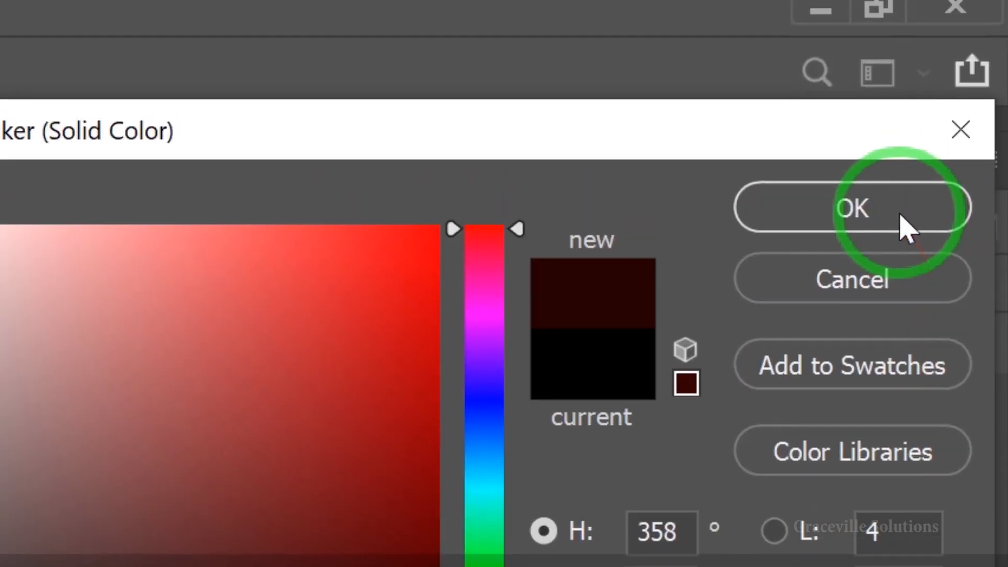
- Accept the dark red solid fill colour and enlarge the February Everyday 2018 building image to cover the artboard's full width
click(897, 12)
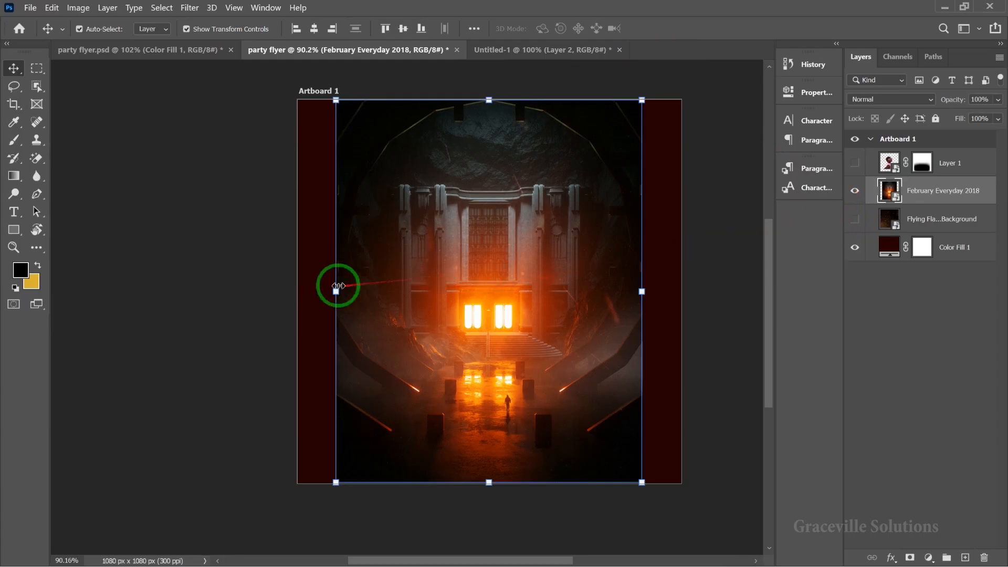
drag(336, 290, 299, 291)
drag(644, 291, 691, 307)
click(659, 29)
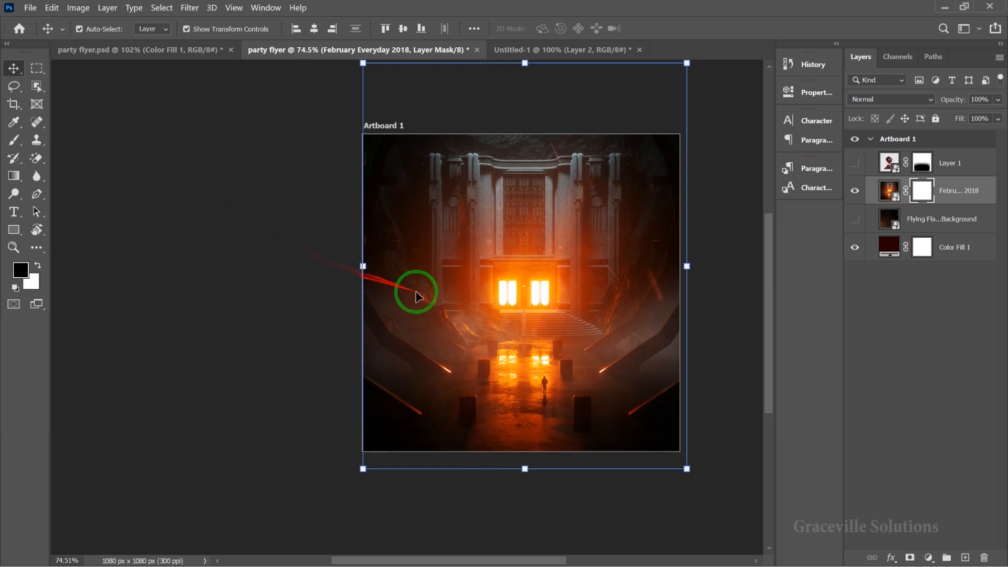
- Paint black on the building image's layer mask with a large soft brush to fade its sides, top and lower edges into the red fill
key(b)
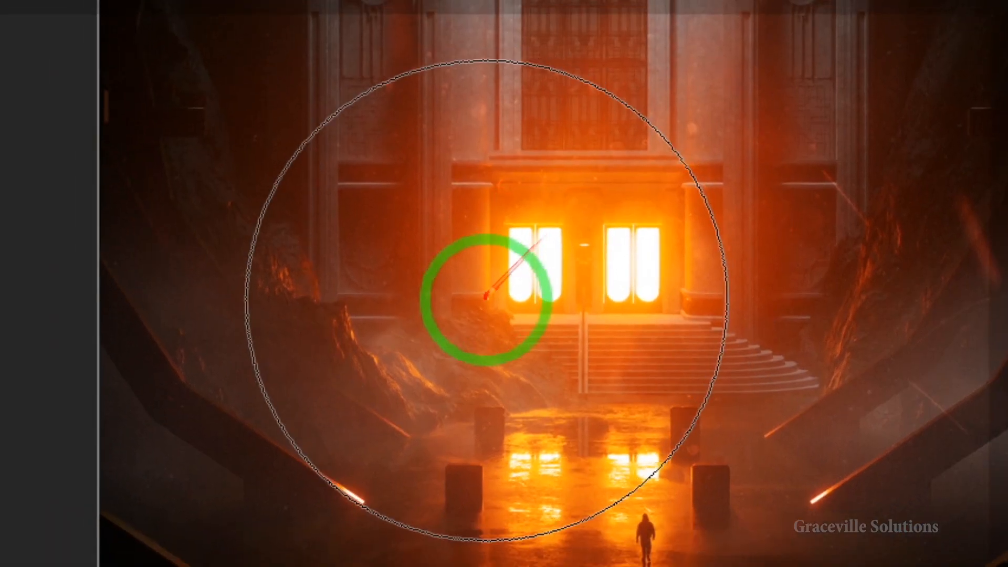
click(335, 521)
click(317, 294)
scroll(338, 298, down, 3)
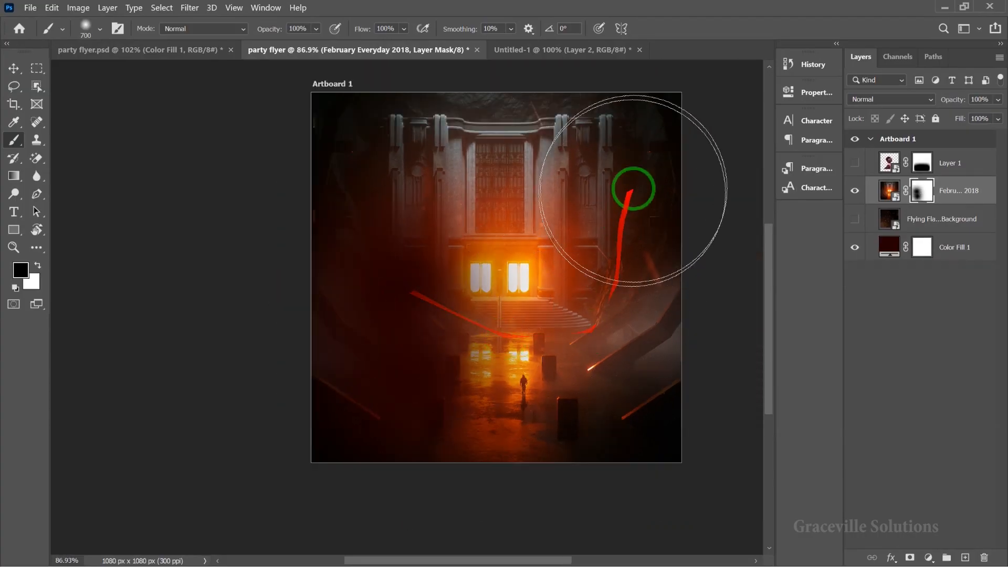
mouse_move(633, 189)
mouse_down()
mouse_move(635, 153)
mouse_move(527, 113)
mouse_move(434, 142)
mouse_up()
mouse_move(637, 377)
mouse_down()
mouse_move(629, 419)
mouse_move(572, 487)
mouse_up()
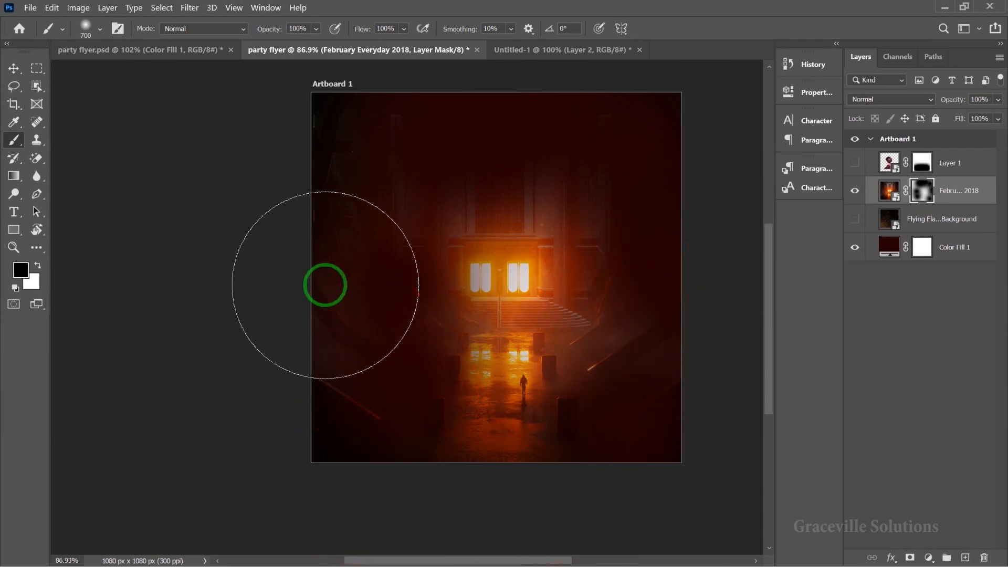
key(v)
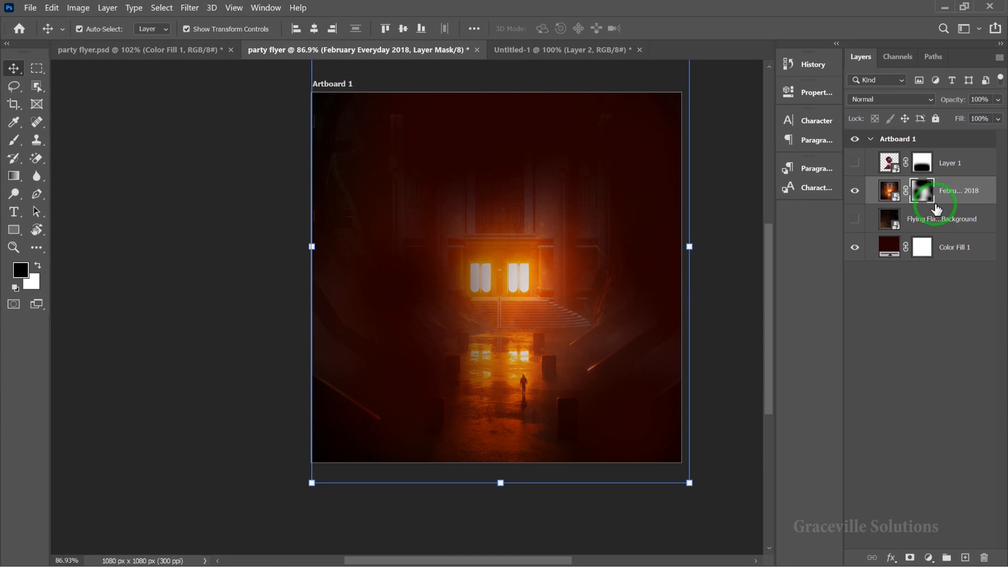
- Show the flying embers background layer and set the February Everyday 2018 layer's blend mode to Linear Dodge (Add)
click(856, 219)
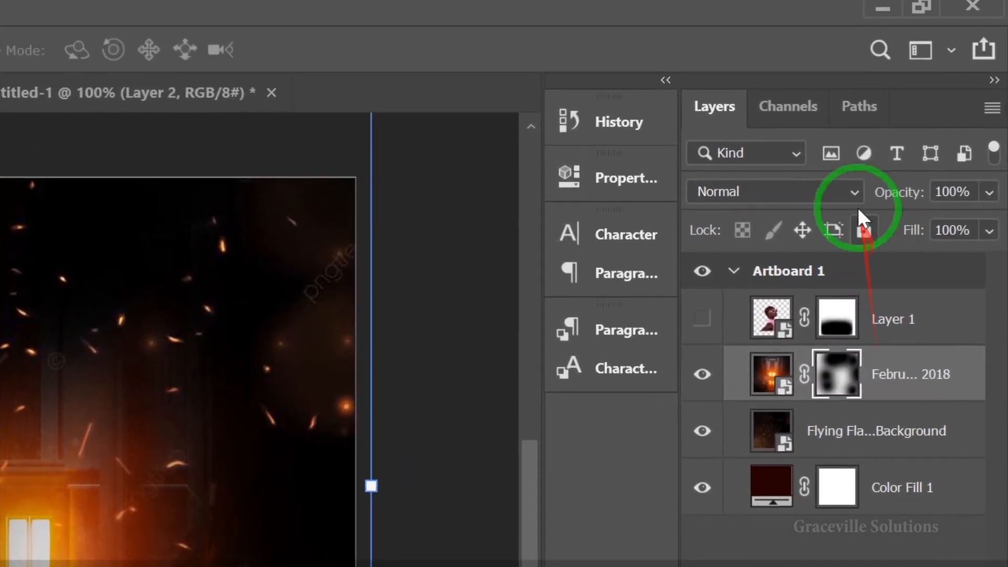
click(931, 100)
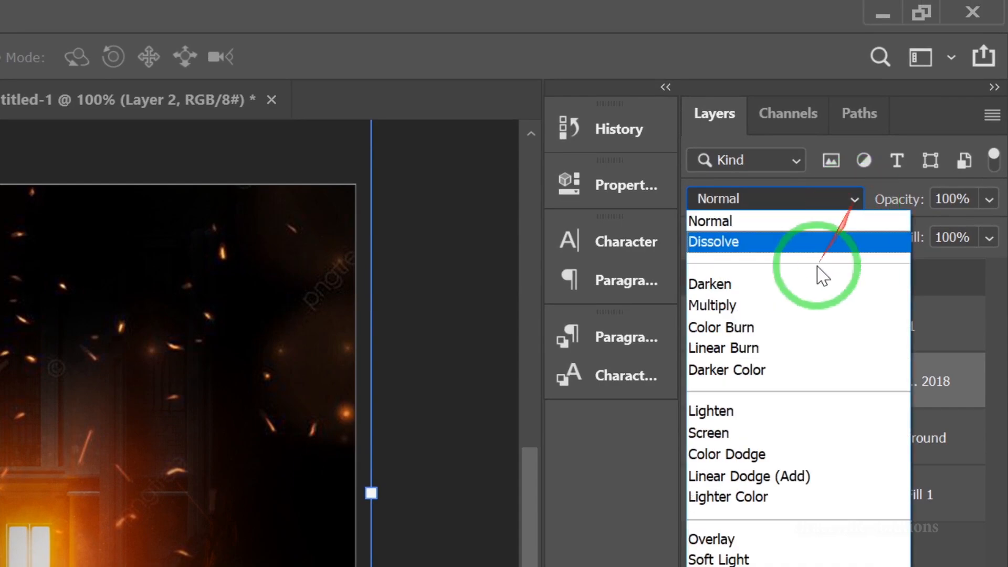
click(745, 475)
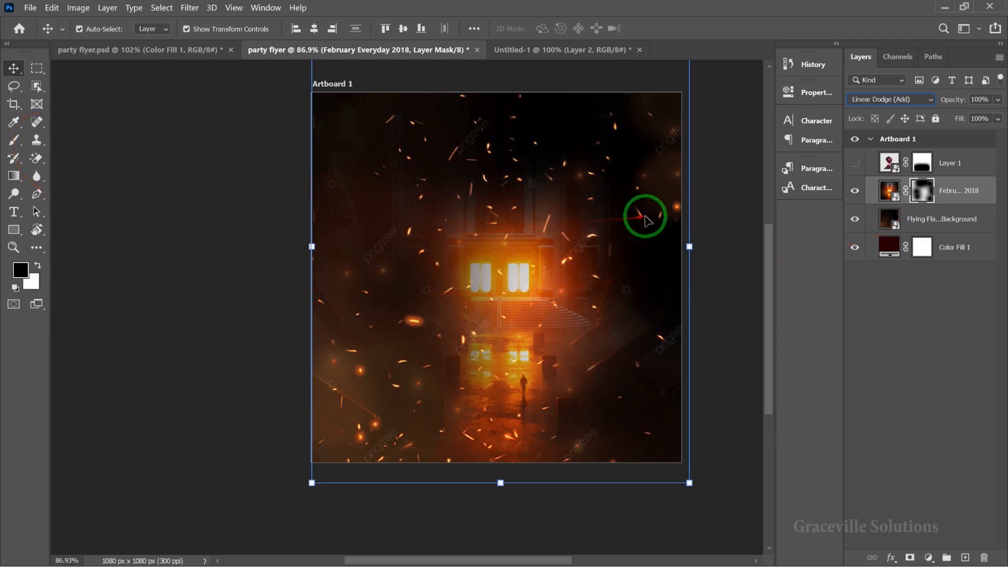
- Show the model on Layer 1 and shift the building image up and left so its glowing windows sit behind her head
click(855, 163)
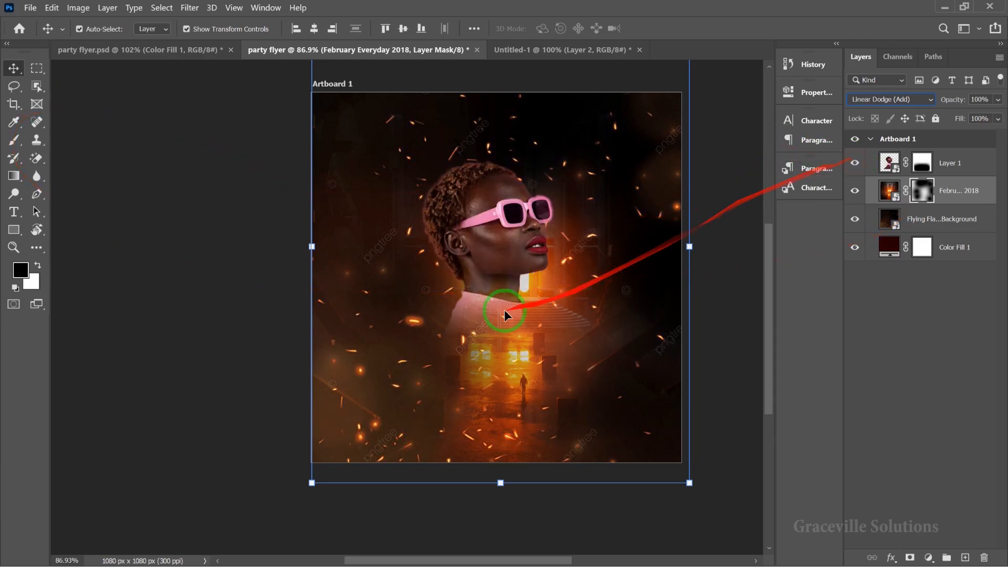
click(495, 254)
click(590, 296)
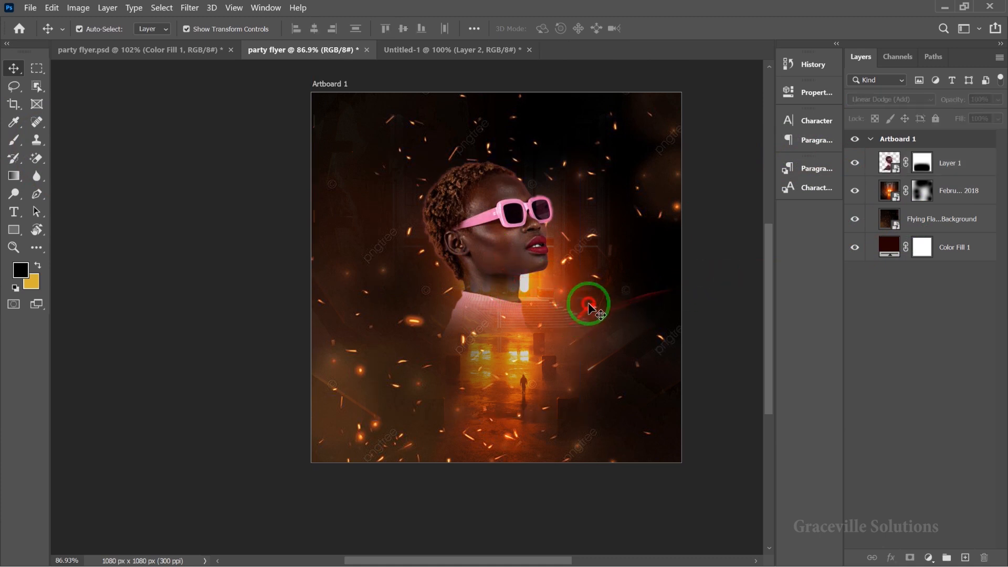
scroll(574, 285, up, 2)
drag(576, 266, 452, 191)
scroll(326, 326, down, 1)
scroll(326, 326, up, 1)
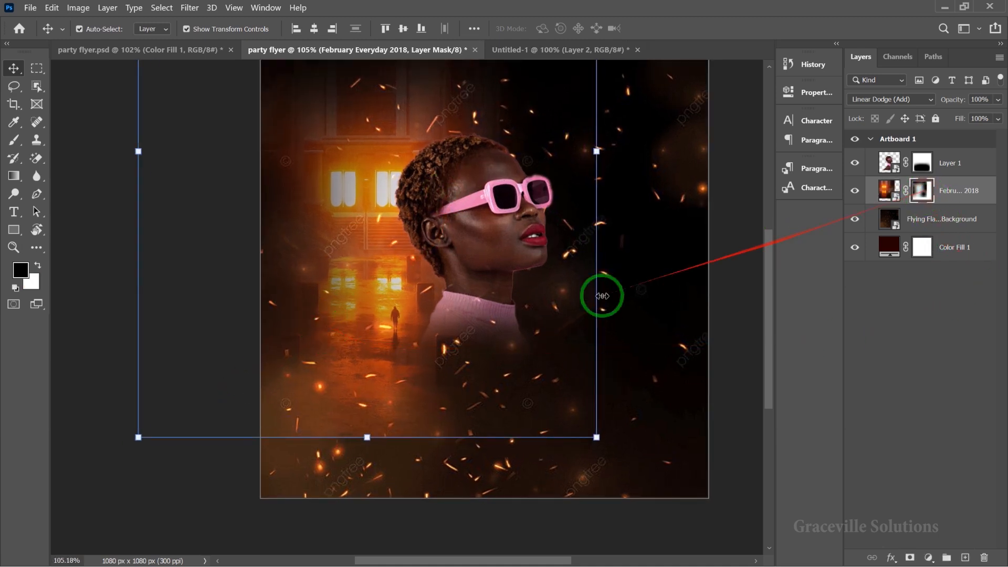
- Paint black on the building layer's mask with a 700 px soft brush to hide its lower part and left edge
key(b)
mouse_move(349, 326)
mouse_down()
mouse_move(371, 437)
mouse_move(284, 449)
mouse_up()
scroll(270, 279, down, 3)
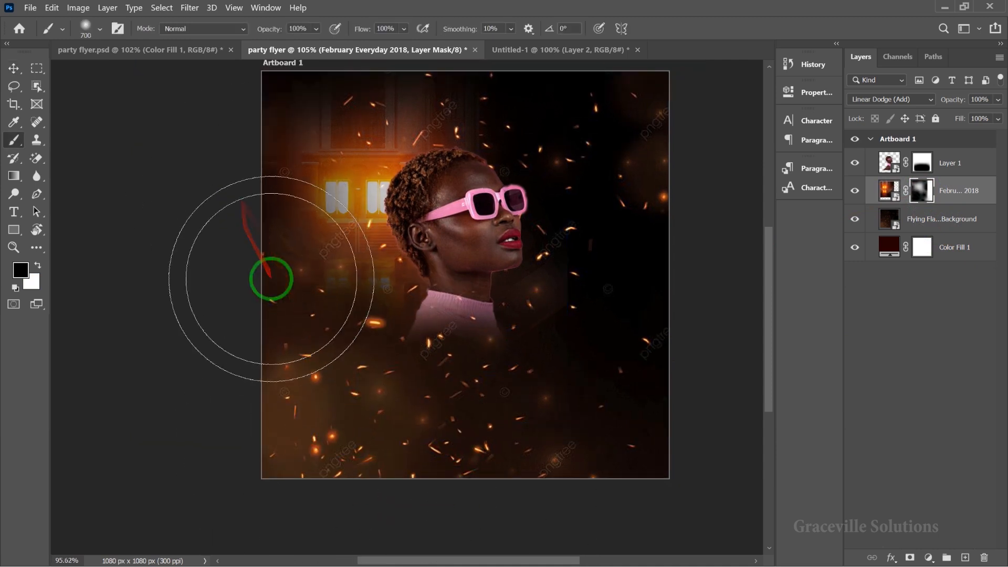
drag(328, 258, 320, 342)
key(v)
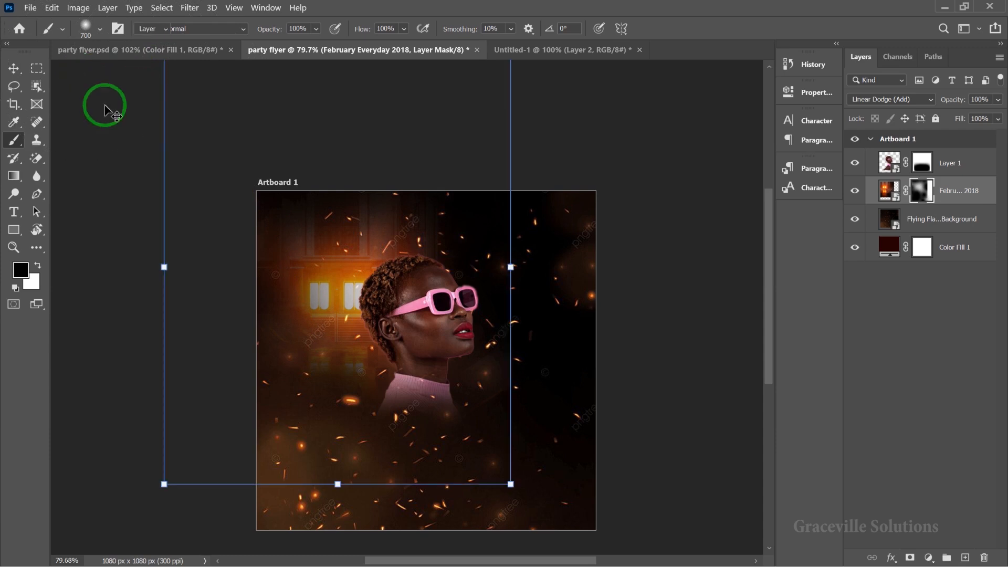
drag(321, 251, 326, 256)
scroll(326, 256, down, 2)
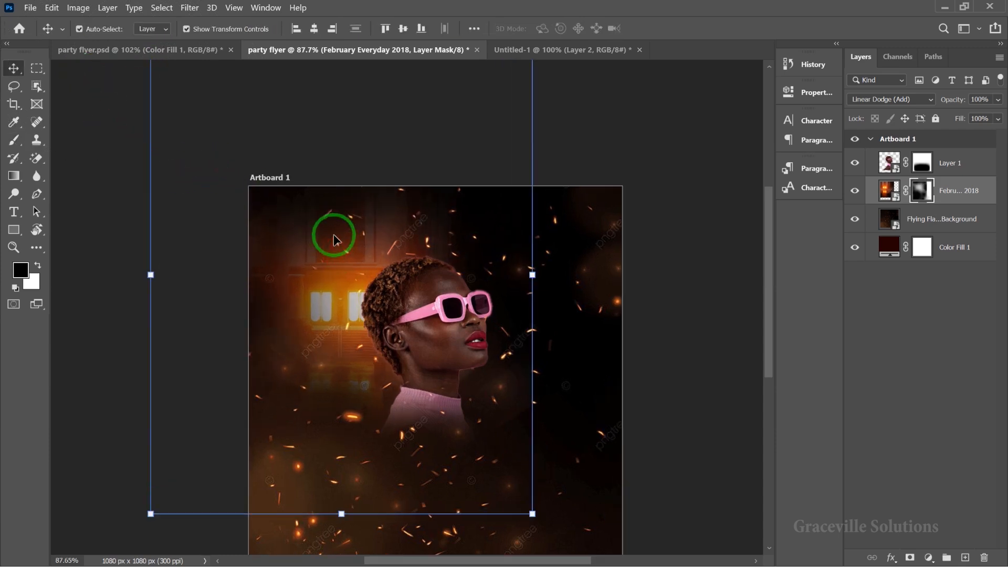
scroll(337, 240, down, 1)
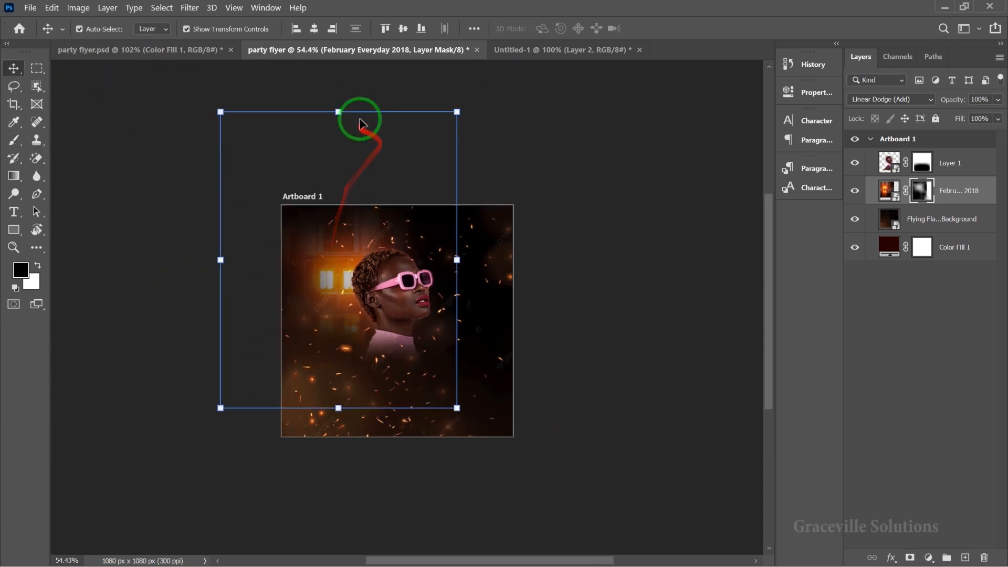
- Add a layer mask to the Flying Flame Embers Spark Smoke Background layer
click(954, 219)
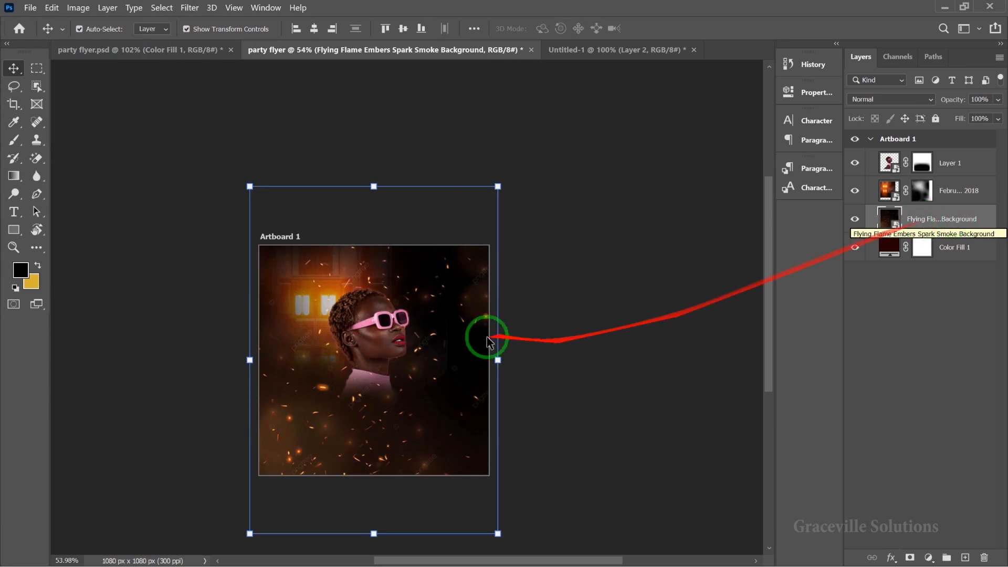
scroll(473, 324, up, 2)
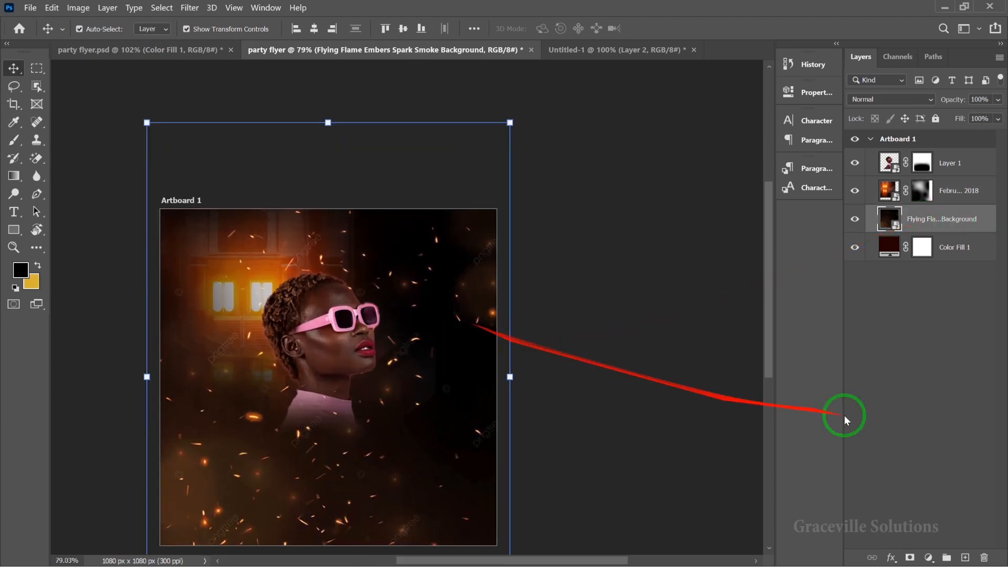
click(912, 558)
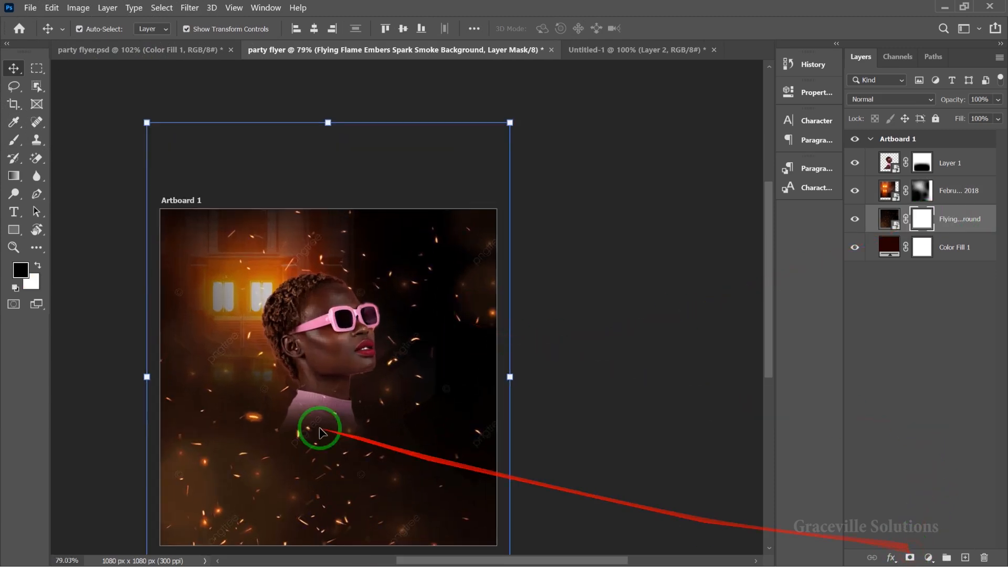
click(914, 558)
- Paint black on the embers layer's mask with a soft brush to reveal the red fill across the artboard's lower and right areas
drag(466, 324, 541, 330)
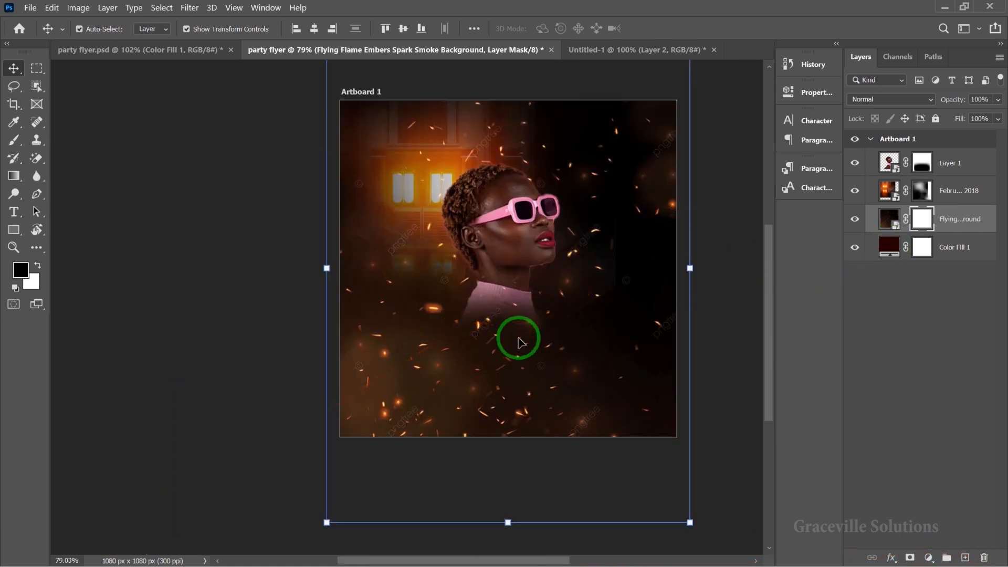
key(b)
mouse_move(517, 350)
mouse_down()
mouse_move(523, 395)
mouse_move(486, 414)
mouse_move(362, 392)
mouse_move(438, 439)
mouse_move(566, 459)
mouse_move(592, 437)
mouse_move(610, 348)
mouse_move(560, 353)
mouse_move(420, 334)
mouse_move(699, 341)
mouse_move(710, 246)
mouse_move(686, 235)
mouse_move(691, 151)
mouse_move(659, 115)
mouse_move(612, 250)
mouse_up()
scroll(387, 239, up, 3)
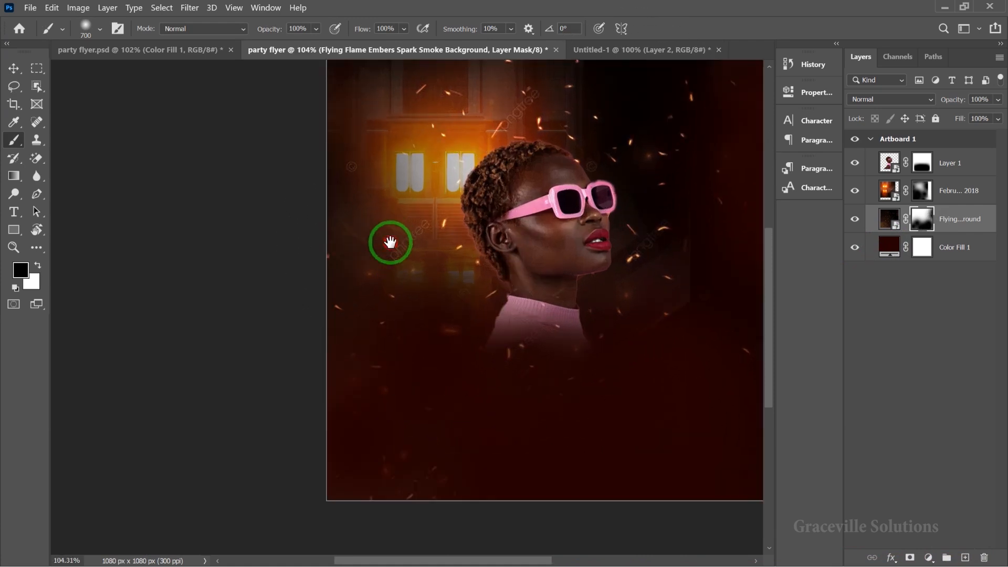
drag(389, 243, 334, 310)
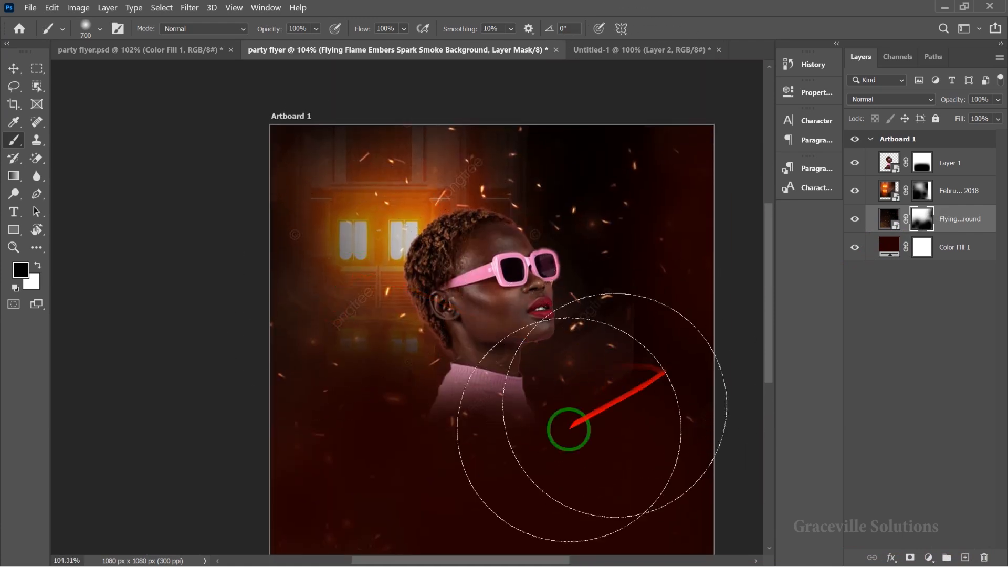
key(bracketleft)
key(bracketleft)
mouse_move(494, 443)
mouse_down()
mouse_move(601, 436)
mouse_move(619, 419)
mouse_up()
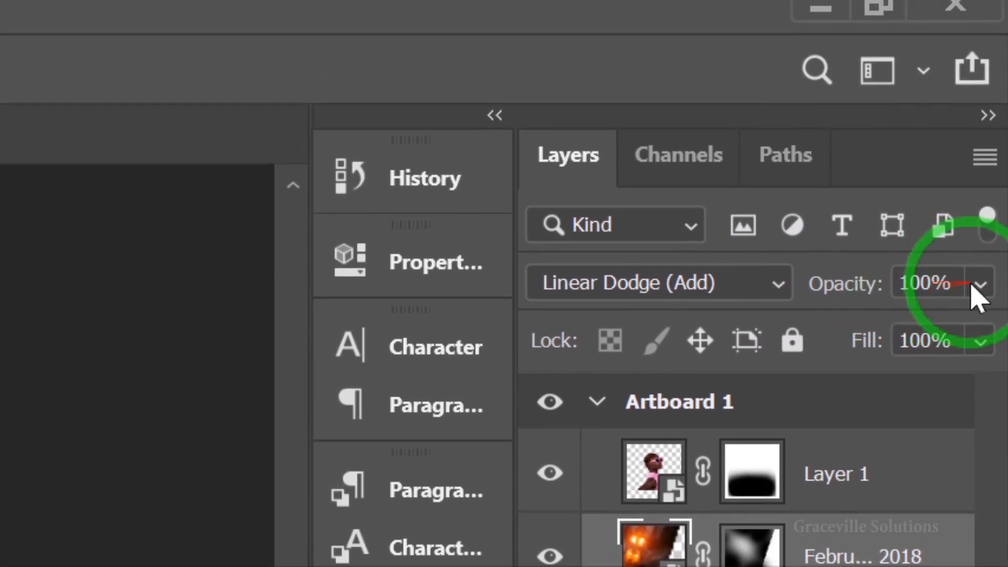
- Lower the February Everyday 2018 layer's opacity to 80%
click(980, 244)
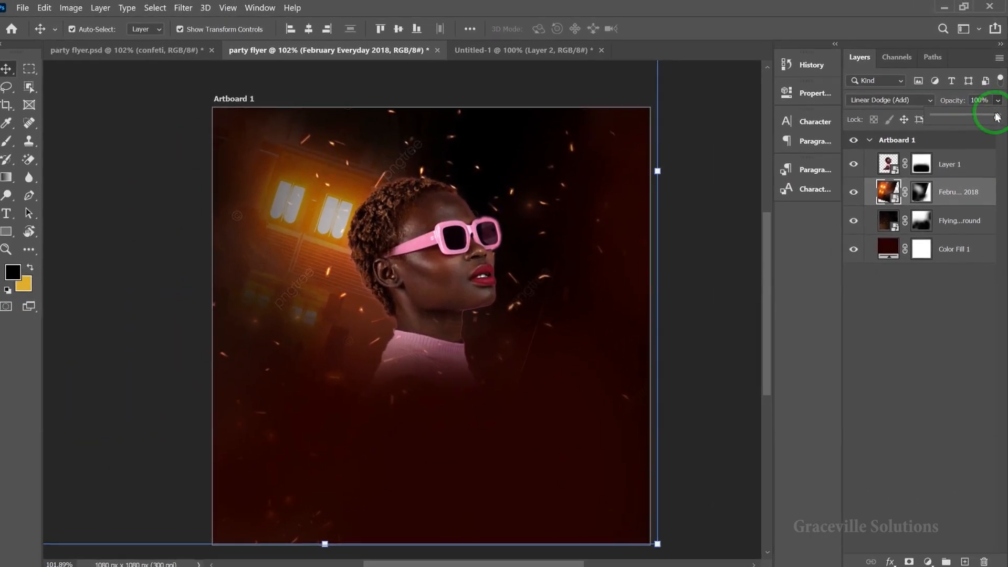
drag(997, 116, 969, 121)
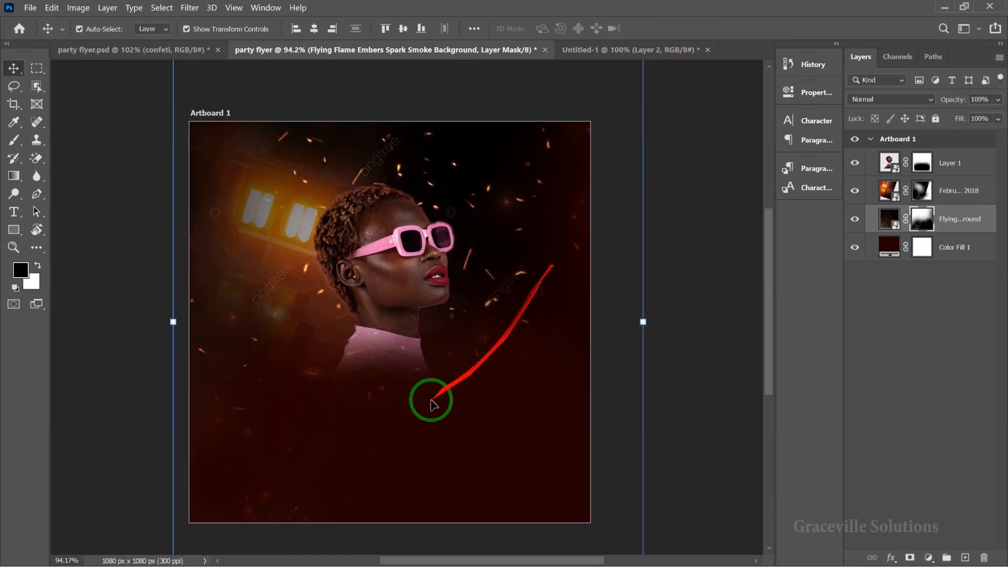
scroll(386, 364, up, 3)
drag(383, 355, 413, 362)
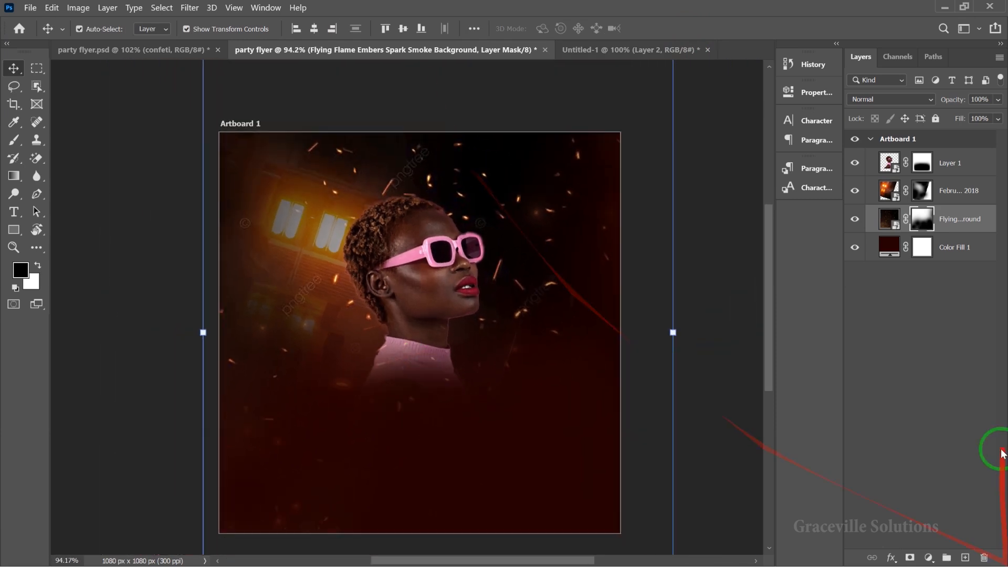
click(893, 491)
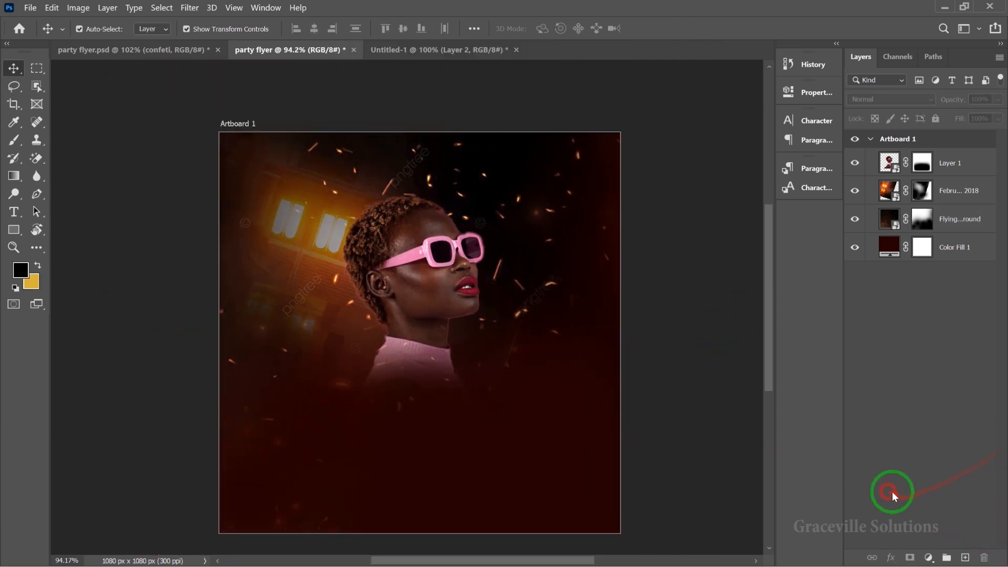
- Group the building, embers and Color Fill 1 layers and name the group background
click(954, 192)
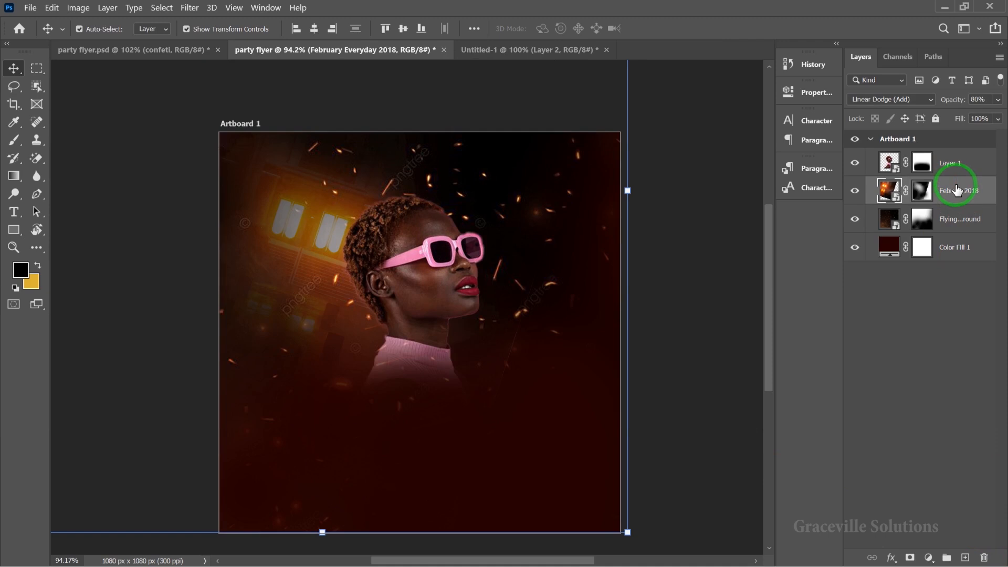
shift+click(947, 252)
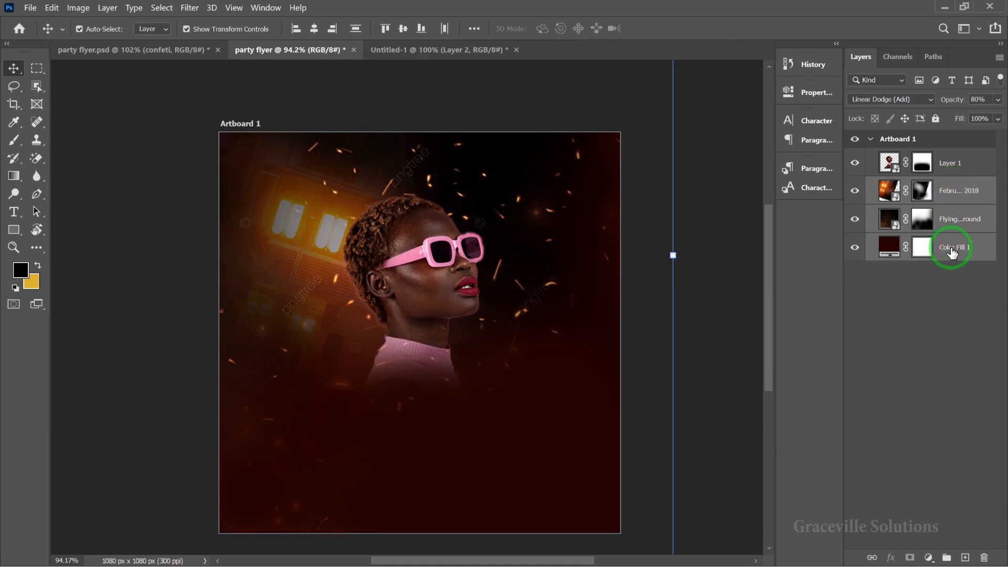
key(ctrl+g)
double_click(914, 187)
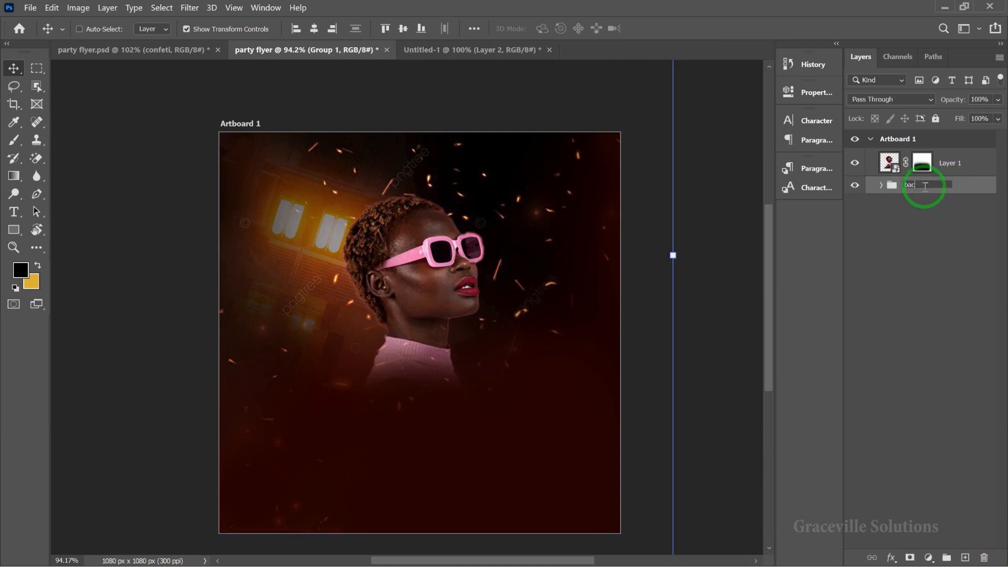
text(bac)
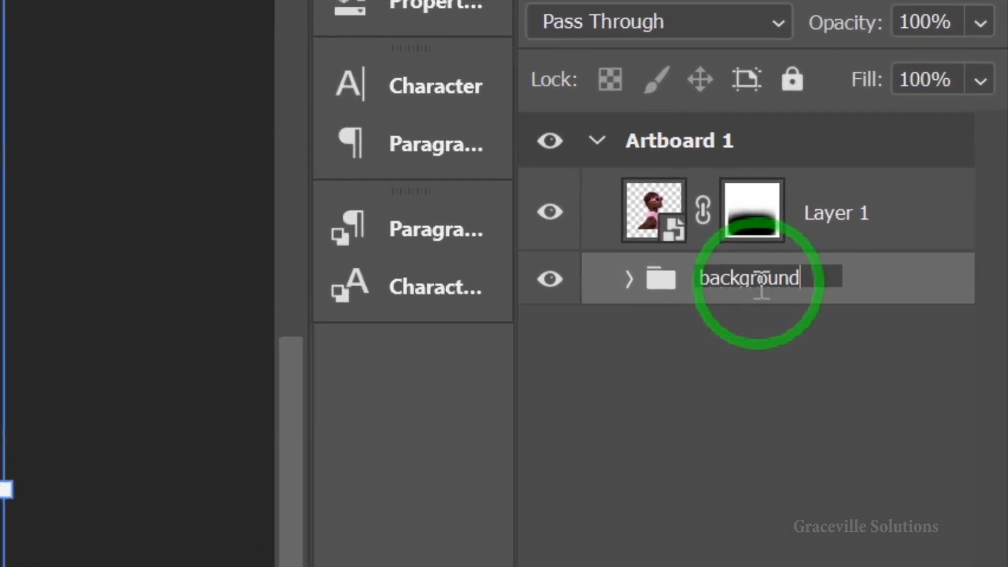
text(kground)
key(Return)
- Put Layer 1 into its own group and name the group model image
click(817, 215)
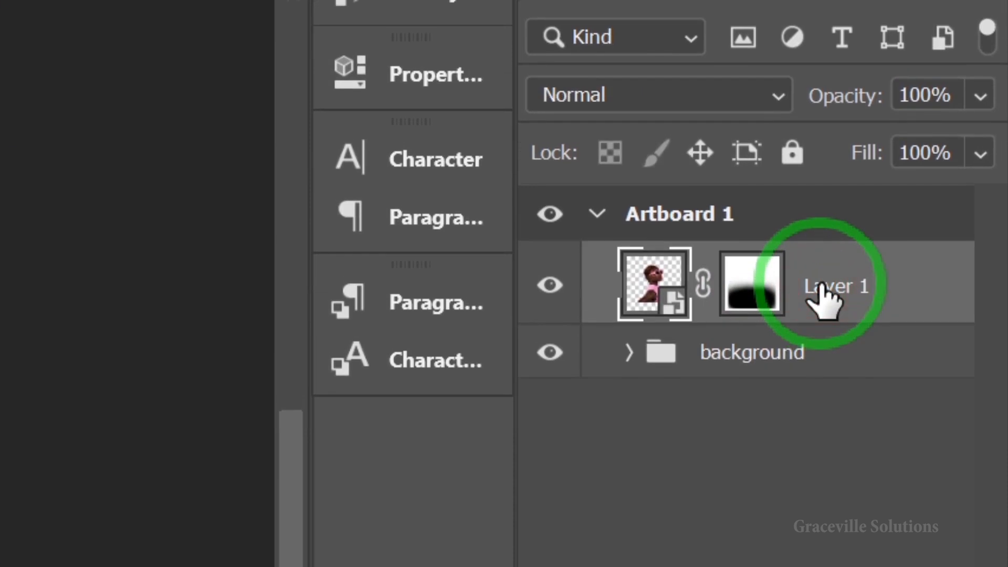
key(ctrl+g)
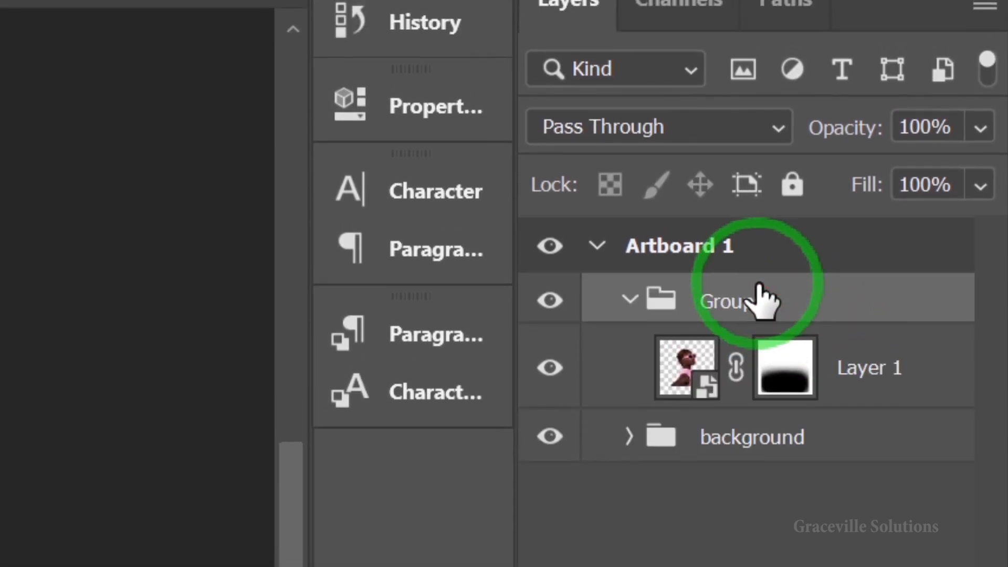
double_click(758, 258)
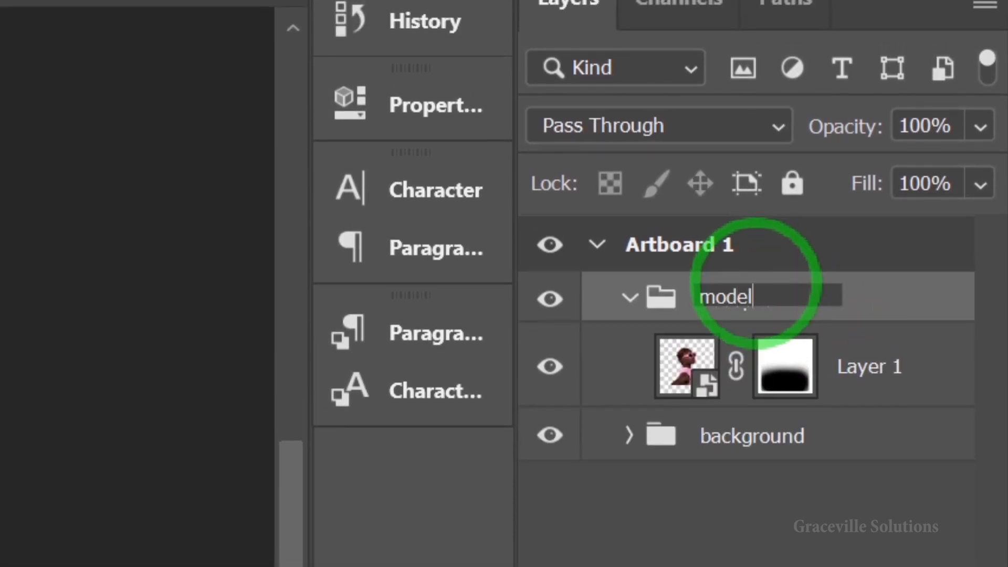
text(model image)
key(Return)
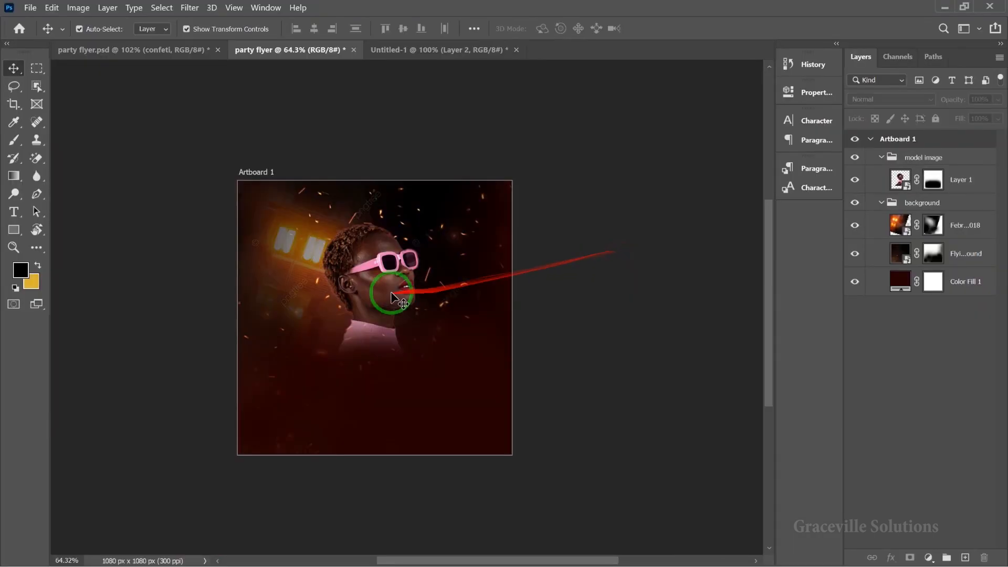
- Add the text PINK HOUSE ENTERTAINMENT in white Poppins Medium Italic and centre it near the artboard's upper edge
drag(395, 283, 412, 286)
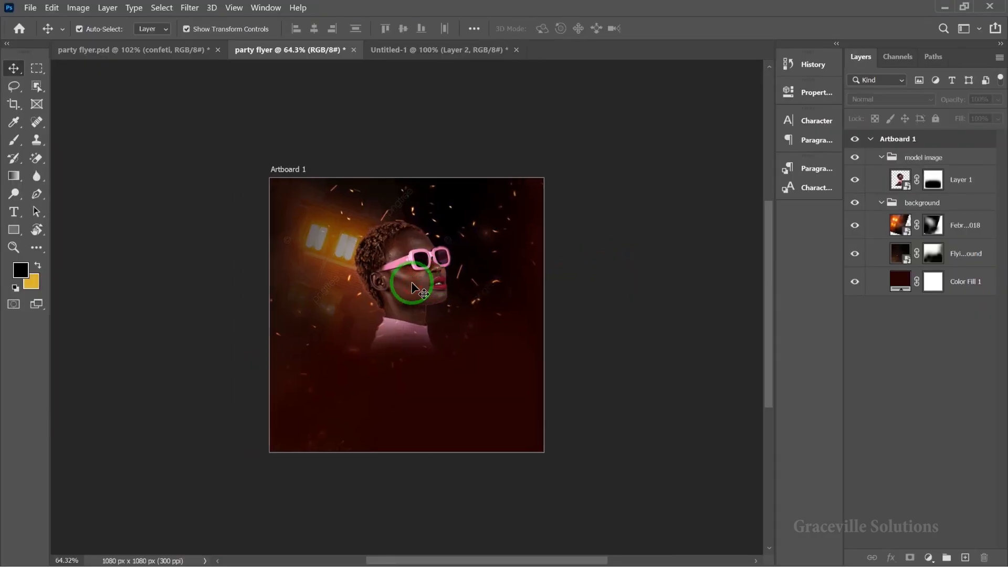
scroll(379, 240, up, 3)
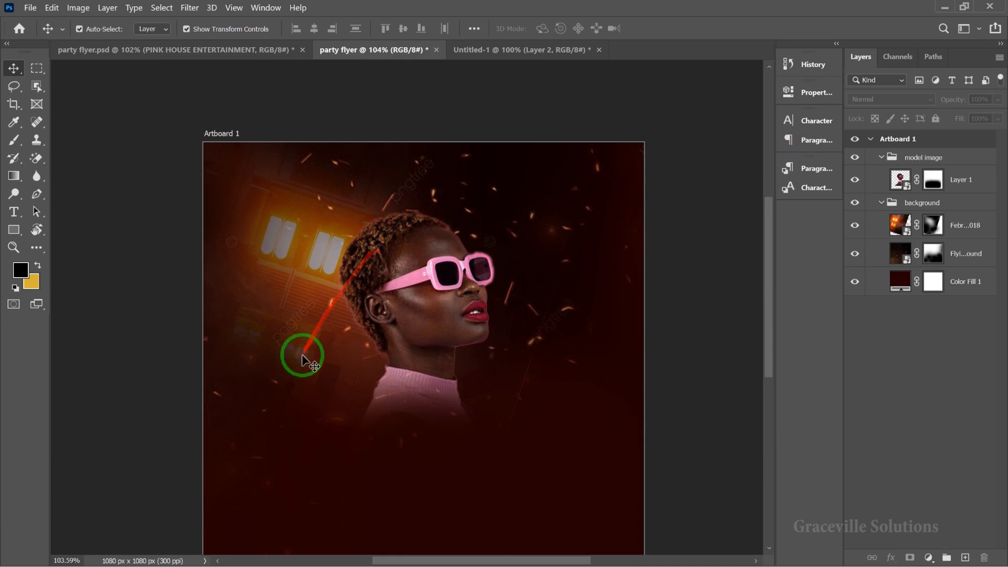
key(t)
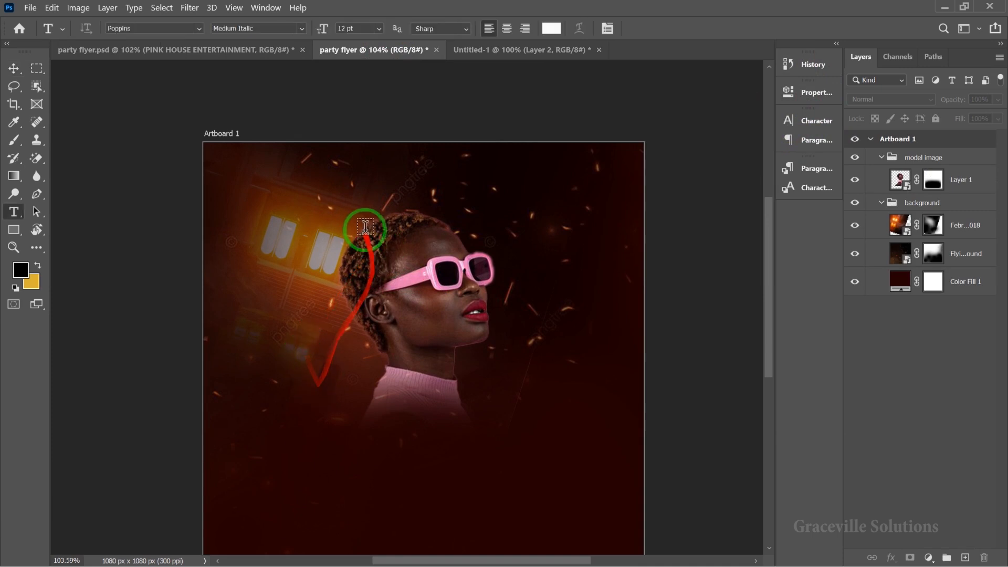
click(344, 179)
text(PINK)
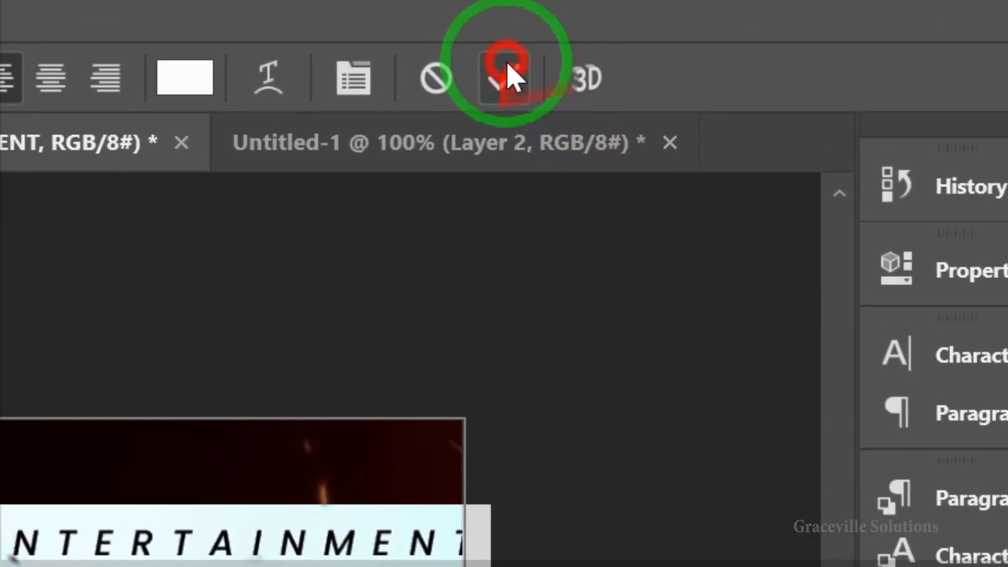
click(539, 20)
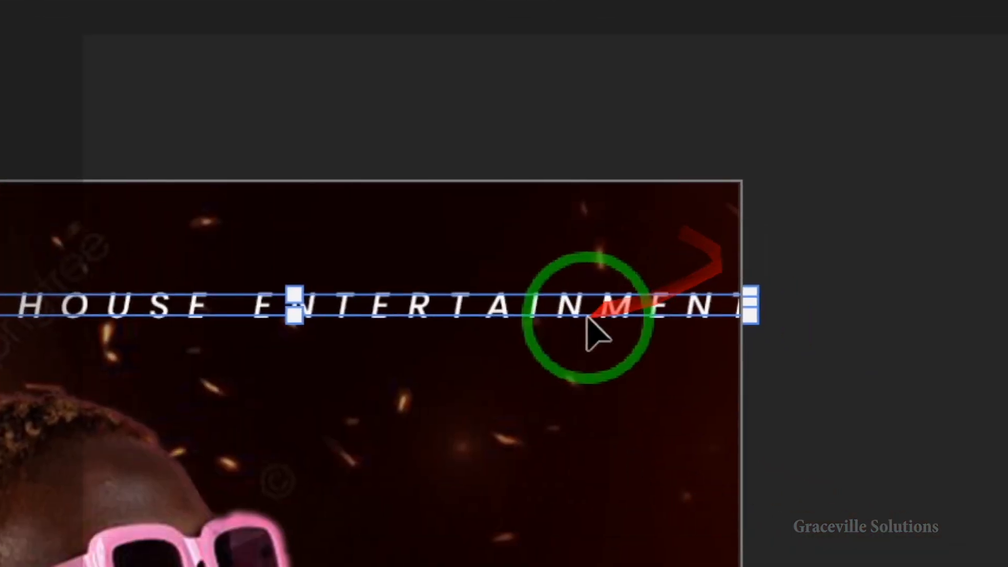
drag(588, 315, 488, 198)
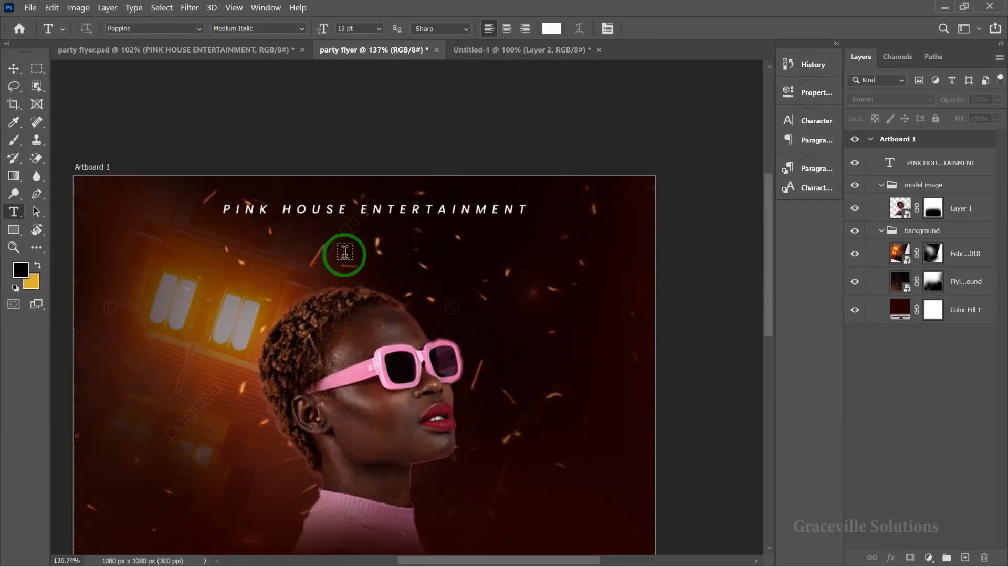
- Add a second text line reading presents between the PINK HOUSE ENTERTAINMENT heading and the model's head
click(355, 245)
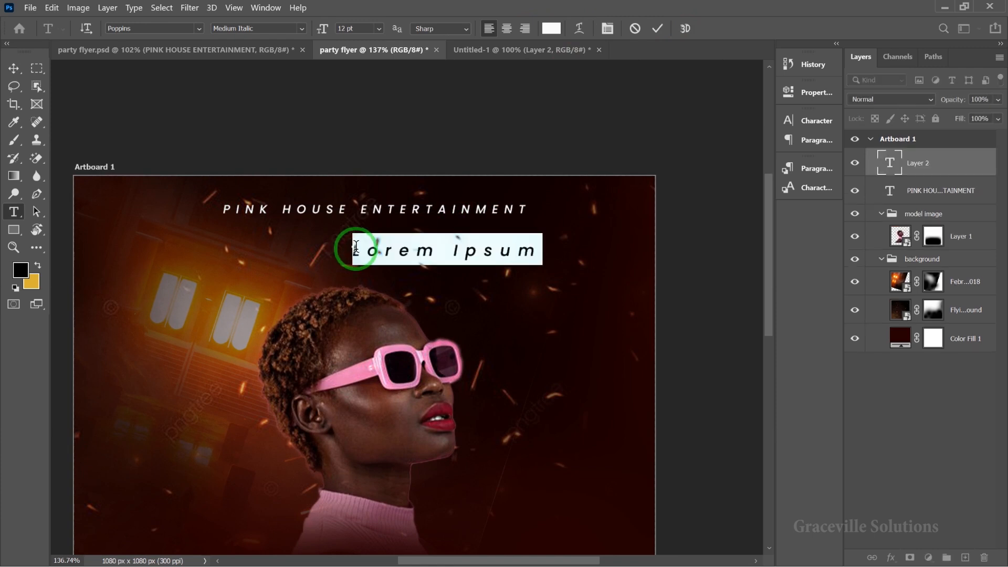
text(PRE)
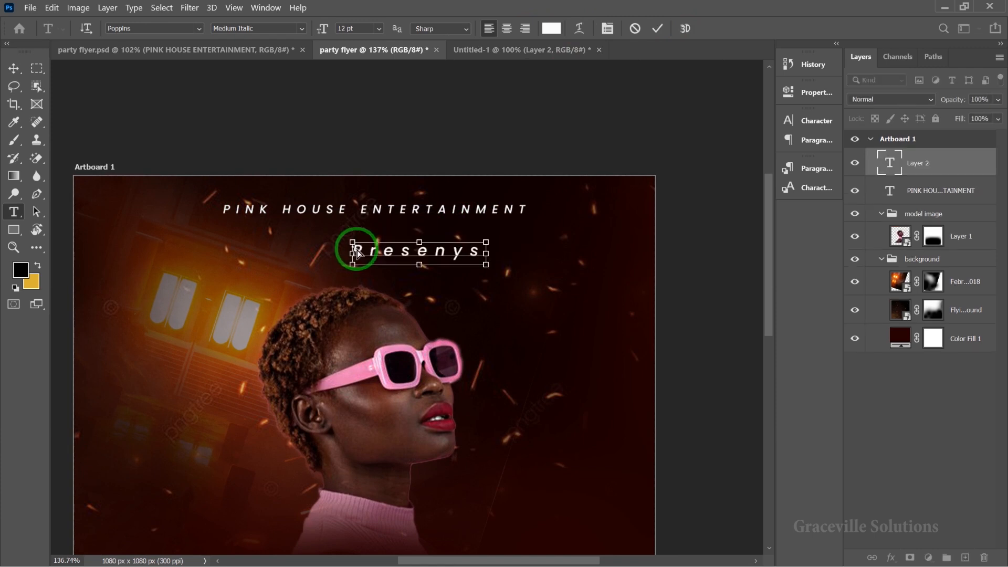
double_click(357, 254)
click(358, 247)
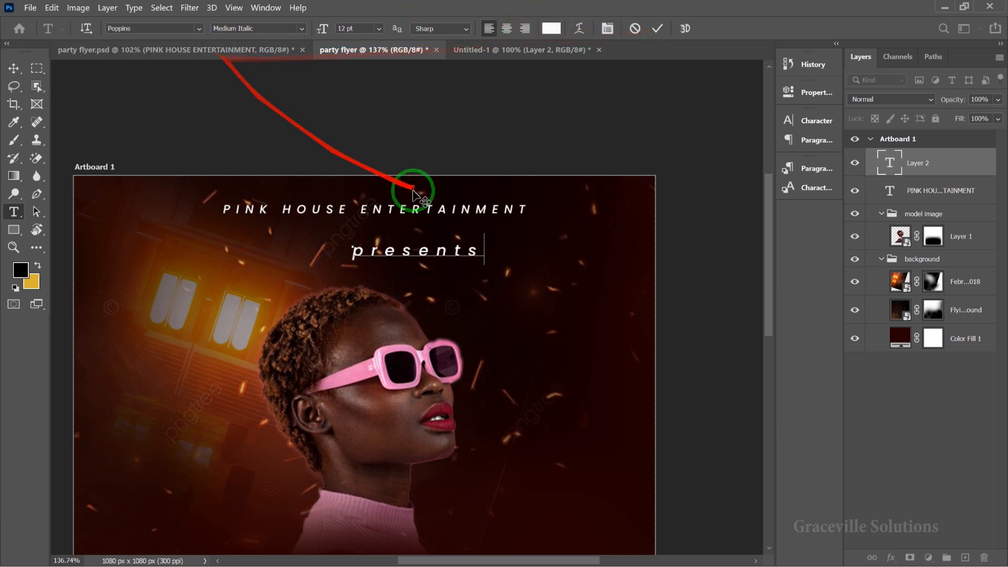
- Change the font of the whole presents text to Signatrue and commit the edit
key(ctrl+a)
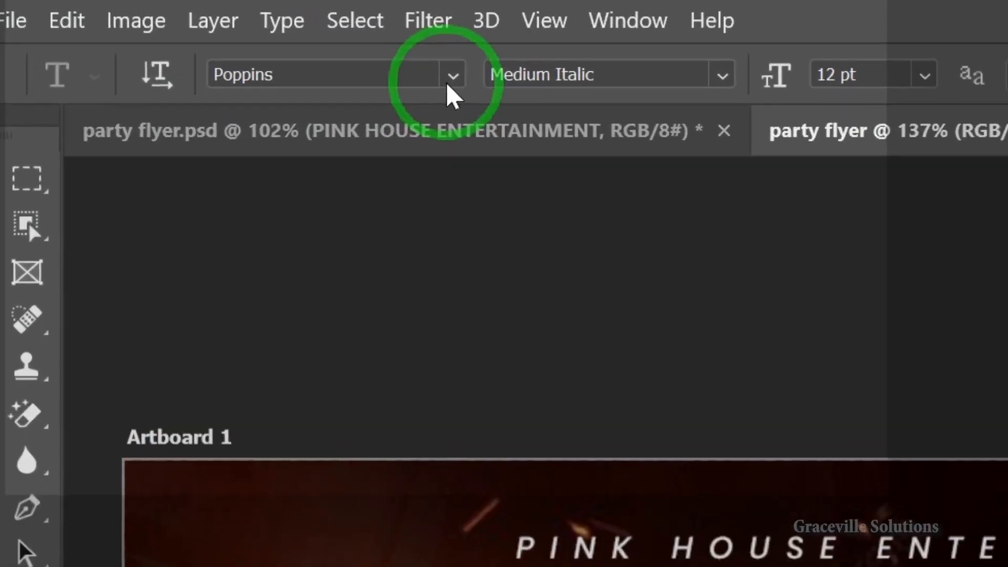
click(199, 29)
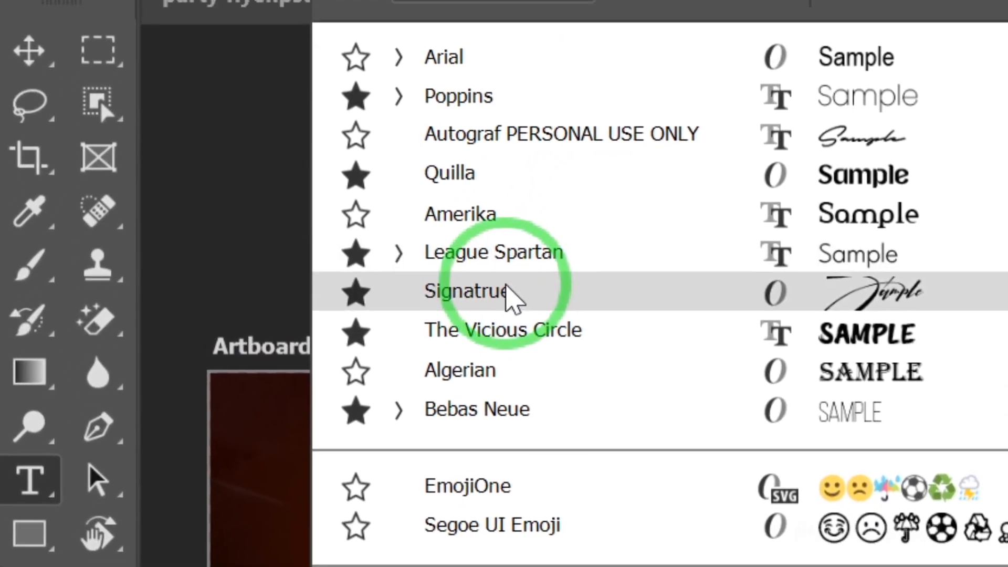
click(512, 297)
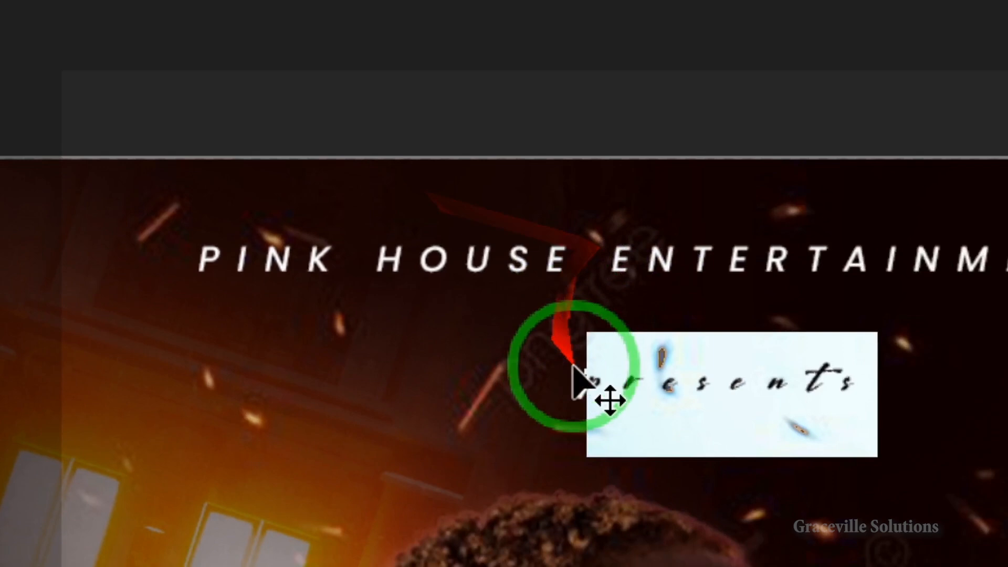
click(514, 283)
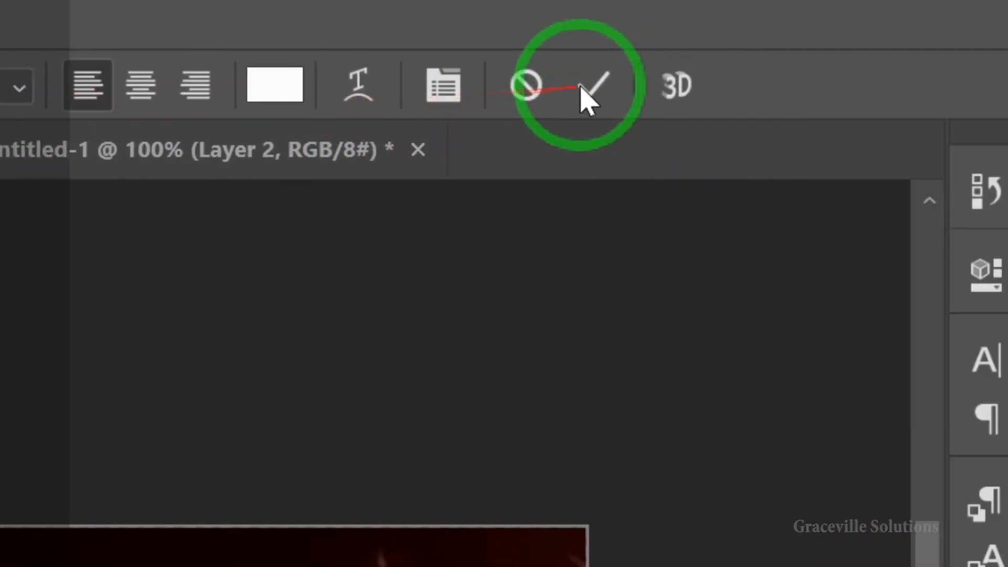
click(592, 92)
- Set the tracking of the presents text to 50 and capitalise its first letter
click(588, 268)
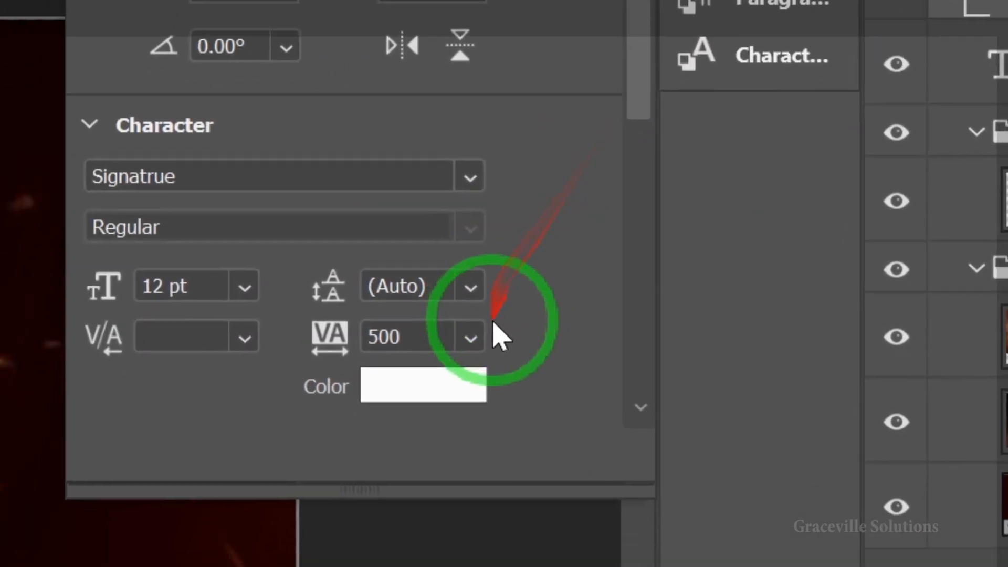
click(469, 335)
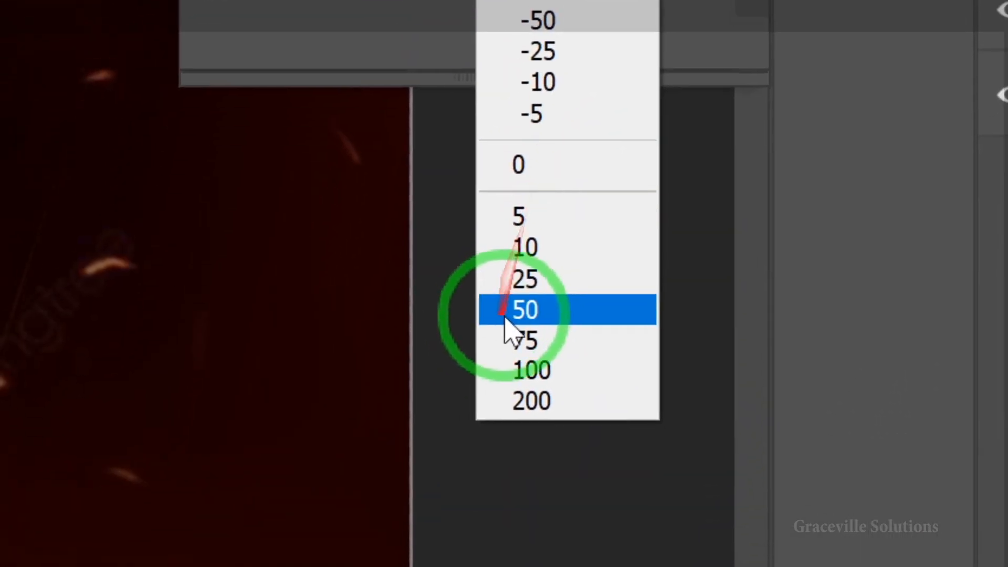
click(506, 309)
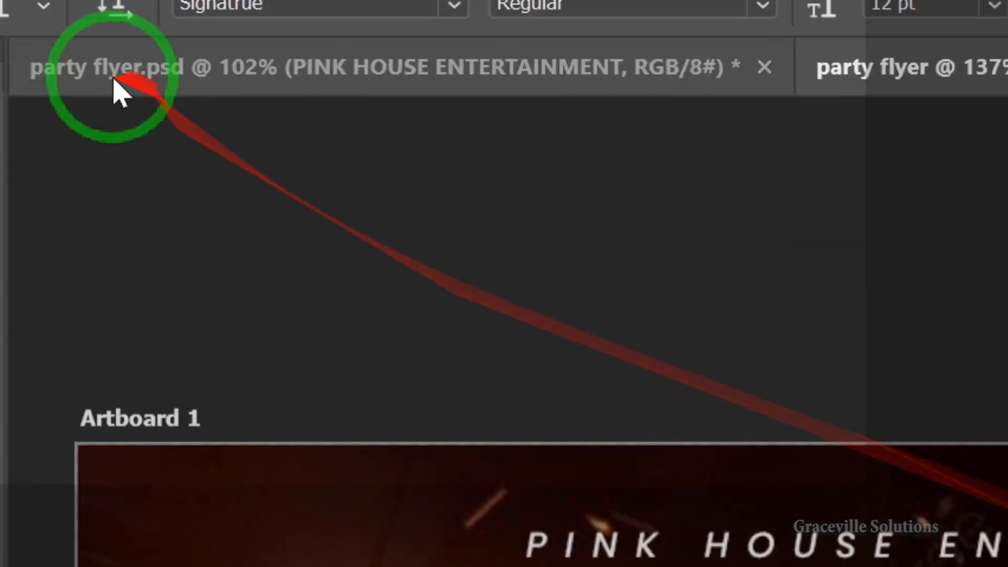
click(28, 213)
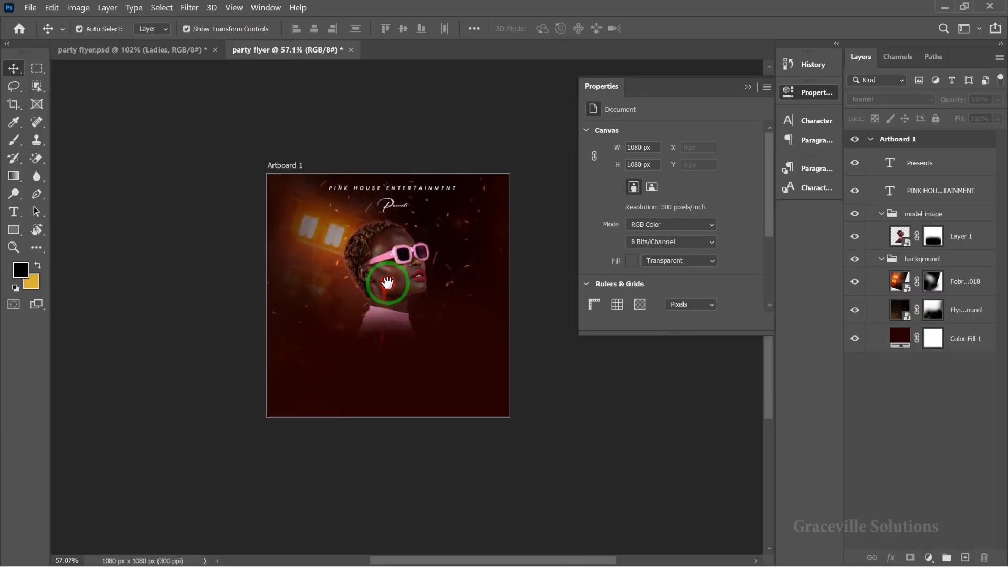
- Add the word Ladies in Autograf PERSONAL USE ONLY below the model, enlarged to about 38 pt and placed at the sweater's faded edge
key(t)
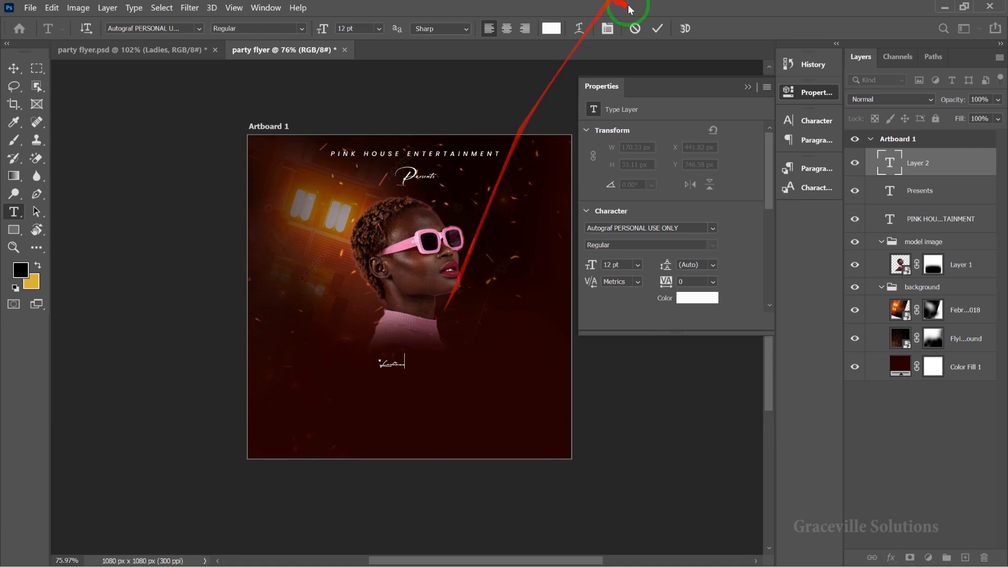
click(656, 27)
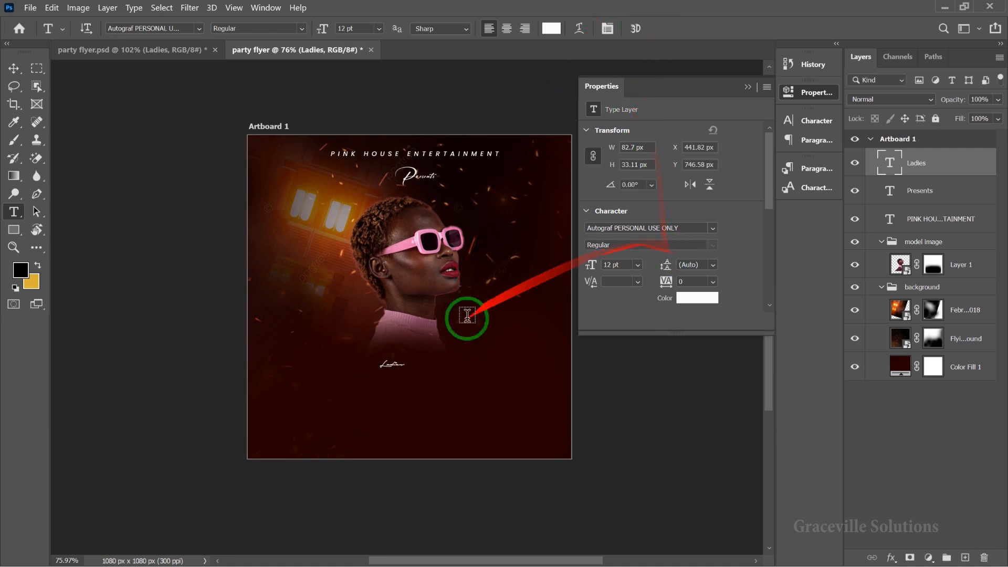
scroll(381, 355, up, 3)
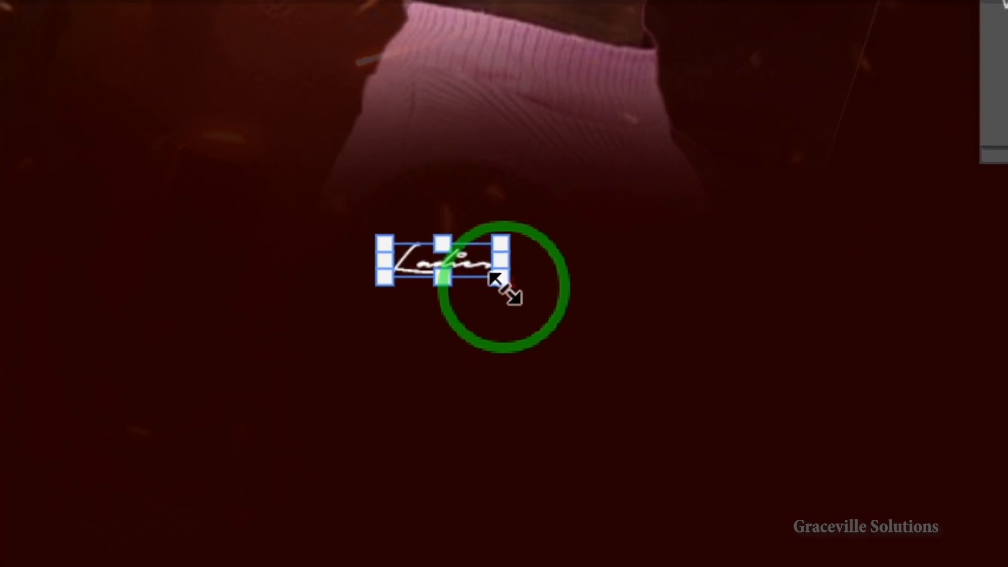
drag(505, 289, 537, 297)
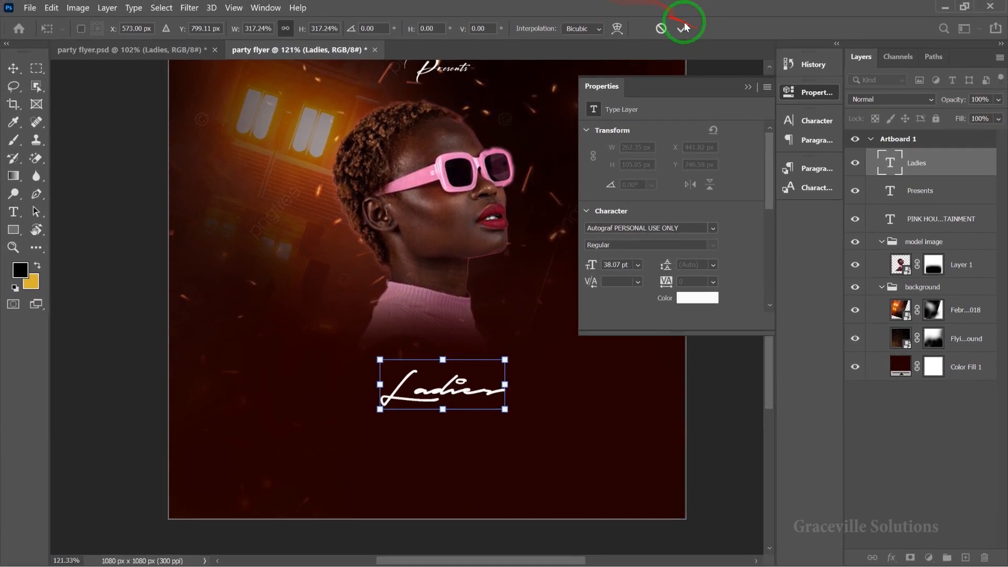
drag(465, 389, 448, 351)
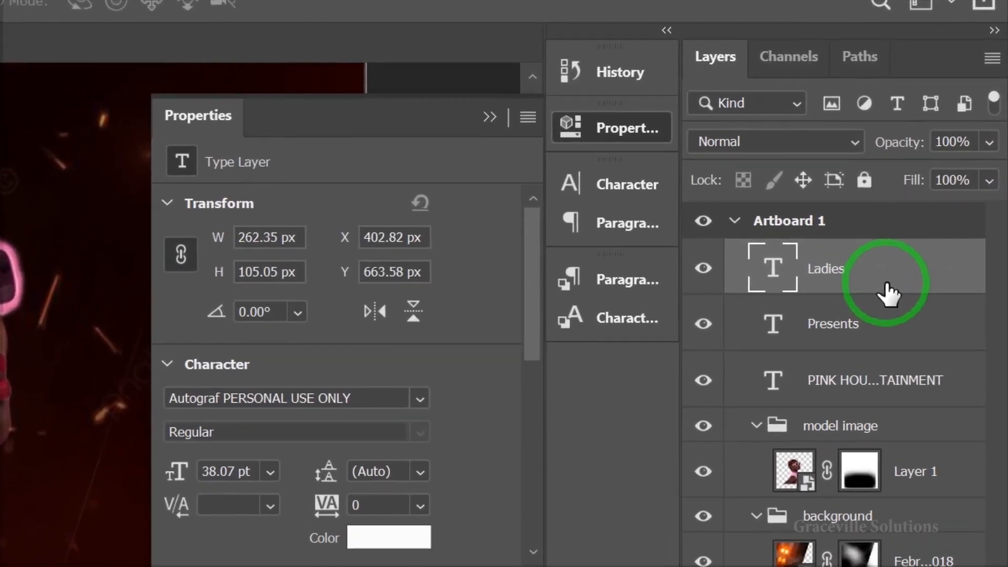
- Add a Drop Shadow to the Ladies text layer, using the dark red 270302 sampled from the background
right_click(886, 293)
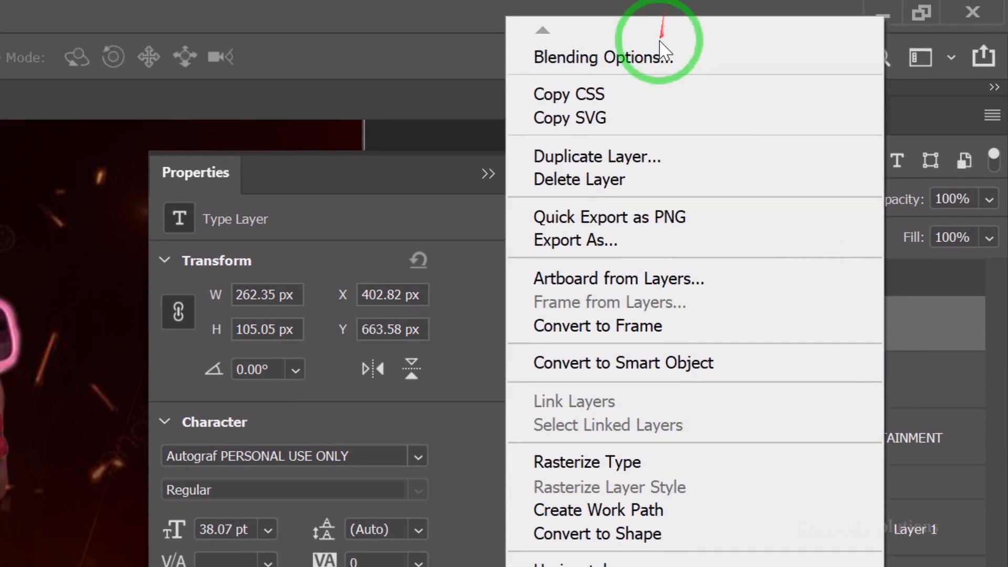
click(661, 48)
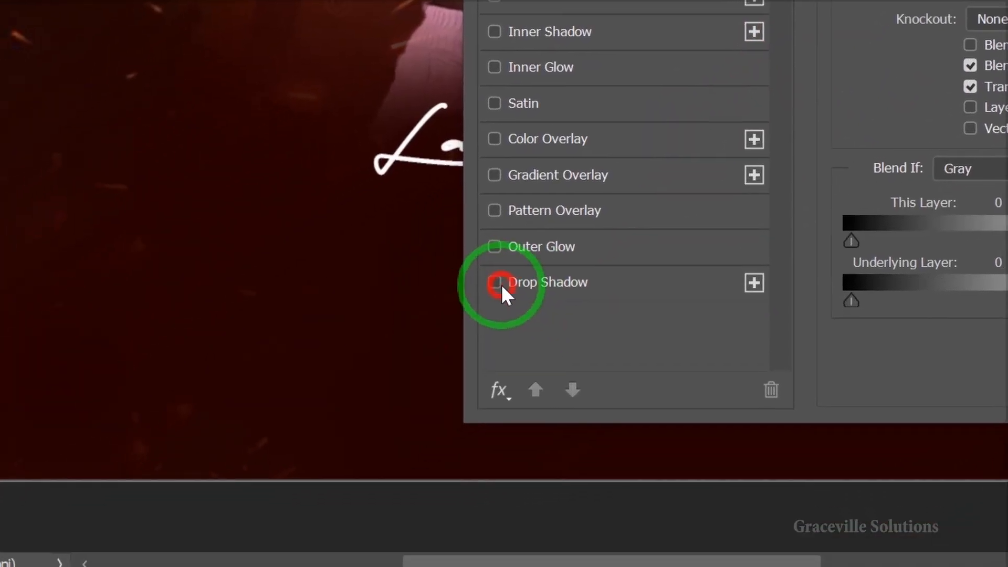
click(499, 285)
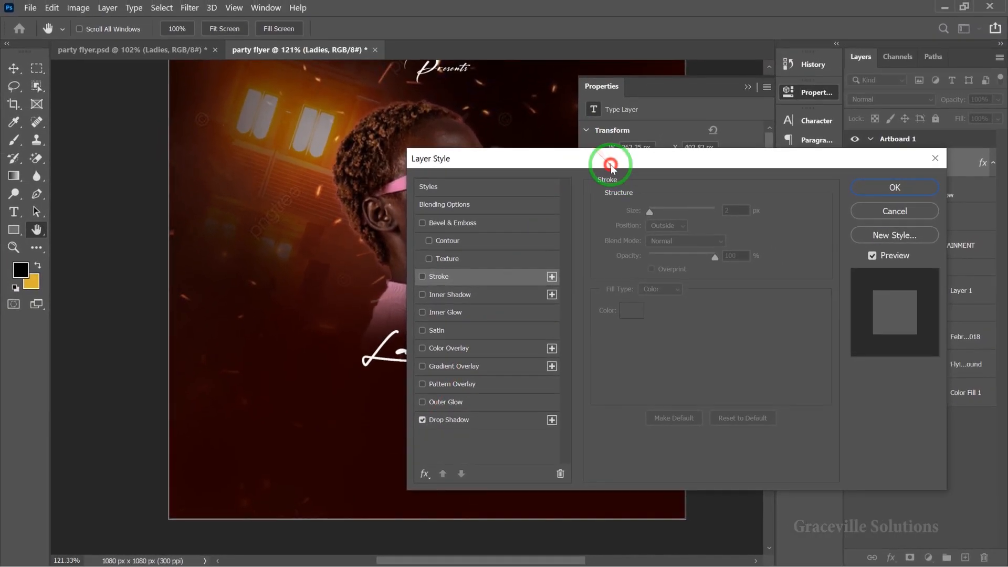
click(624, 404)
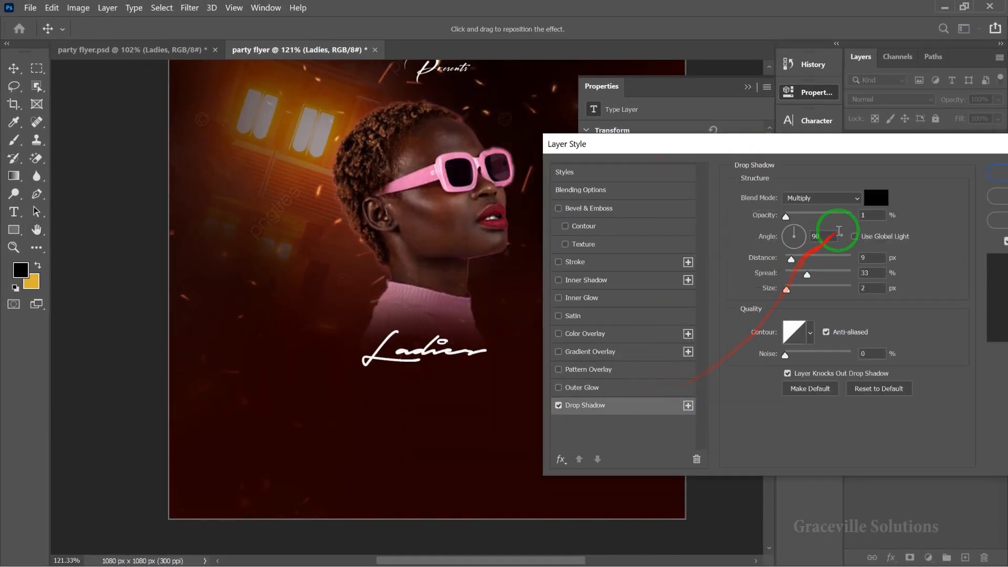
click(878, 201)
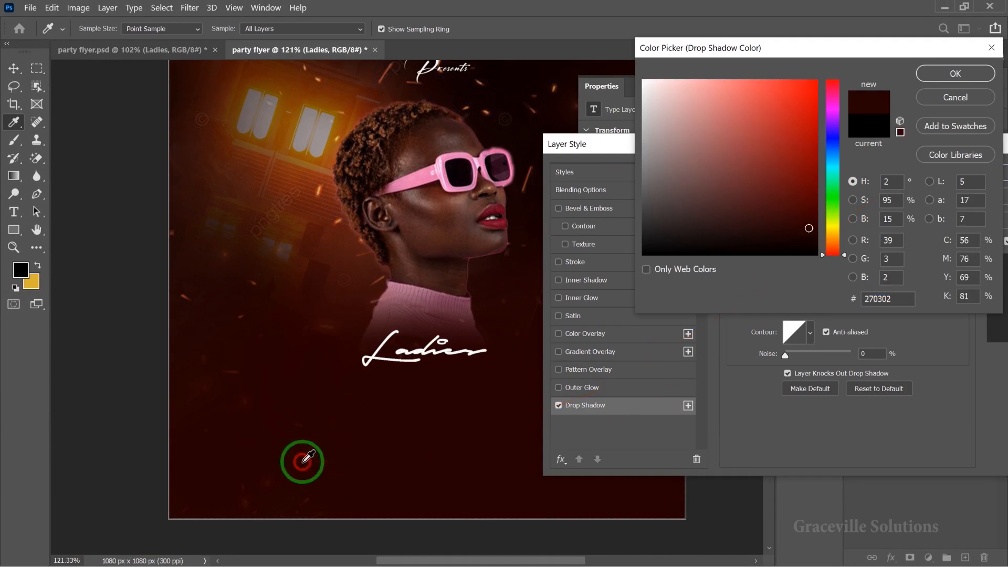
click(969, 72)
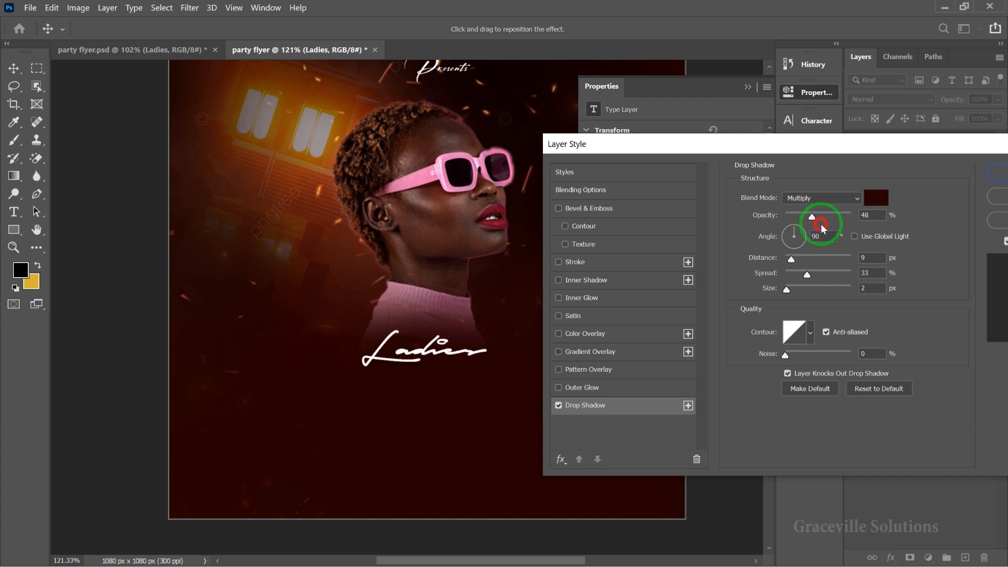
- Lower the opacity of the Ladies text's drop shadow to 19% and apply the layer style
mouse_move(821, 226)
mouse_down()
mouse_move(792, 225)
mouse_move(808, 226)
mouse_up()
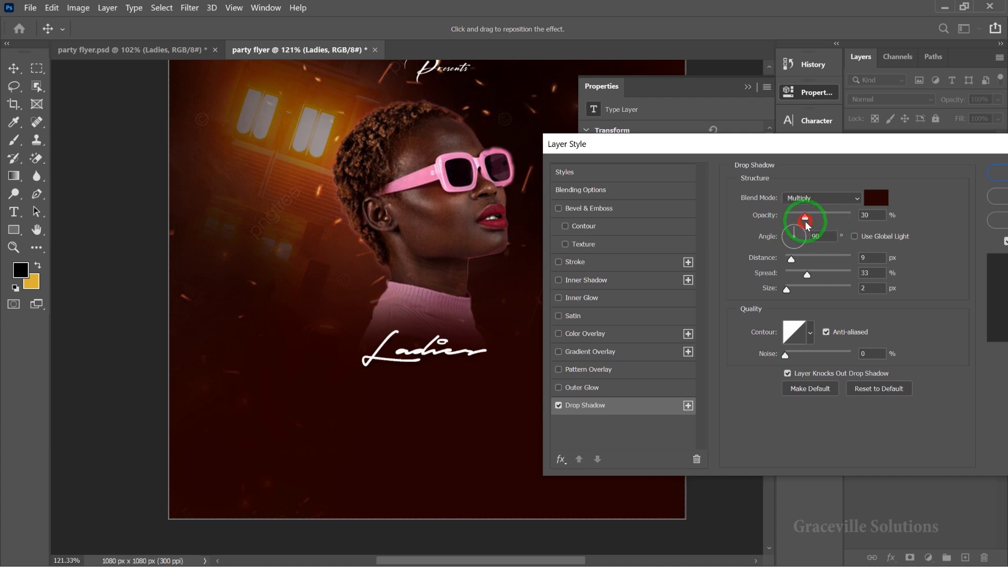
drag(844, 149, 698, 207)
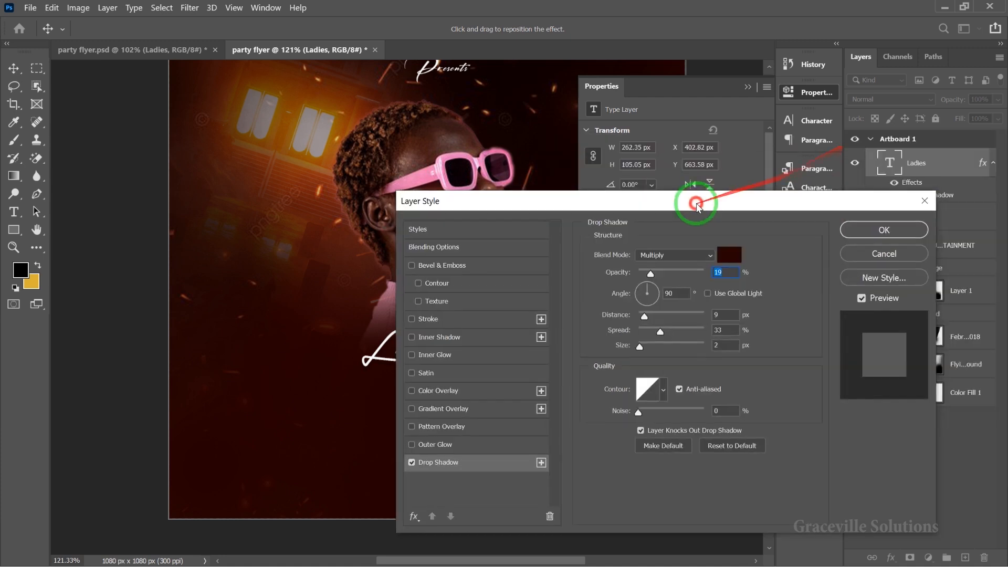
scroll(401, 310, down, 4)
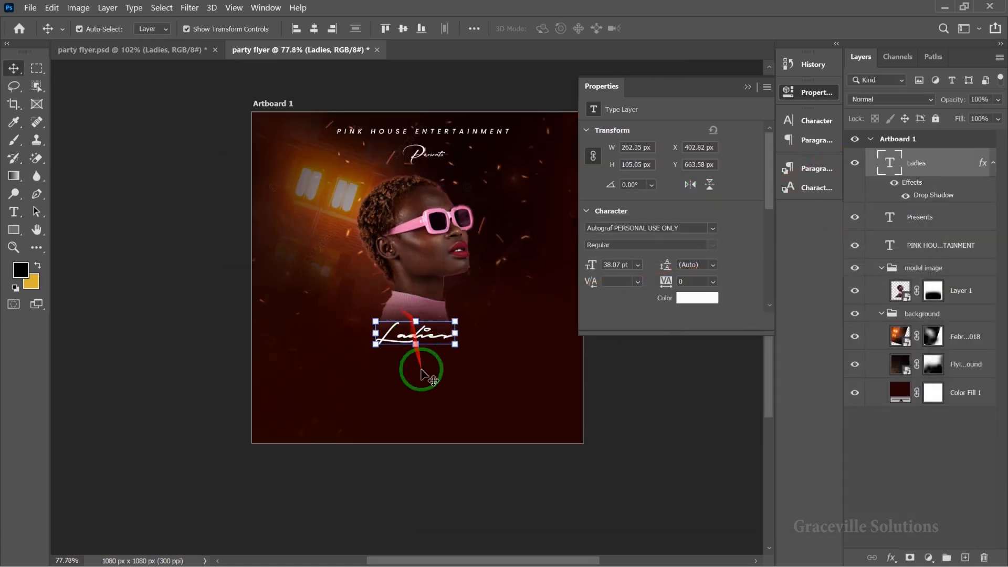
- Duplicate the Ladies text directly below the original and change the copy's wording to Out
scroll(418, 335, up, 3)
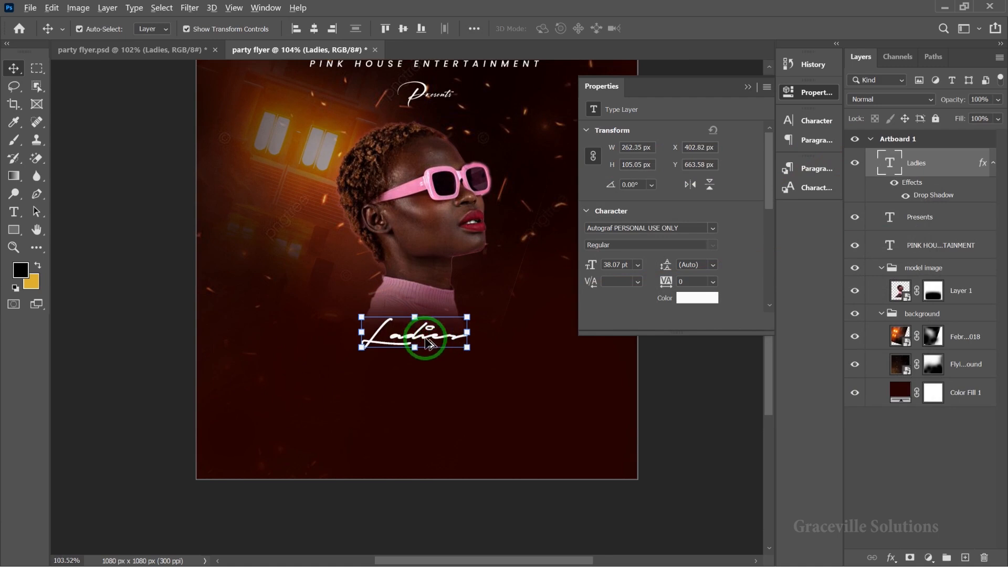
drag(427, 344, 424, 403)
key(o)
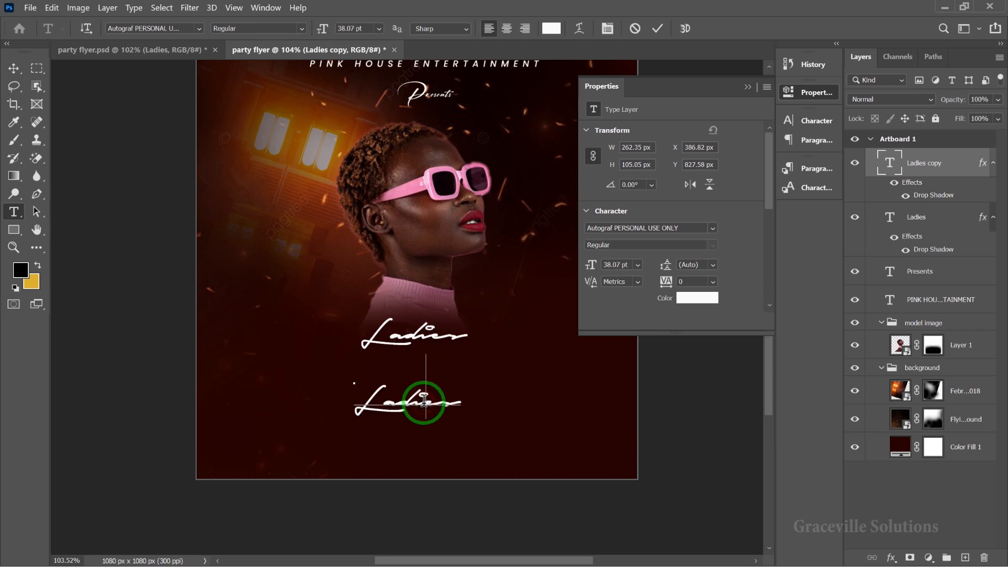
double_click(424, 401)
click(424, 401)
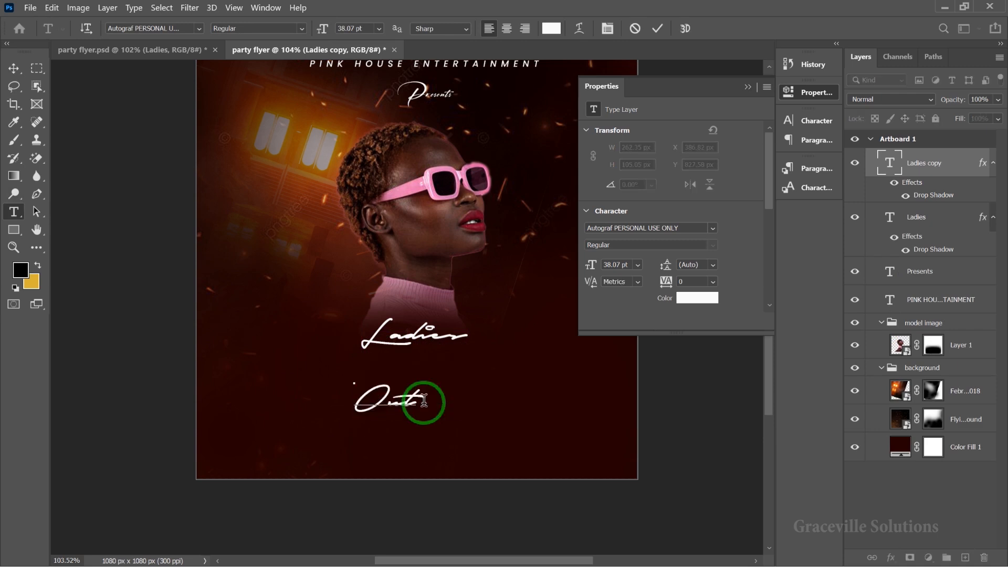
click(14, 68)
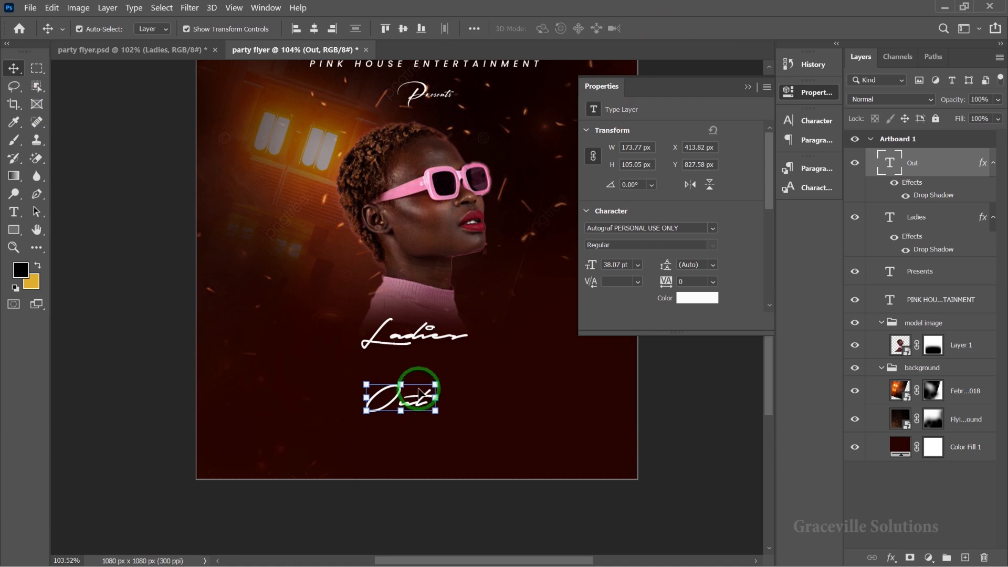
- Add the word BURN beside the script text and set its font to KiloGram Regular at 12 pt
key(t)
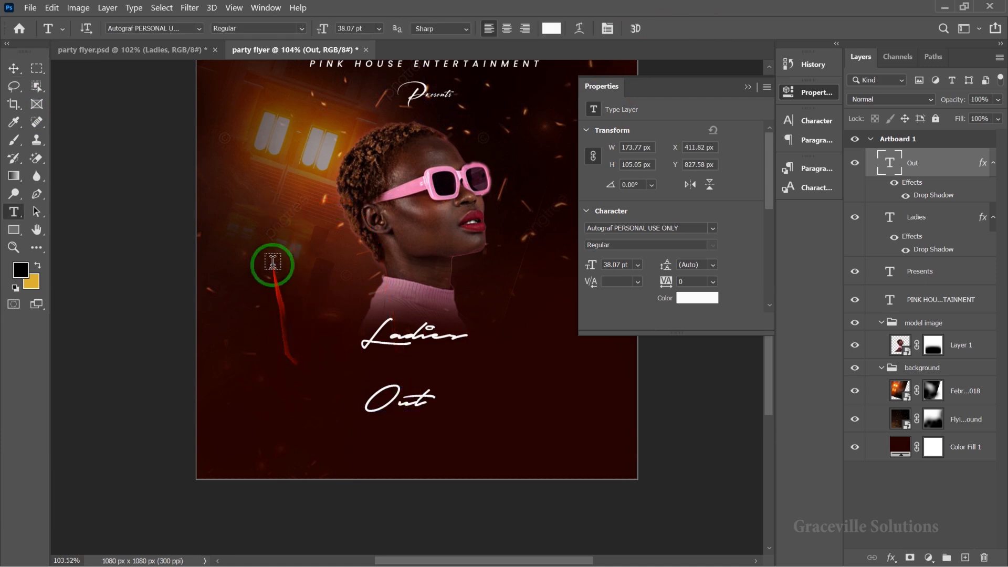
click(267, 280)
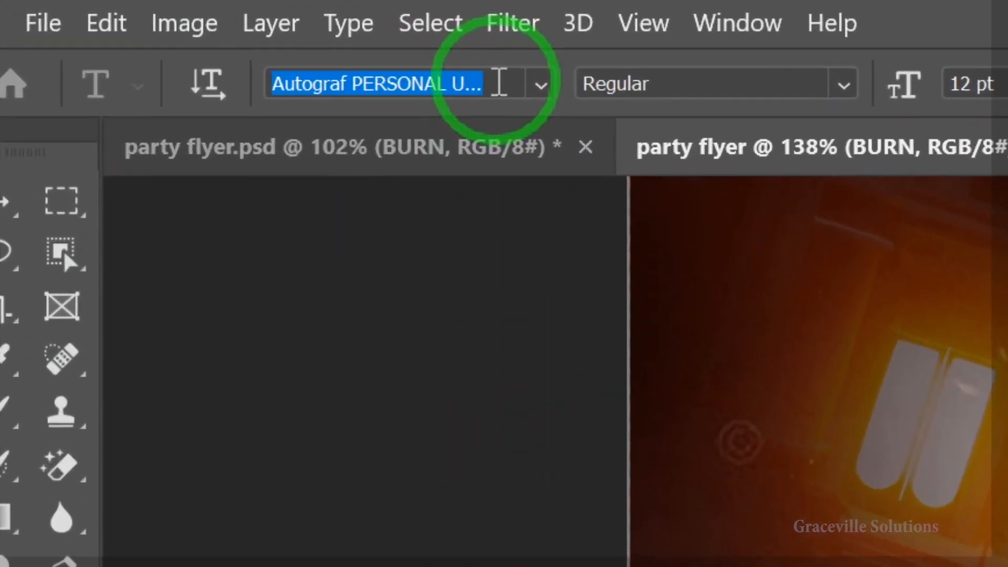
text(KILOGR)
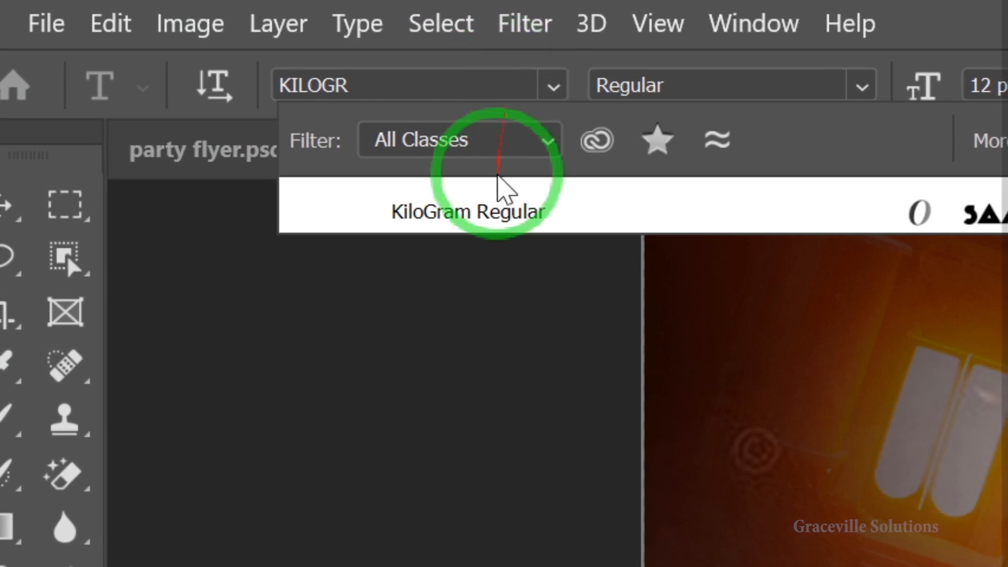
click(502, 216)
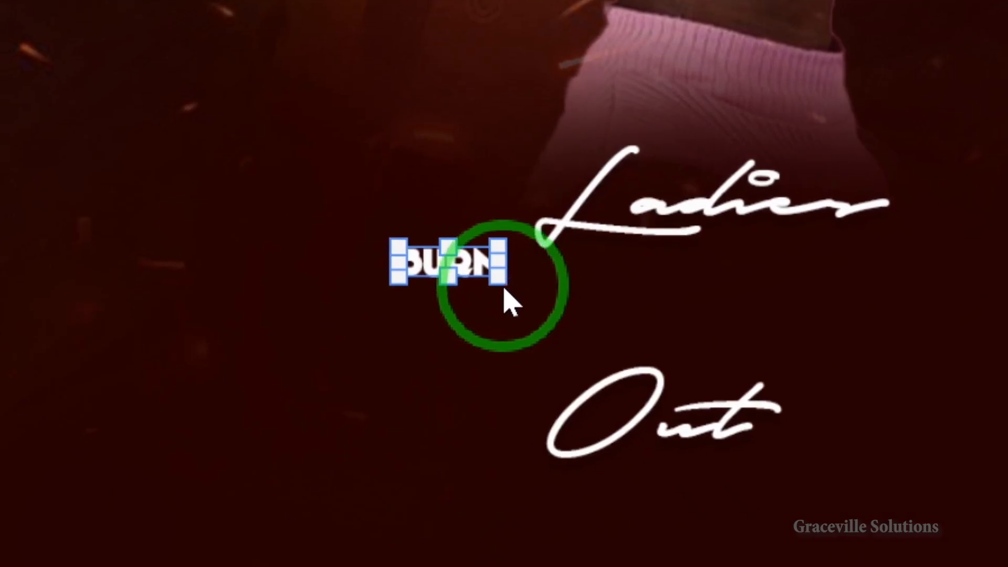
- Scale the BURN text up to about 440% and place it between the Ladies and Out texts
mouse_move(507, 288)
mouse_down()
mouse_move(708, 326)
mouse_move(506, 286)
mouse_up()
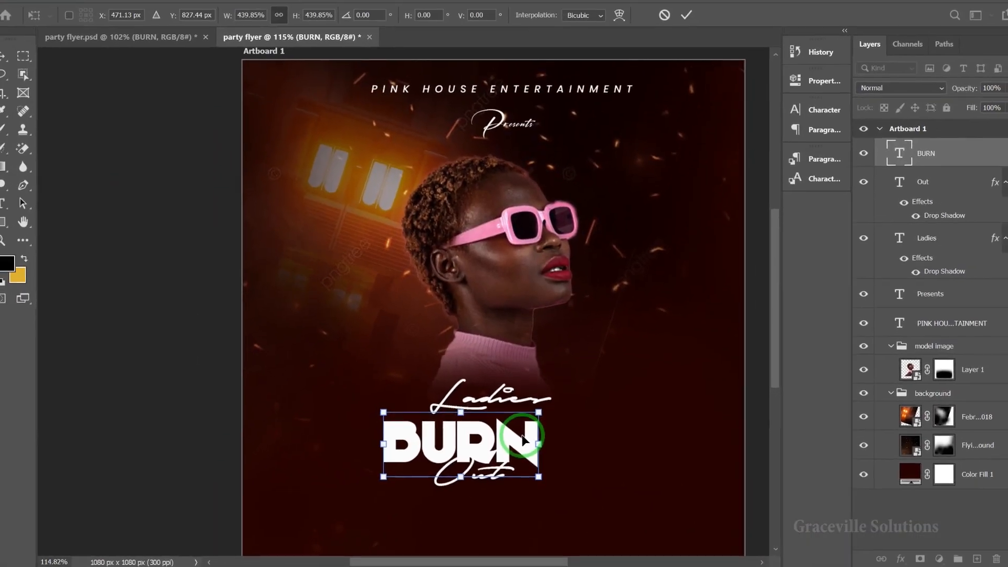
scroll(519, 413, up, 1)
drag(496, 416, 511, 365)
mouse_move(513, 408)
mouse_down()
mouse_move(569, 398)
mouse_move(555, 397)
mouse_up()
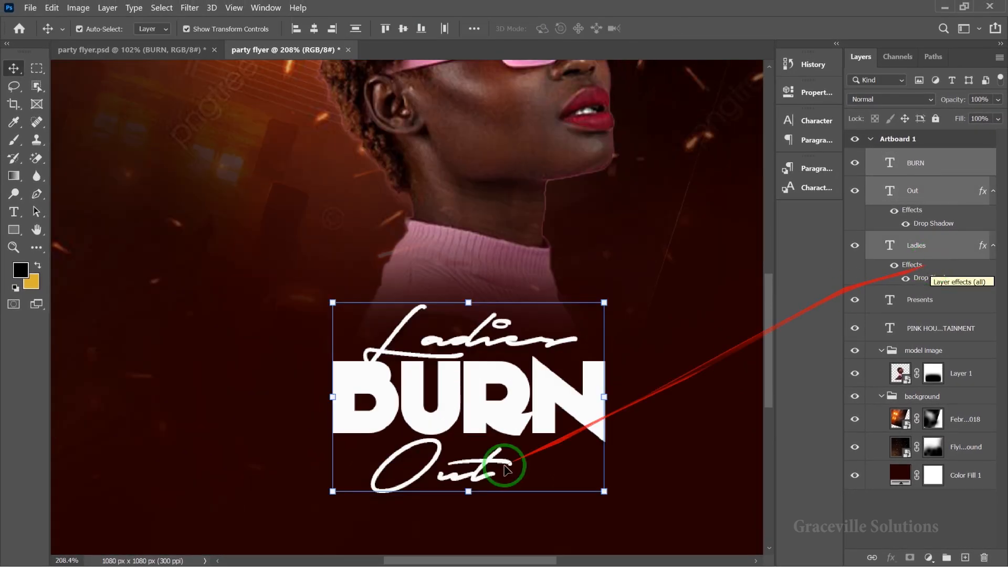
- Move the Ladies, BURN and Out texts up together onto the sweater's edge, and lower Out to leave a gap under BURN
drag(573, 401, 565, 336)
scroll(562, 359, up, 3)
scroll(565, 336, down, 4)
scroll(565, 336, down, 3)
click(125, 267)
click(507, 377)
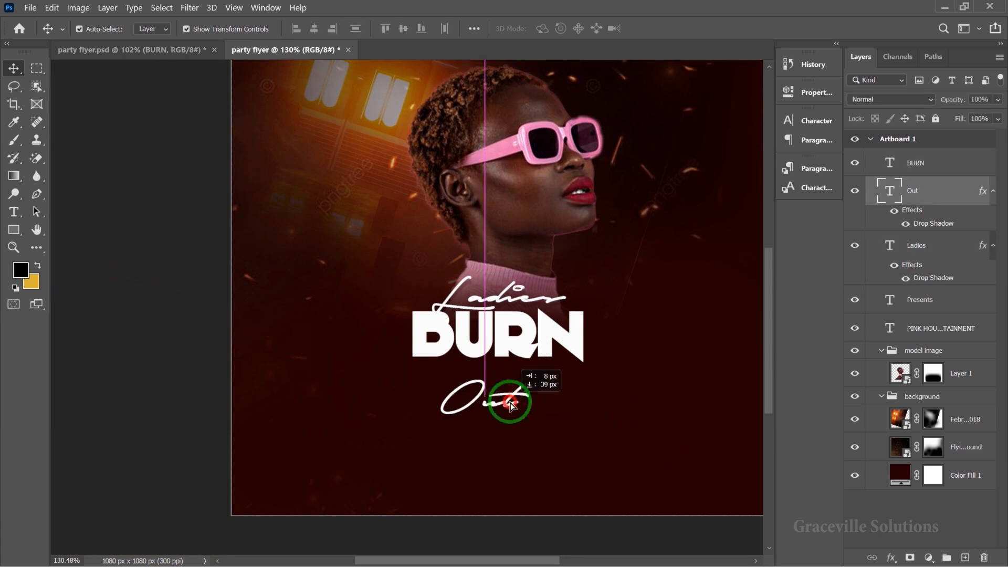
- Duplicate the BURN text directly below the original and change the copy's wording to NIGHT
scroll(512, 416, up, 2)
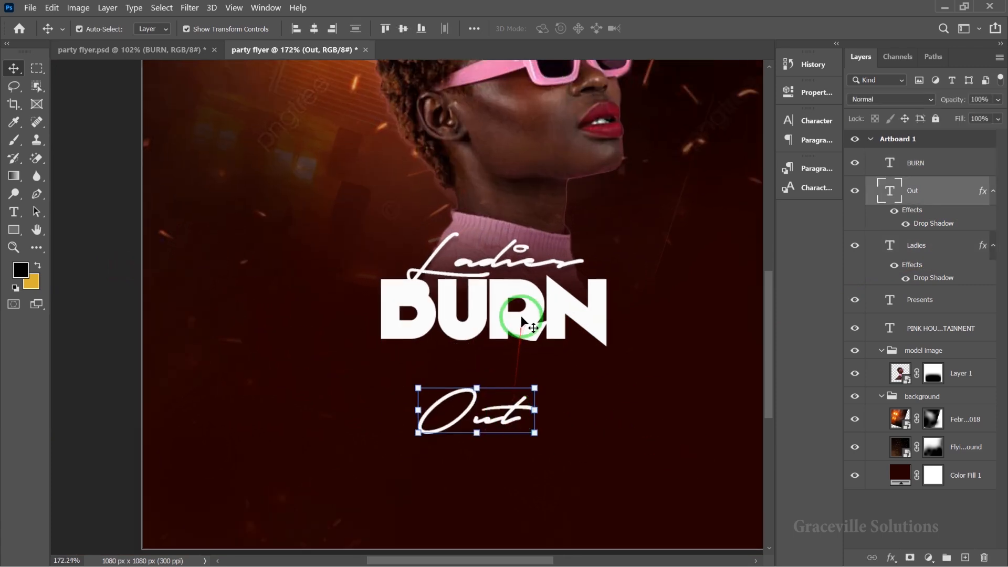
drag(521, 316, 532, 379)
double_click(532, 379)
text(NIGHT)
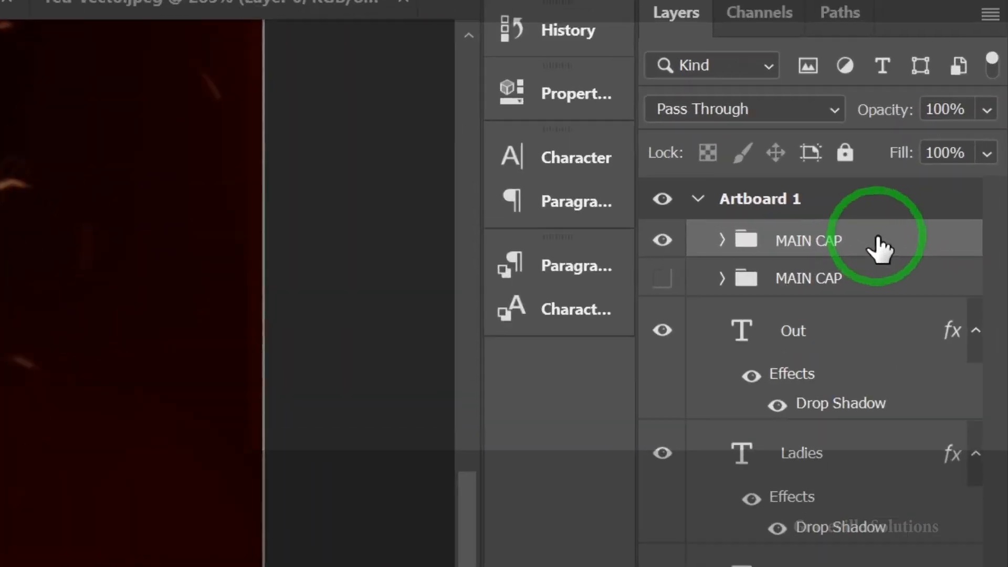
- Convert the upper, visible MAIN CAP group to a Smart Object
click(951, 159)
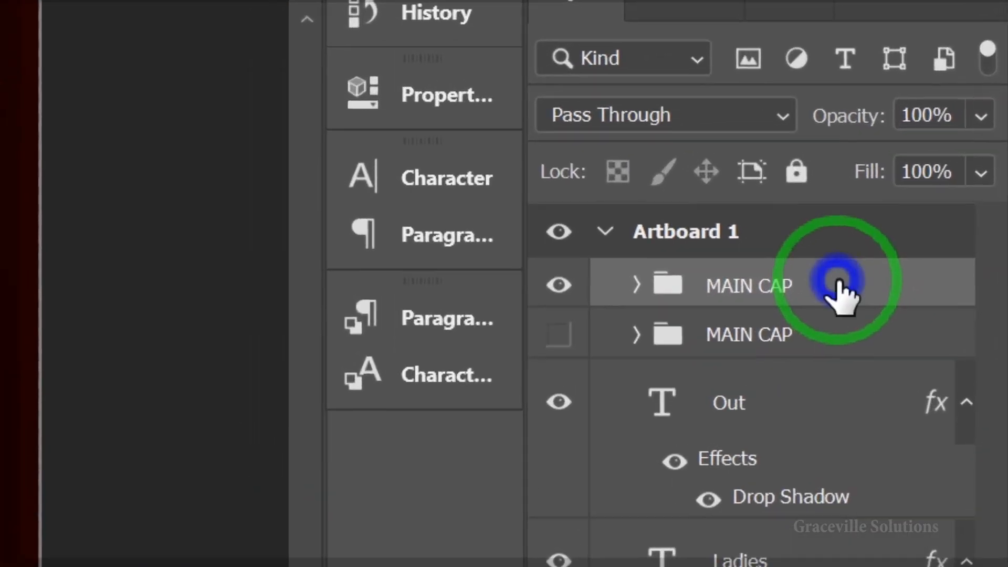
right_click(840, 299)
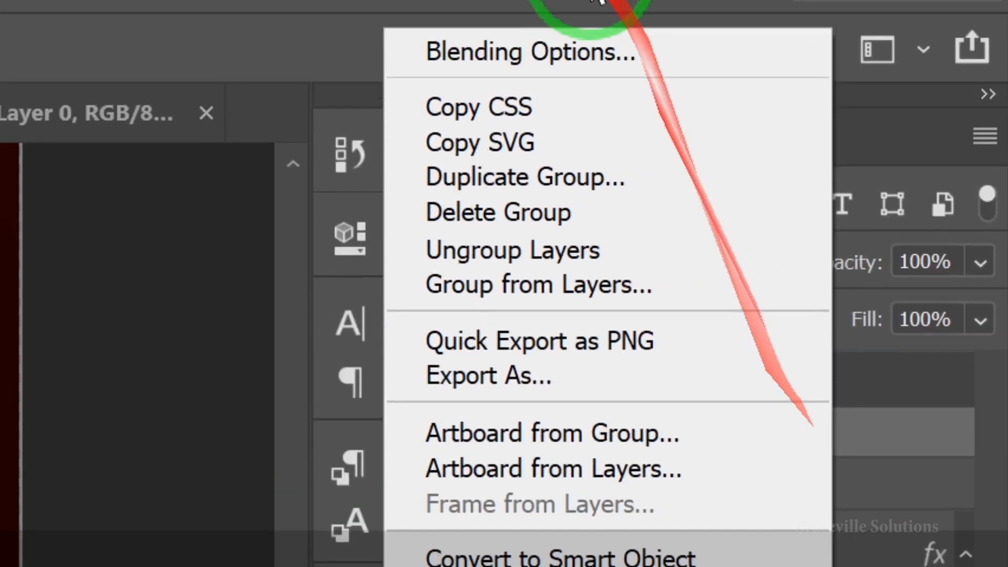
click(588, 249)
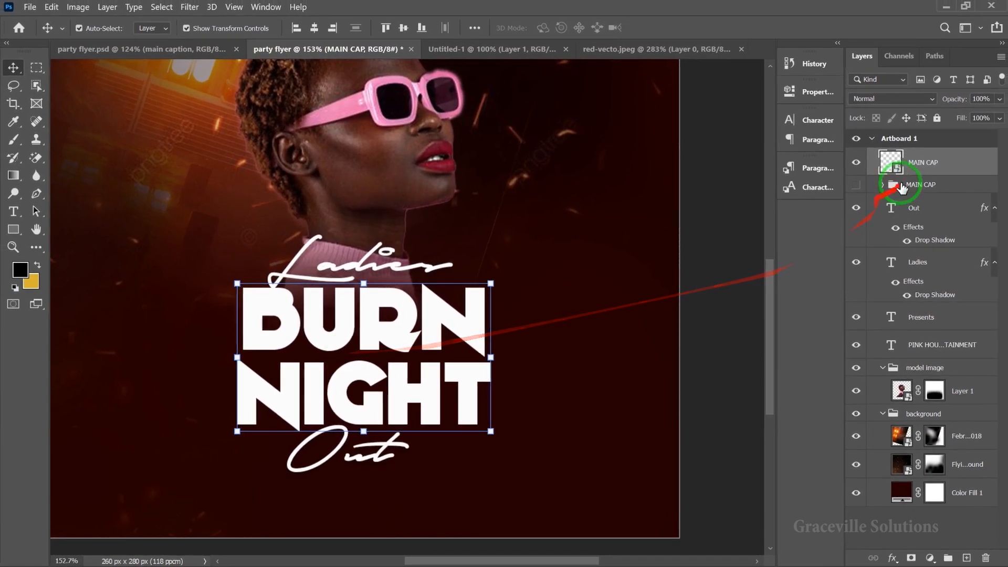
- Add a Color Overlay effect to the MAIN CAP Smart Object holding the BURN NIGHT lettering
right_click(1006, 118)
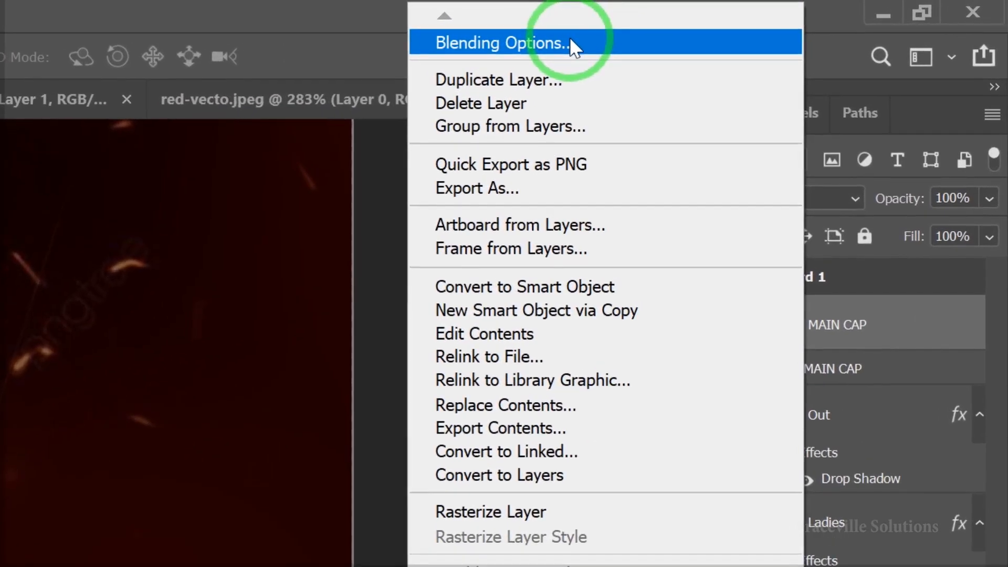
click(788, 22)
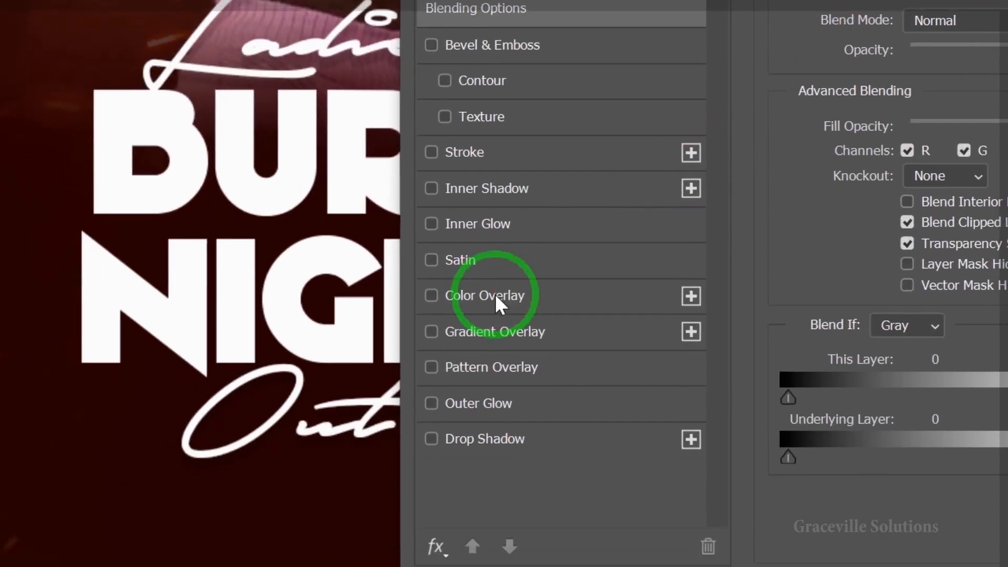
click(334, 443)
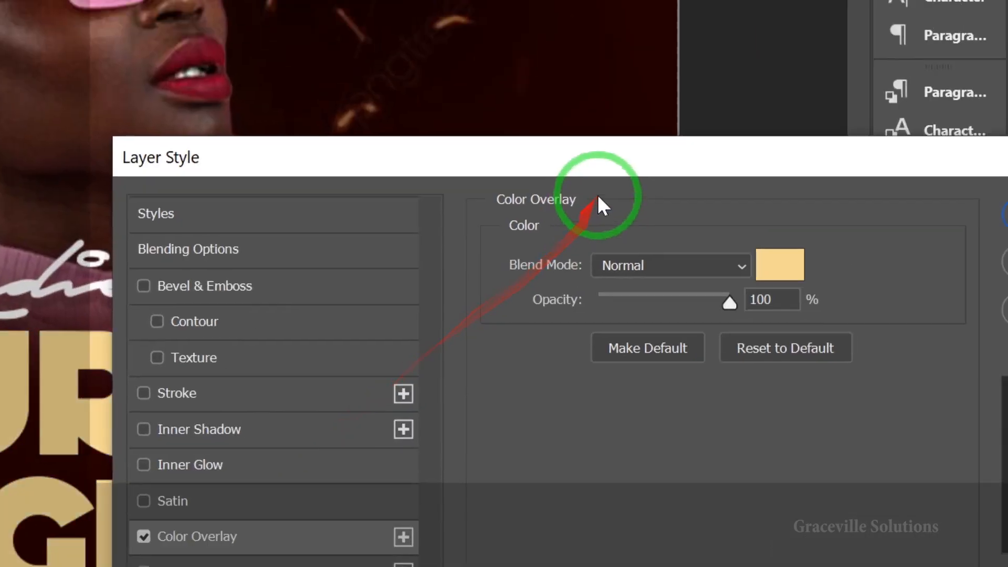
drag(600, 223, 614, 185)
- Set the overlay colour to a pink sampled from the sweater and lightened to RGB 235, 152, 183, and apply the layer style
click(777, 297)
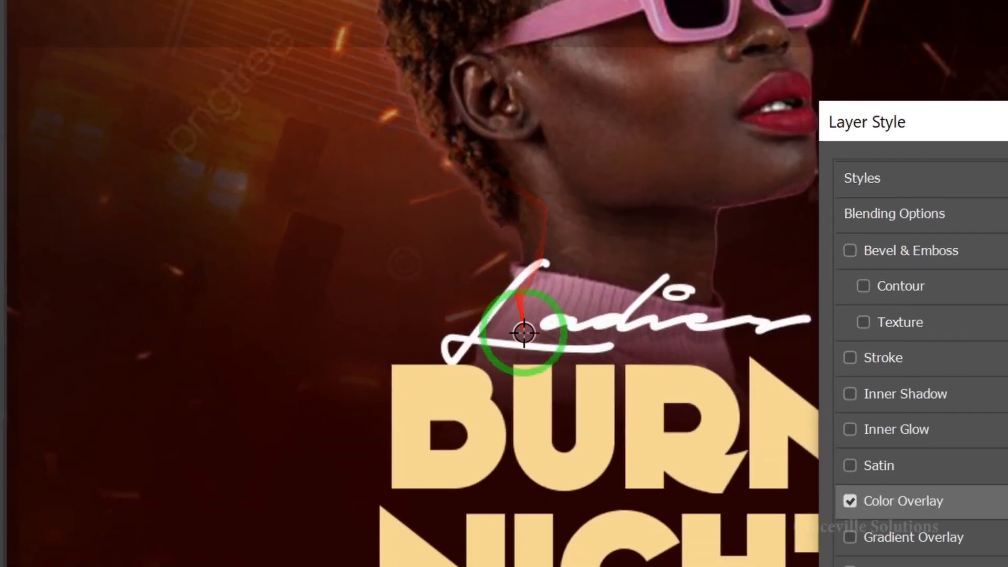
click(39, 190)
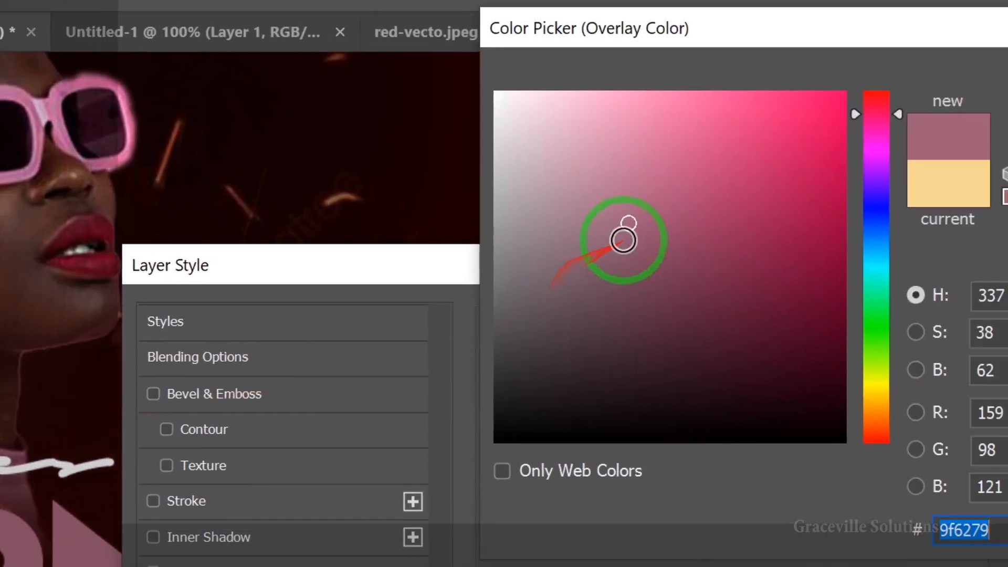
click(528, 233)
mouse_move(529, 233)
mouse_down()
mouse_move(534, 211)
mouse_move(503, 184)
mouse_move(509, 198)
mouse_move(477, 180)
mouse_move(516, 187)
mouse_up()
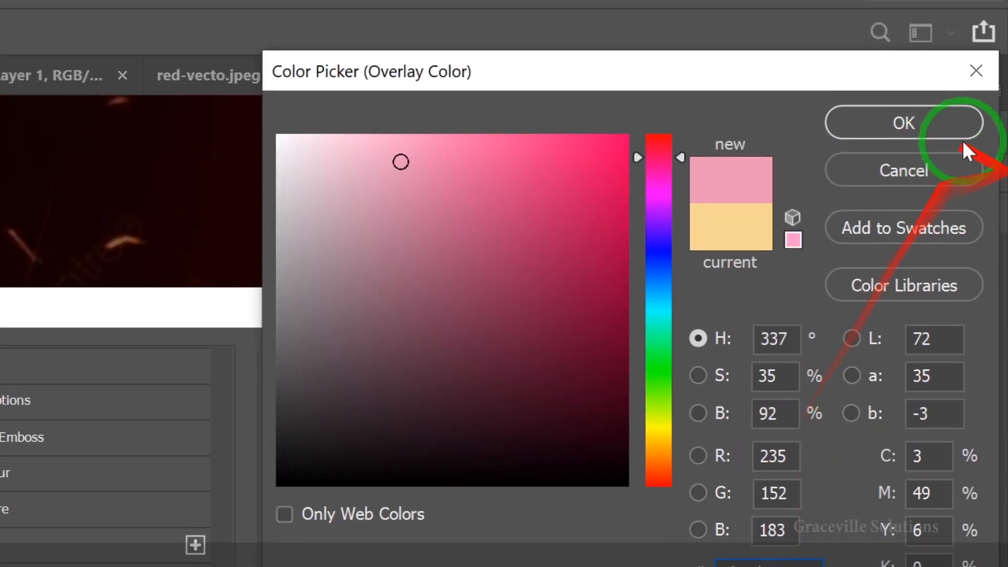
click(963, 138)
click(881, 393)
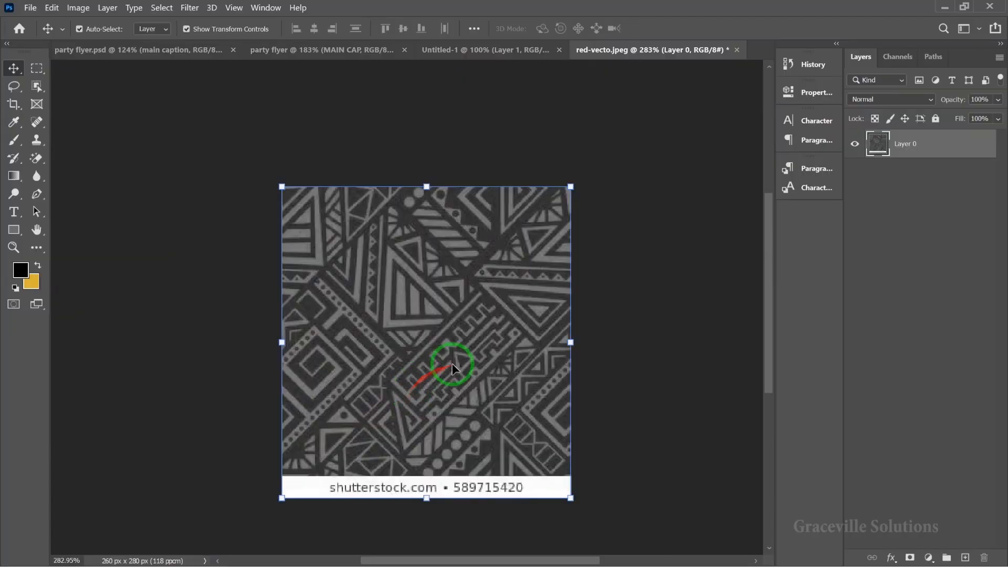
- Bring the geometric pattern from red-vecto.jpeg into the party flyer and scale it to about 158% over the BURN NIGHT lettering
mouse_move(447, 359)
mouse_down()
mouse_move(272, 46)
mouse_move(292, 57)
mouse_up()
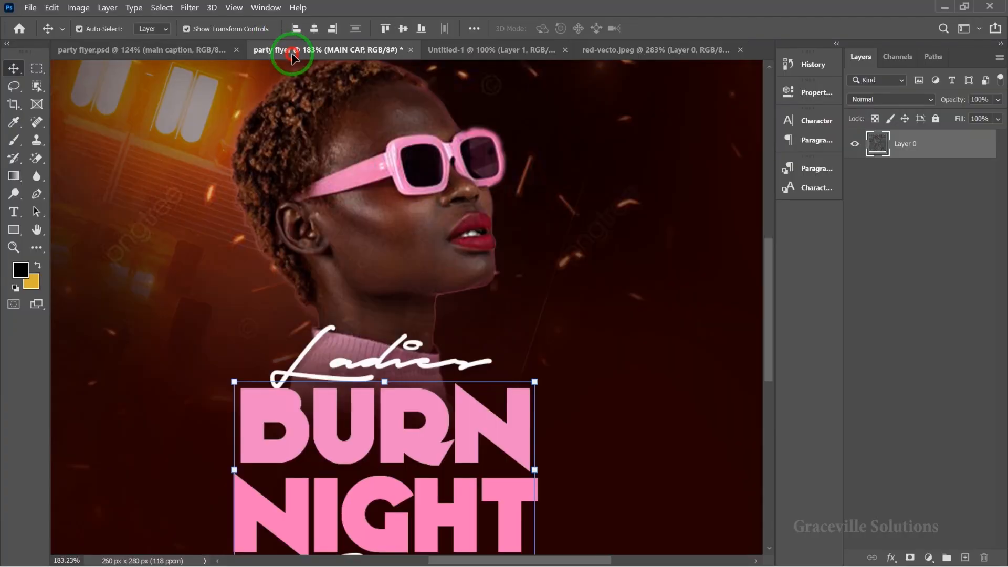
drag(389, 461, 417, 326)
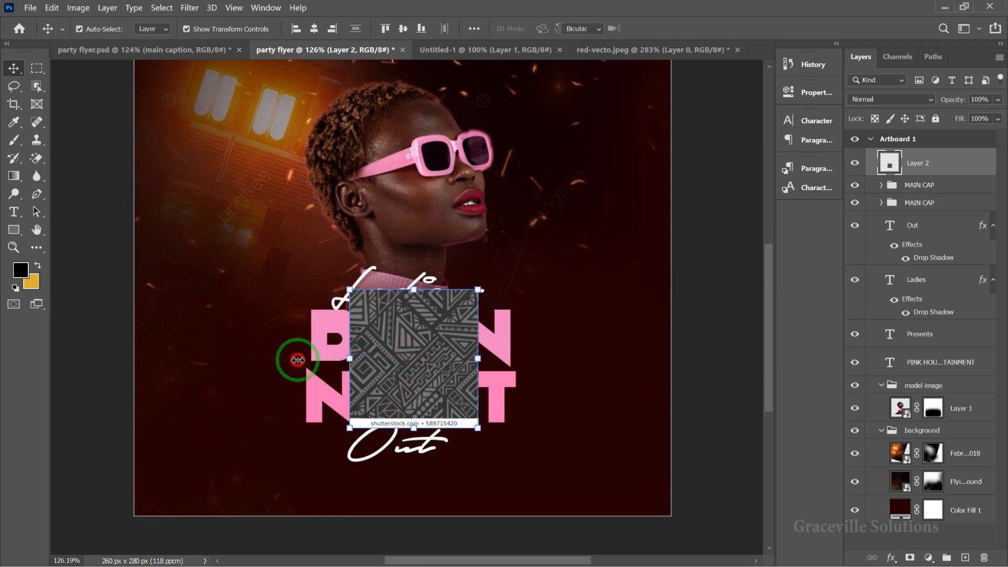
drag(298, 360, 306, 359)
drag(477, 358, 509, 358)
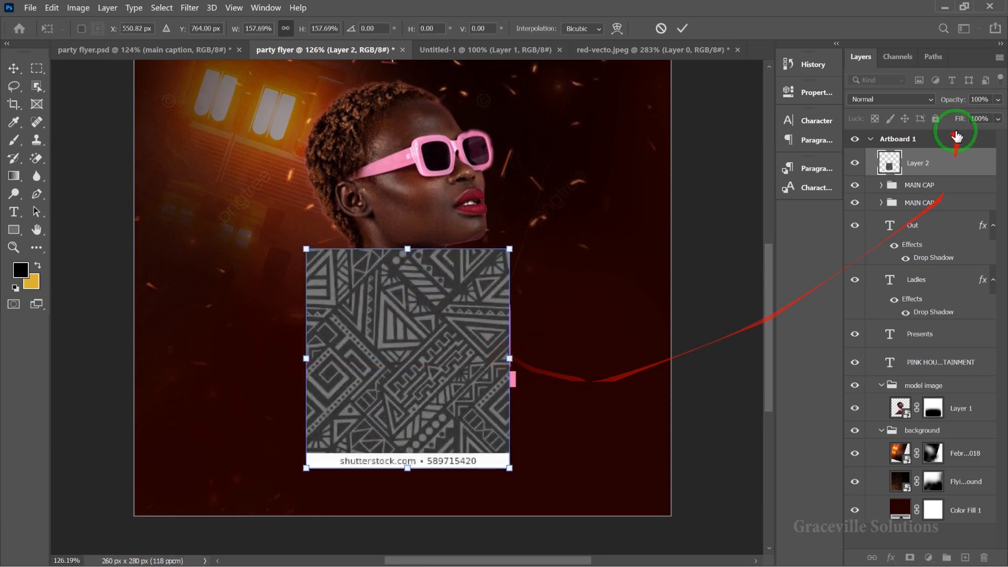
key(Return)
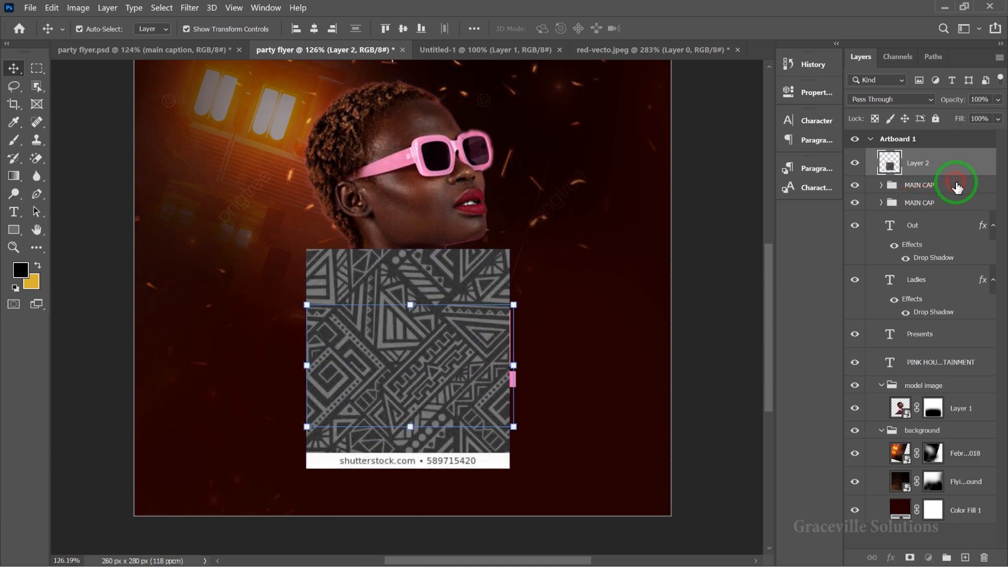
- Hide the lower MAIN CAP group and clip the pattern on Layer 2 to the upper MAIN CAP group
click(955, 186)
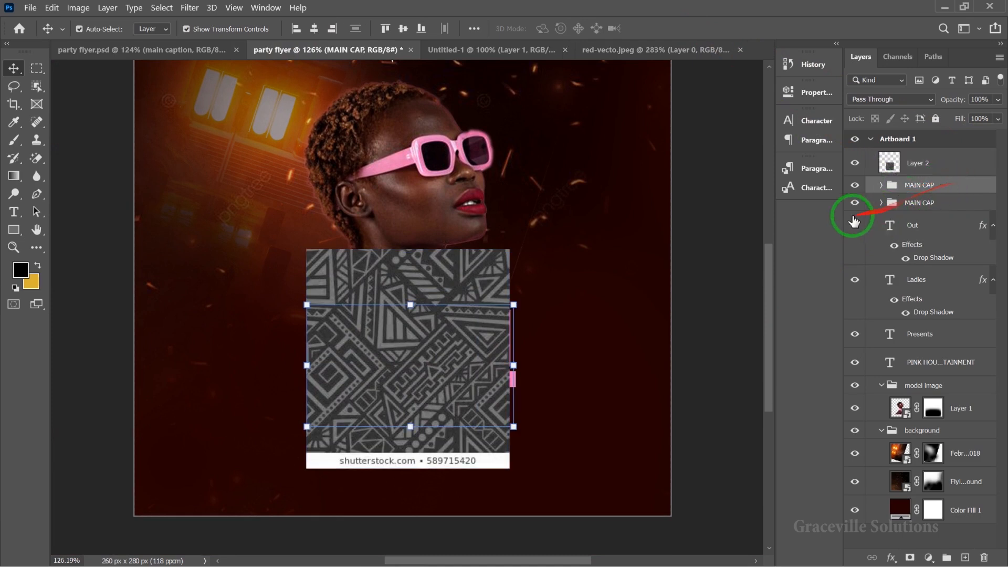
click(932, 162)
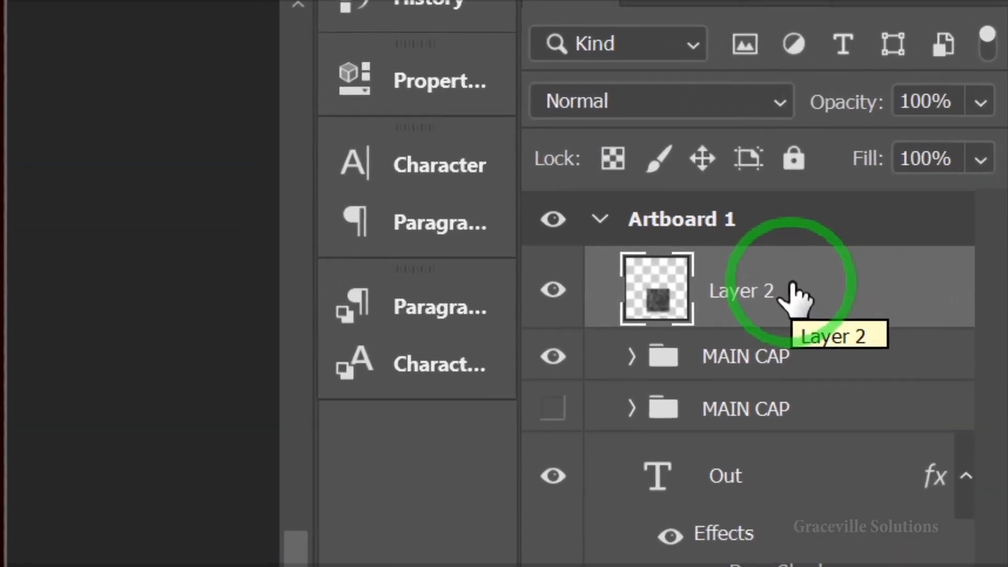
right_click(935, 165)
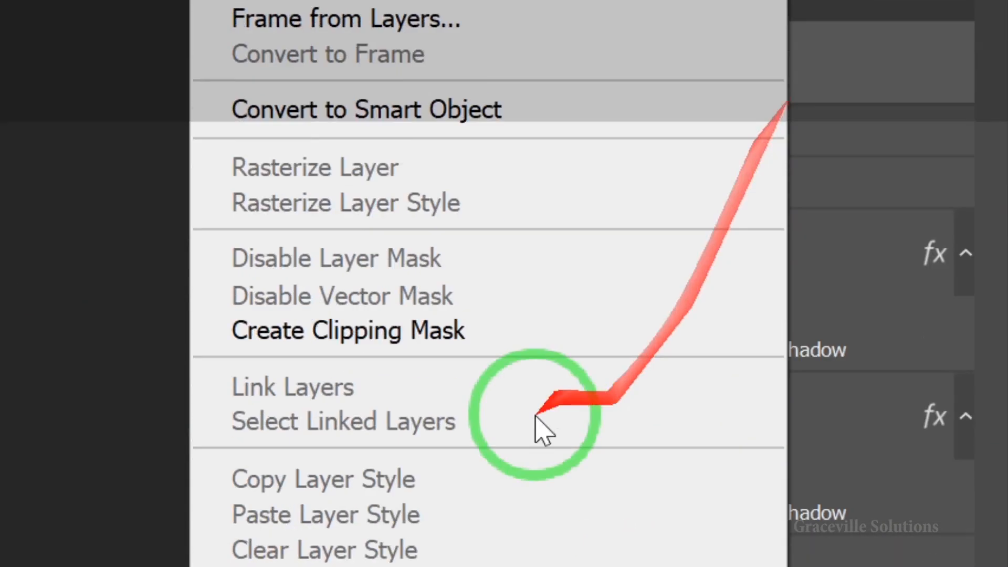
click(473, 331)
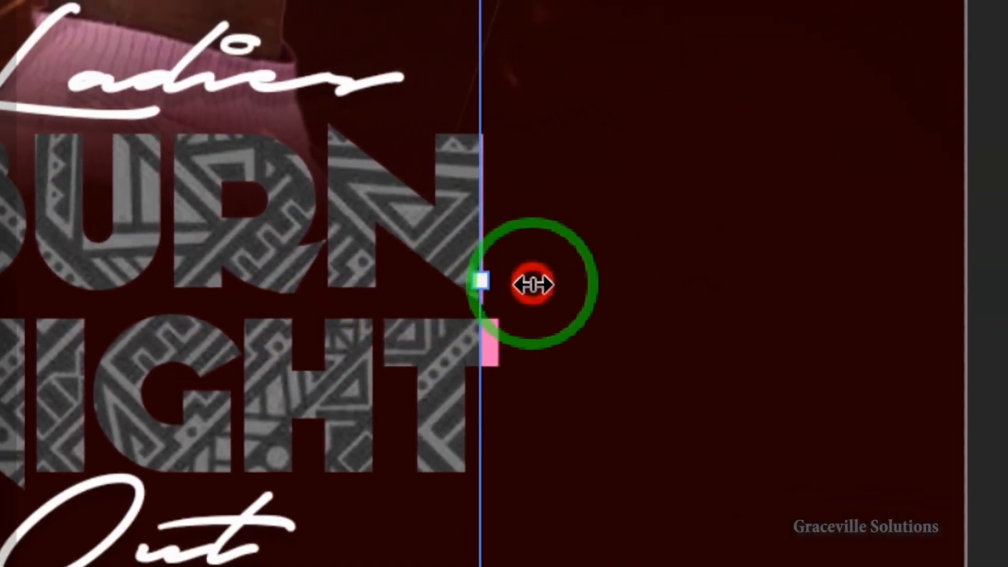
- Enlarge the clipped pattern to about 111% to cover all the lettering and change its blending mode to mix with the pink
drag(533, 284, 553, 284)
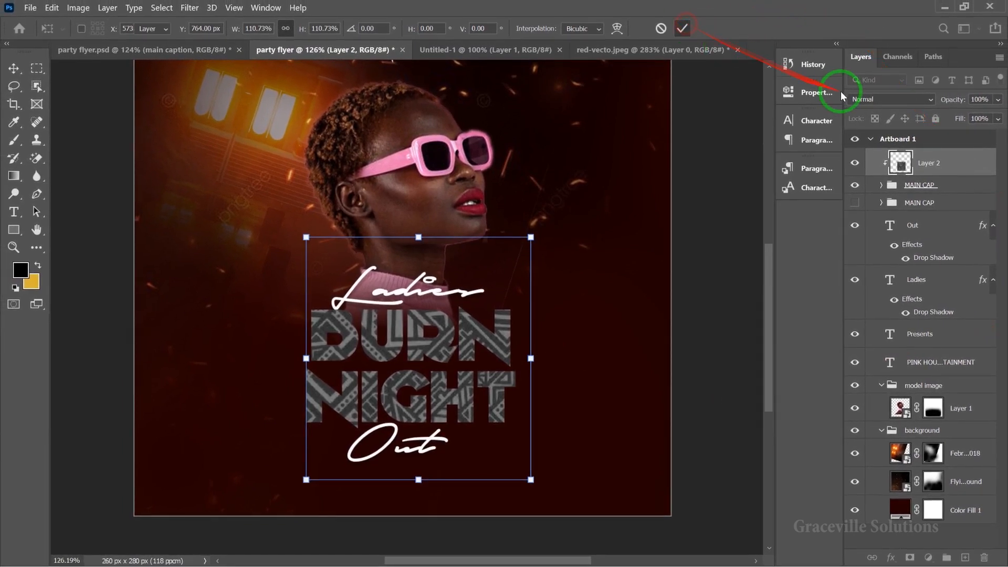
key(Return)
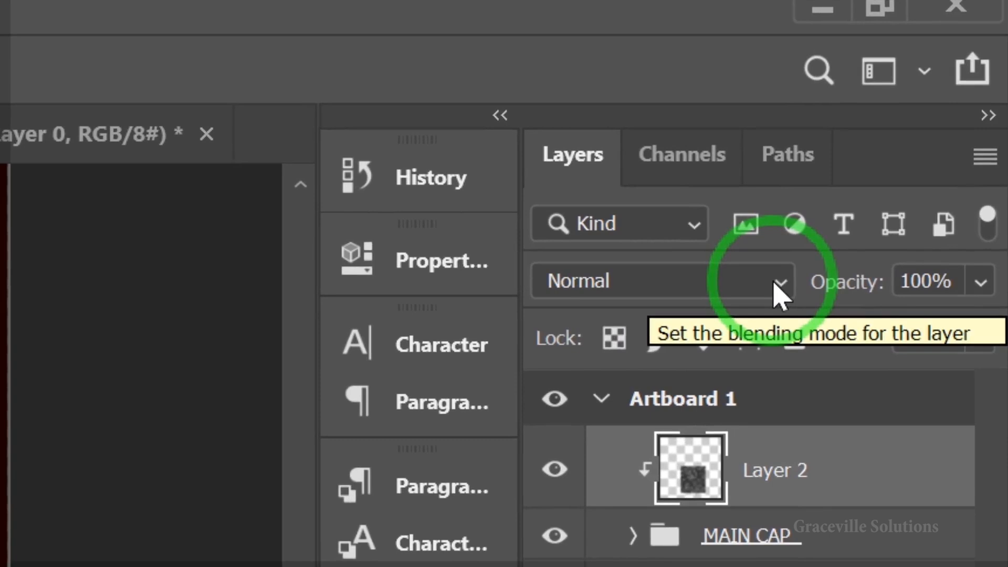
click(930, 99)
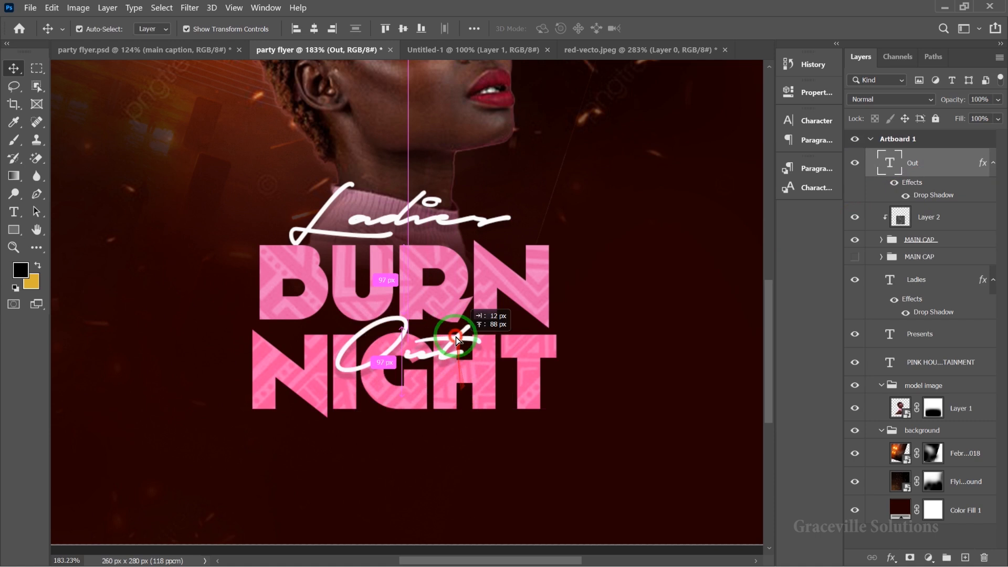
- Place the Out text centred over the gap between BURN and NIGHT, and nudge Ladies and bring its layer to the top
drag(441, 347, 449, 335)
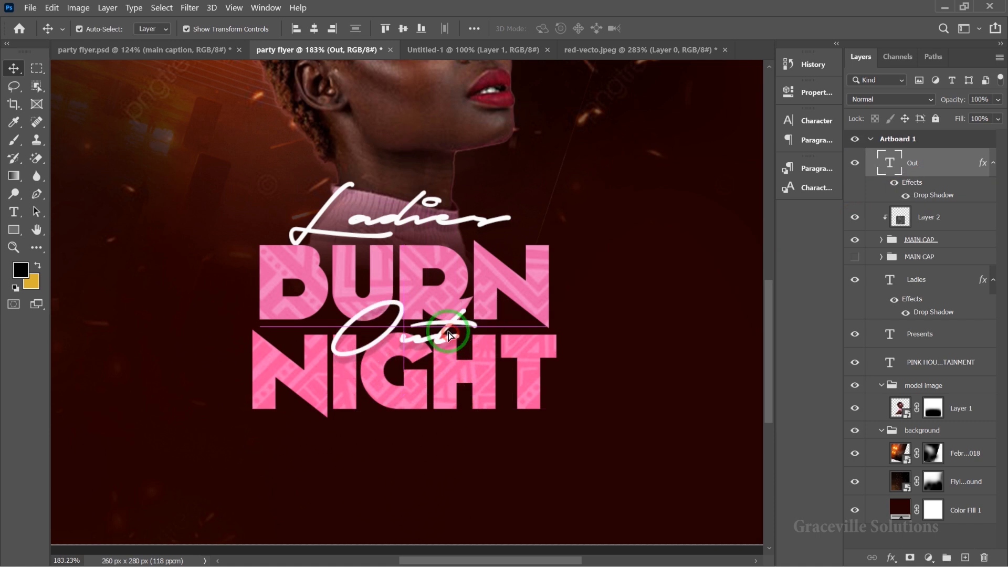
mouse_move(444, 216)
mouse_down()
mouse_move(462, 215)
mouse_move(455, 226)
mouse_up()
drag(940, 283, 984, 162)
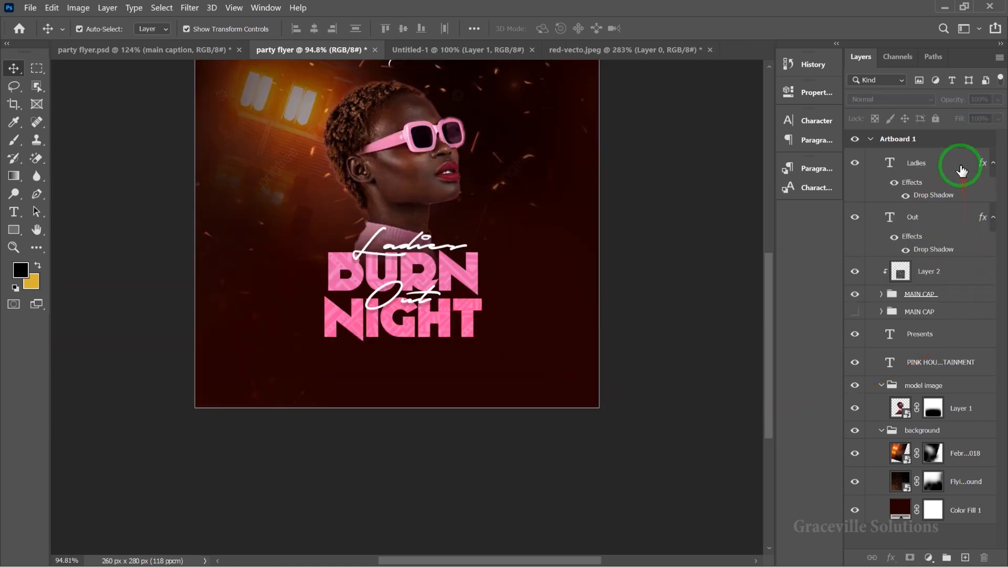
- Set the Ladies text's drop shadow to Normal blend mode, 58% opacity and 8 px distance, keeping its dark red colour 270202
click(953, 167)
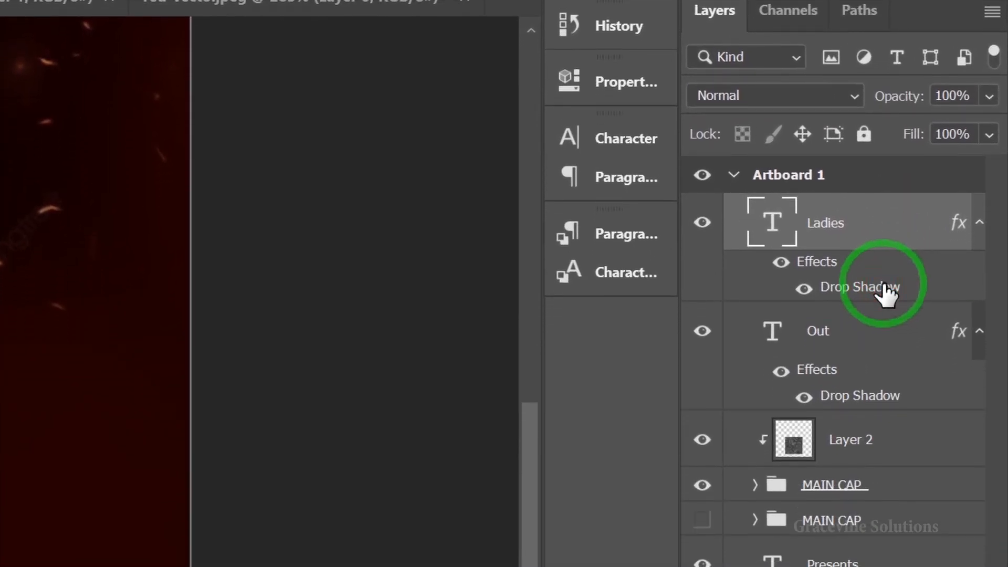
double_click(886, 294)
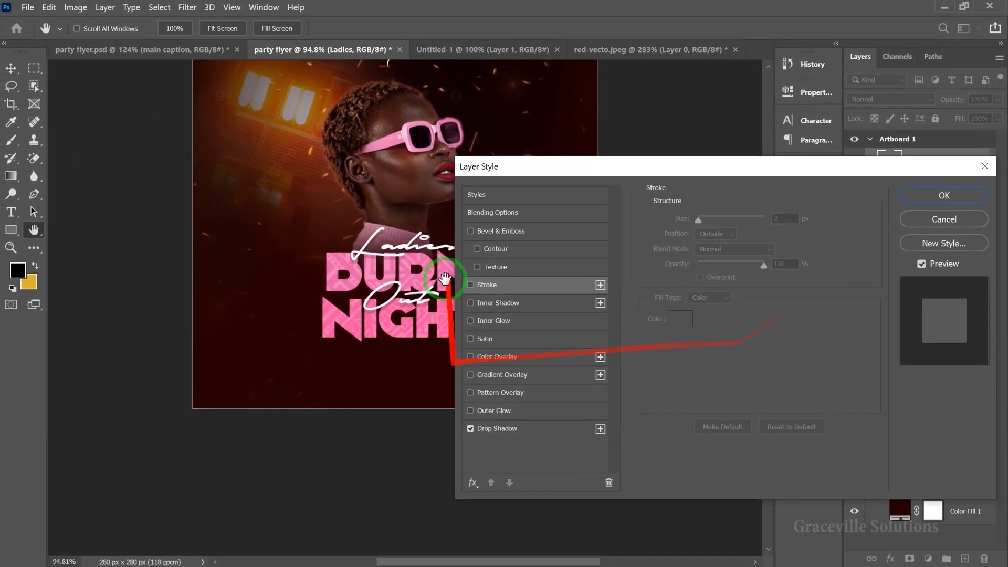
click(540, 429)
drag(671, 170, 824, 164)
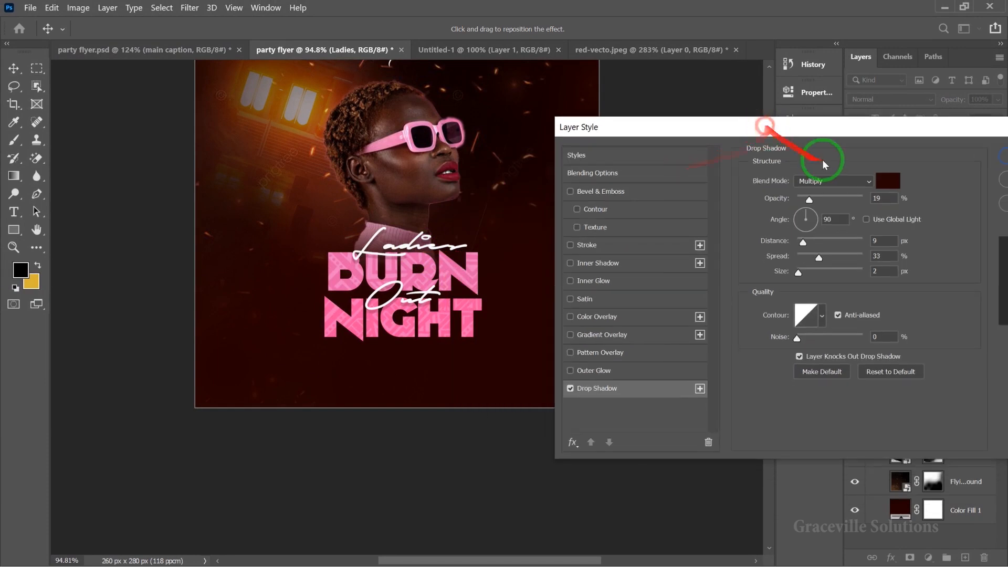
click(888, 185)
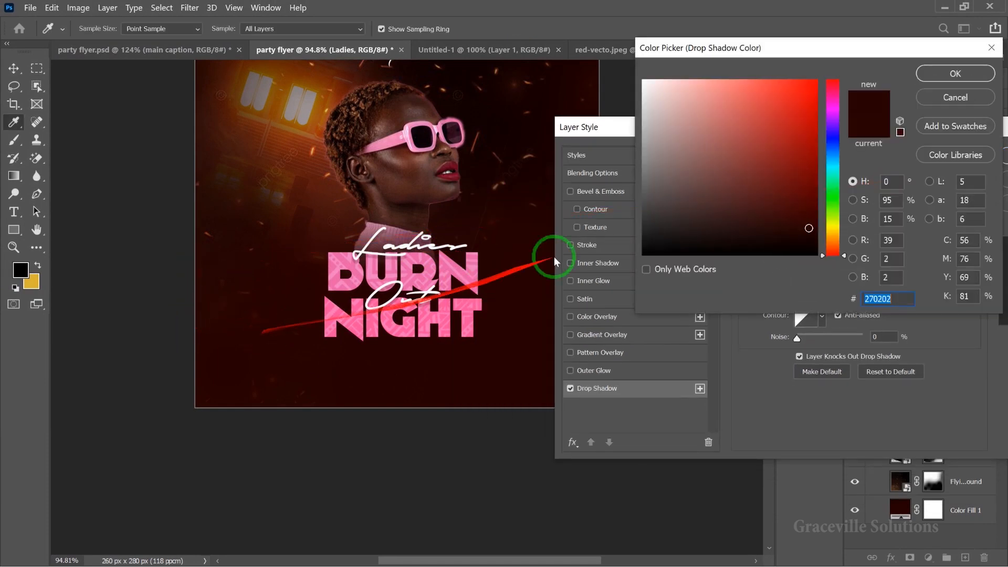
click(961, 79)
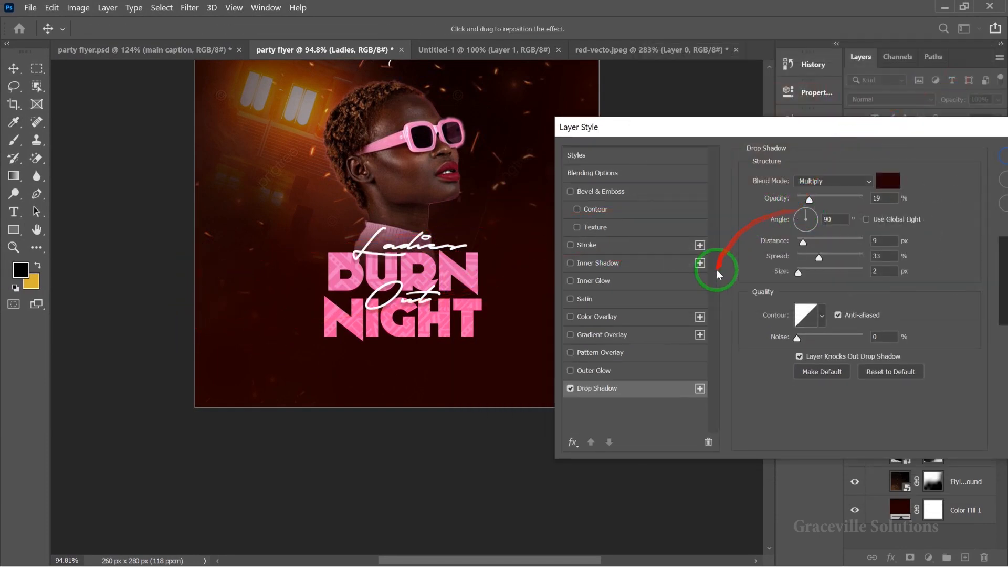
click(835, 184)
click(821, 197)
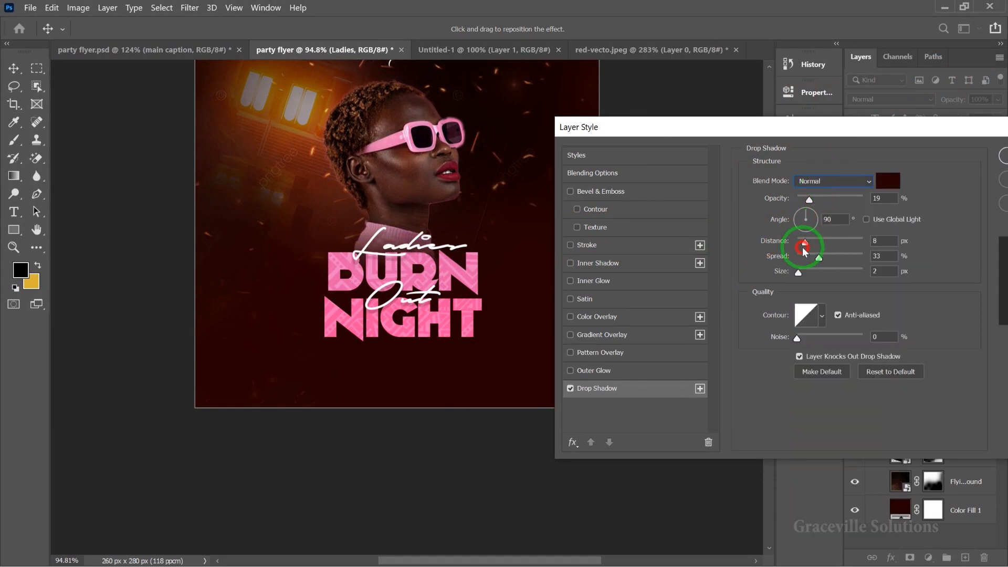
drag(809, 200, 835, 200)
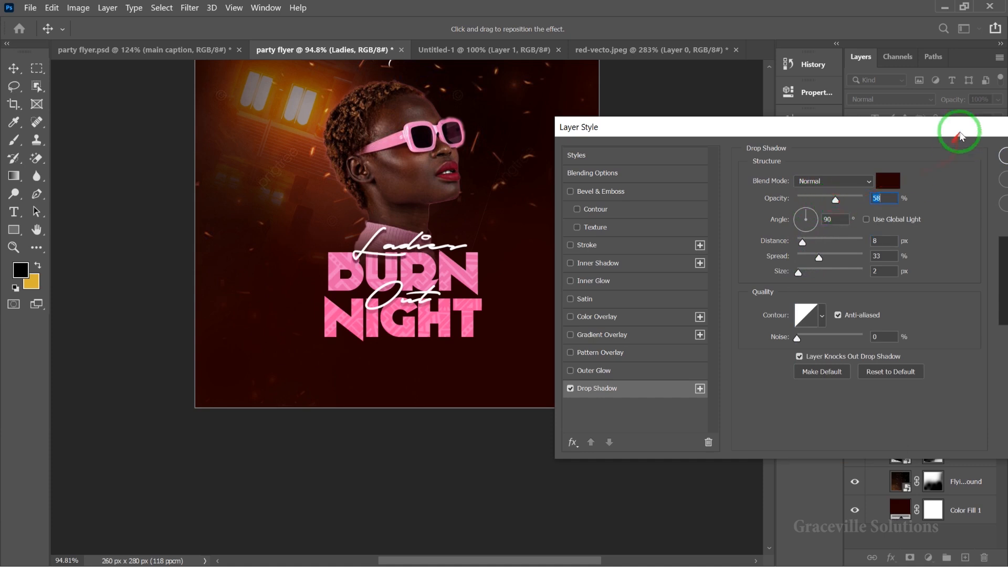
drag(960, 135, 738, 218)
click(818, 241)
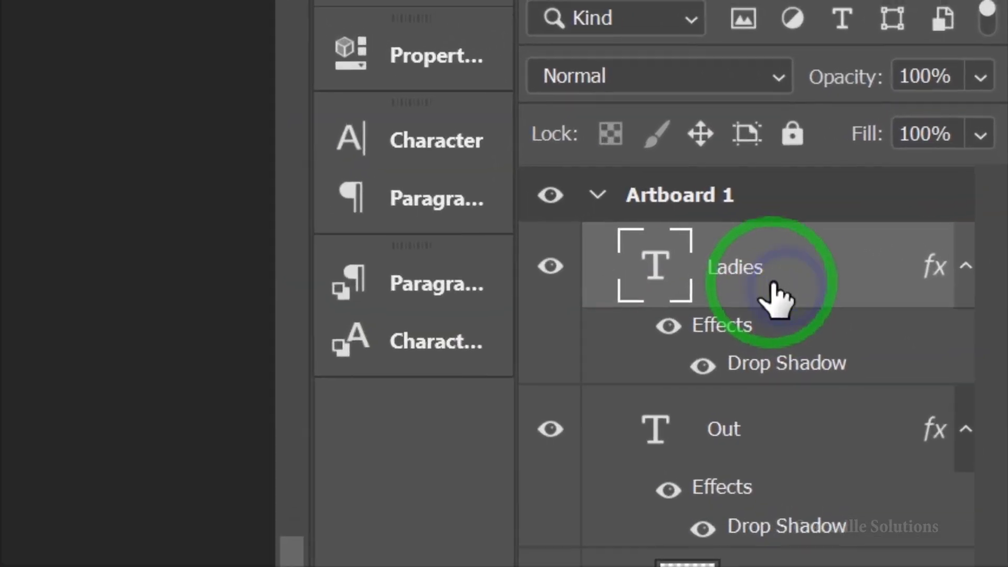
- Copy the Ladies layer's style onto the Out text layer
right_click(930, 172)
click(506, 414)
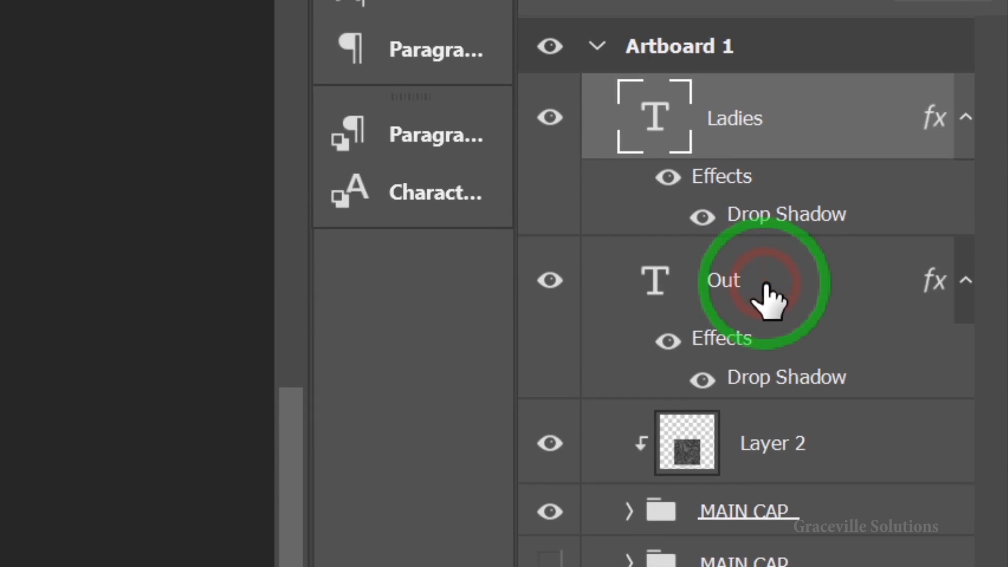
right_click(766, 297)
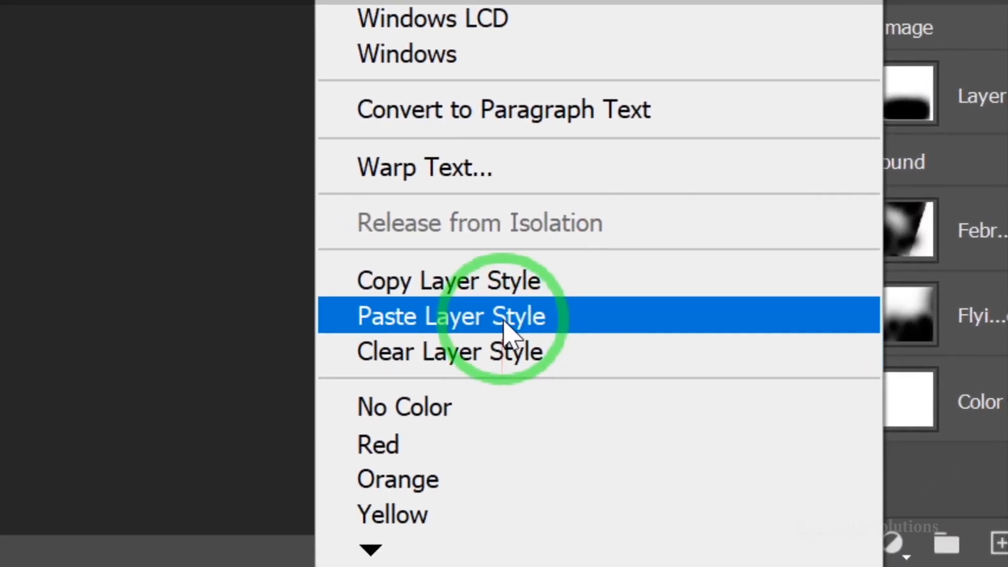
click(506, 316)
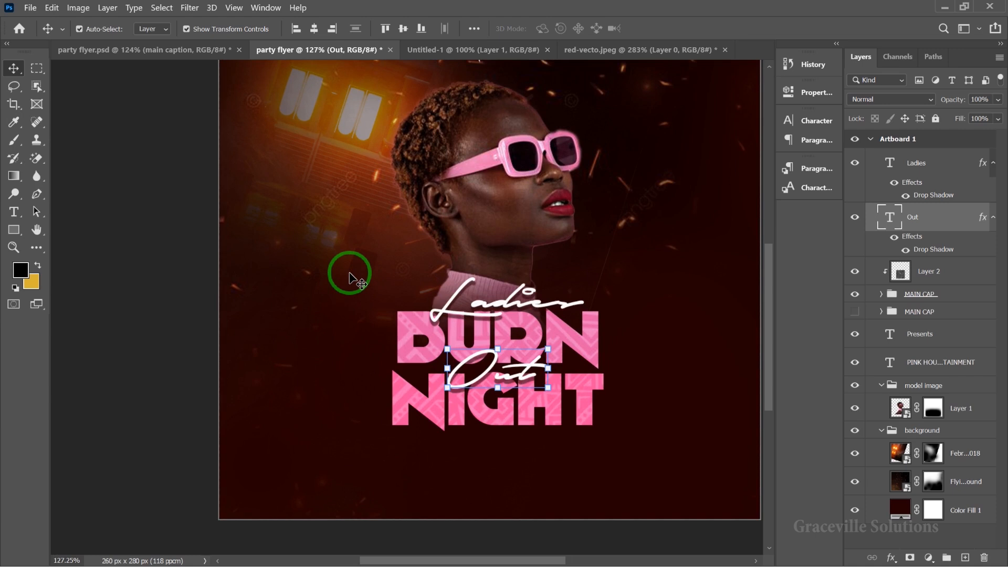
key(t)
drag(565, 281, 525, 297)
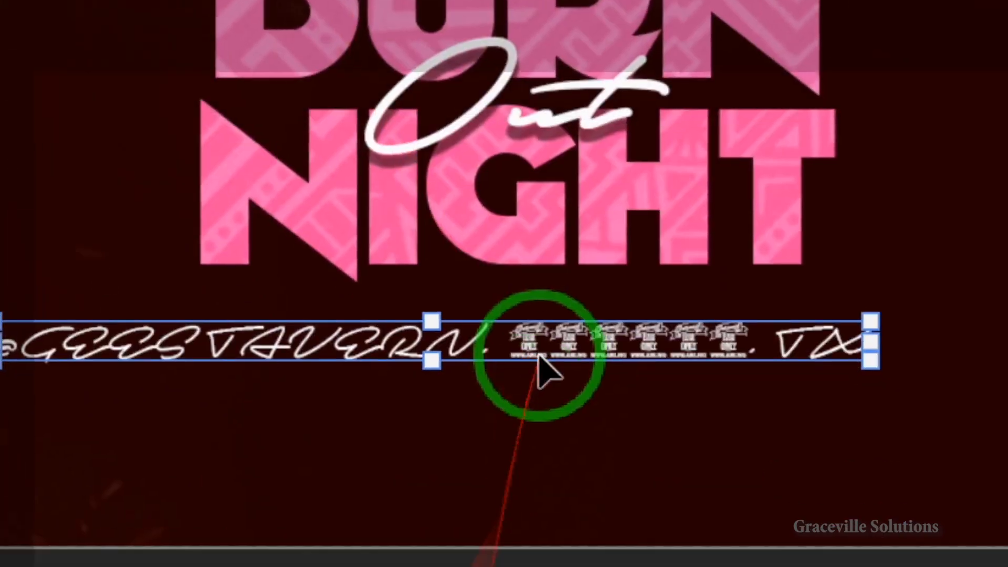
double_click(506, 293)
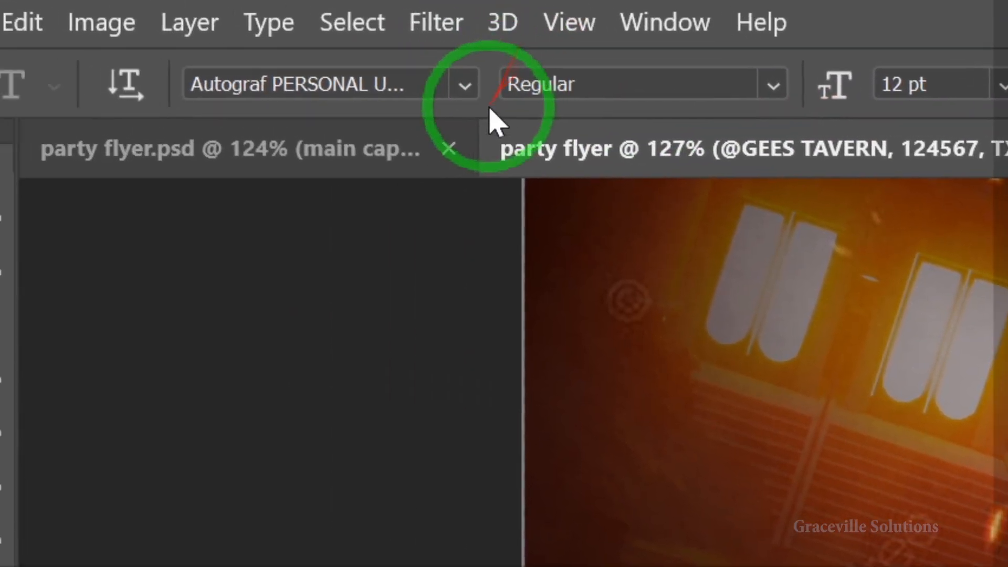
click(465, 85)
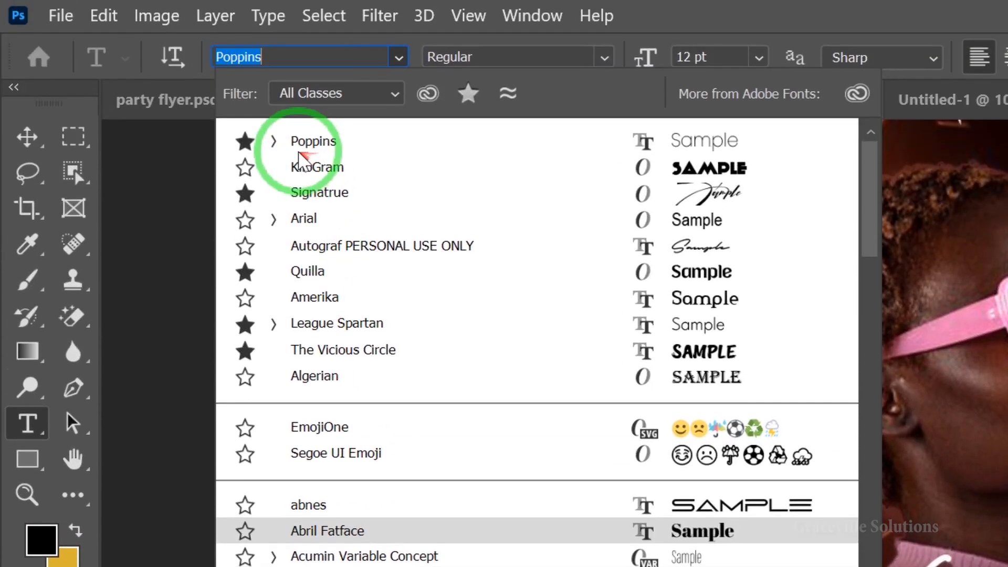
click(272, 140)
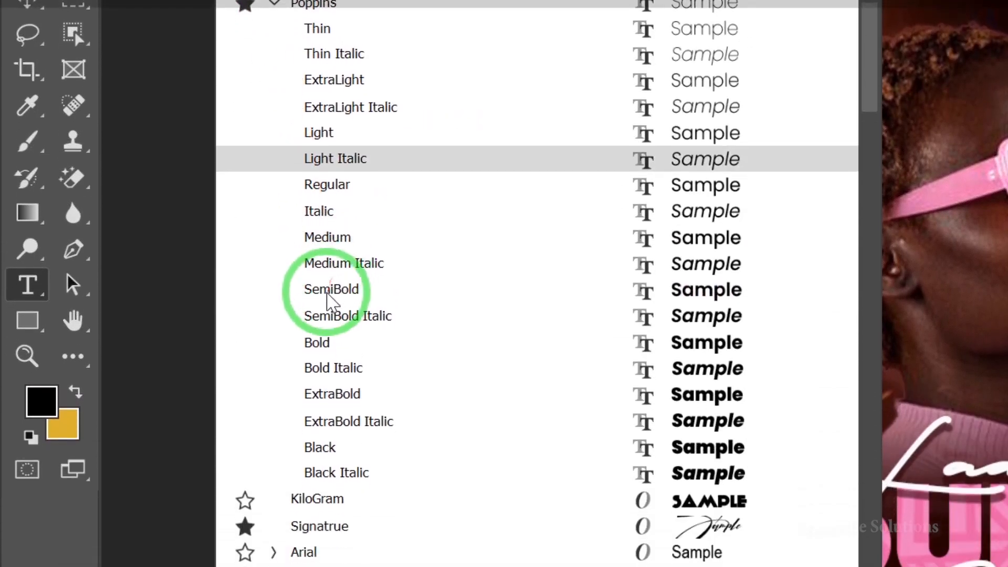
click(323, 290)
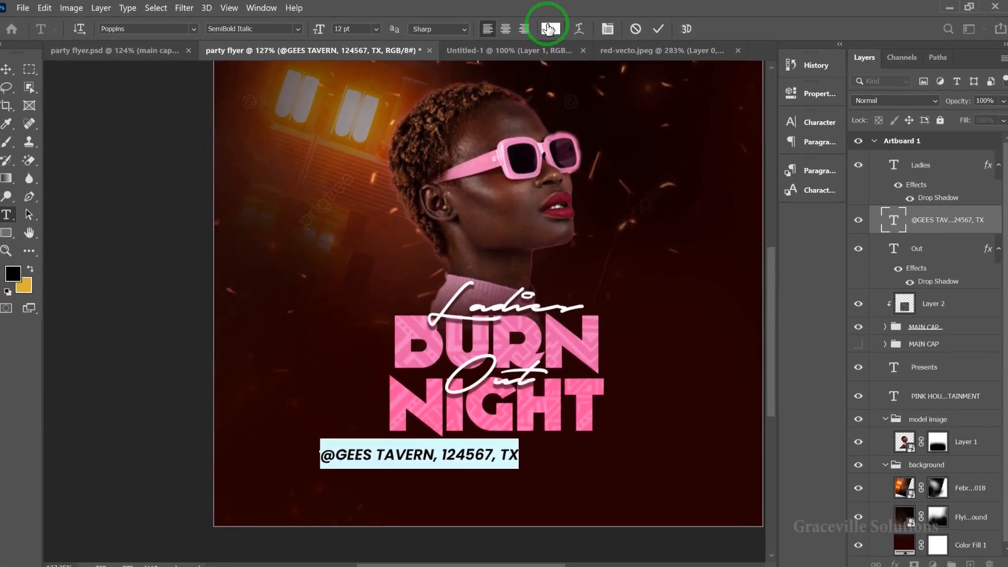
- Colour the venue line light orange efc58d and change its font style to Bold
click(510, 56)
click(353, 148)
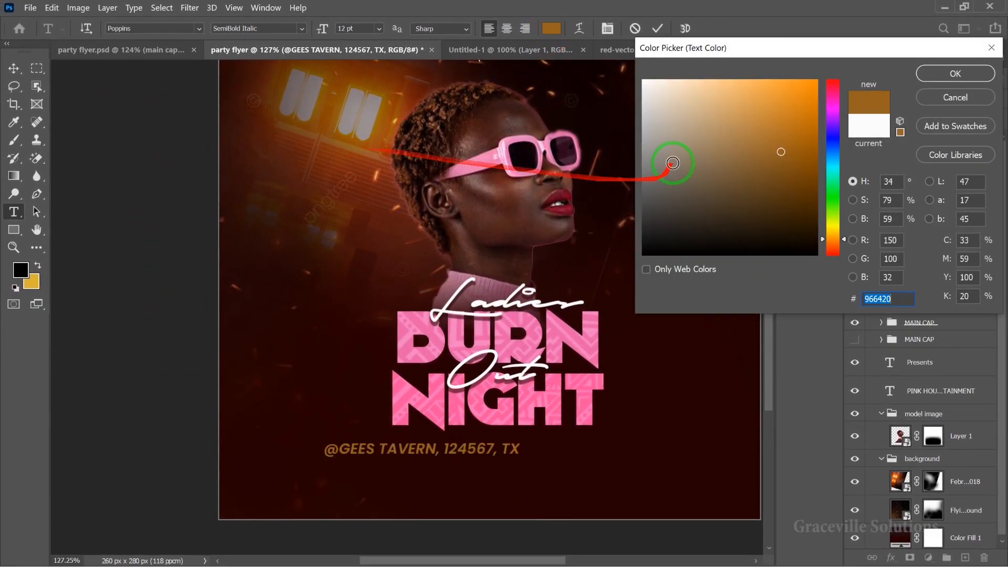
click(714, 90)
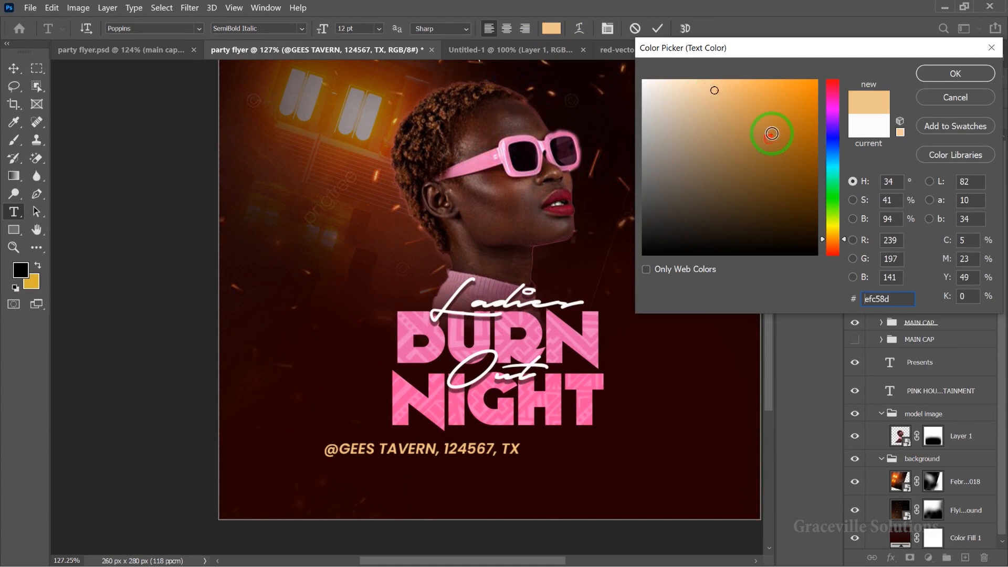
click(933, 88)
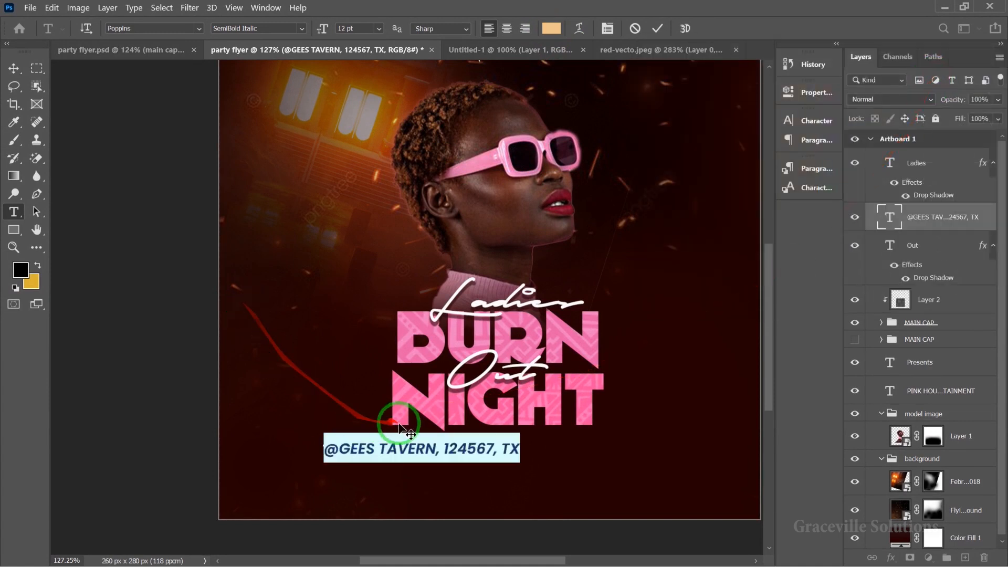
click(299, 31)
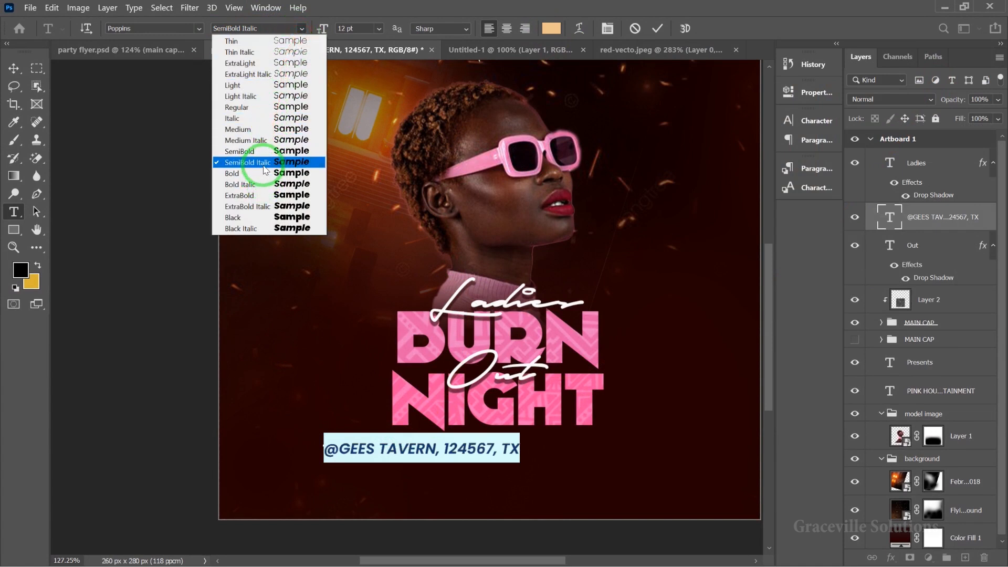
click(264, 176)
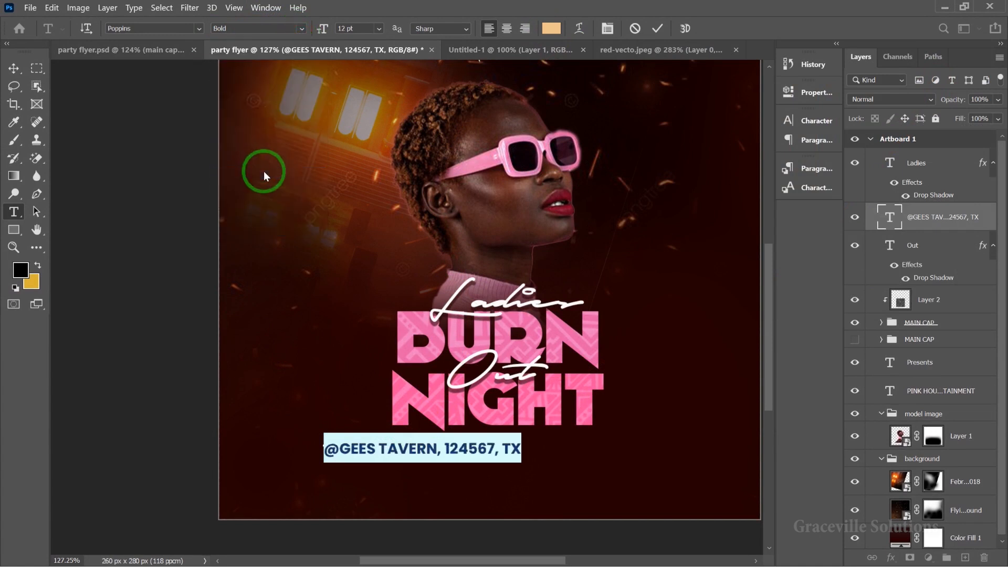
- Scale the venue line to about 144%, centre it below NIGHT and bring its layer above Ladies
click(13, 70)
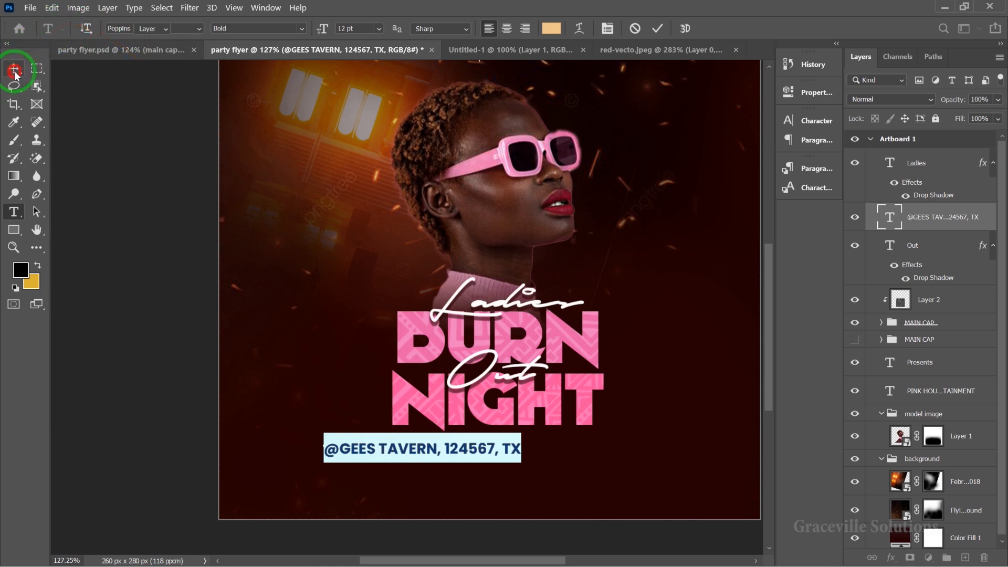
drag(550, 465, 595, 454)
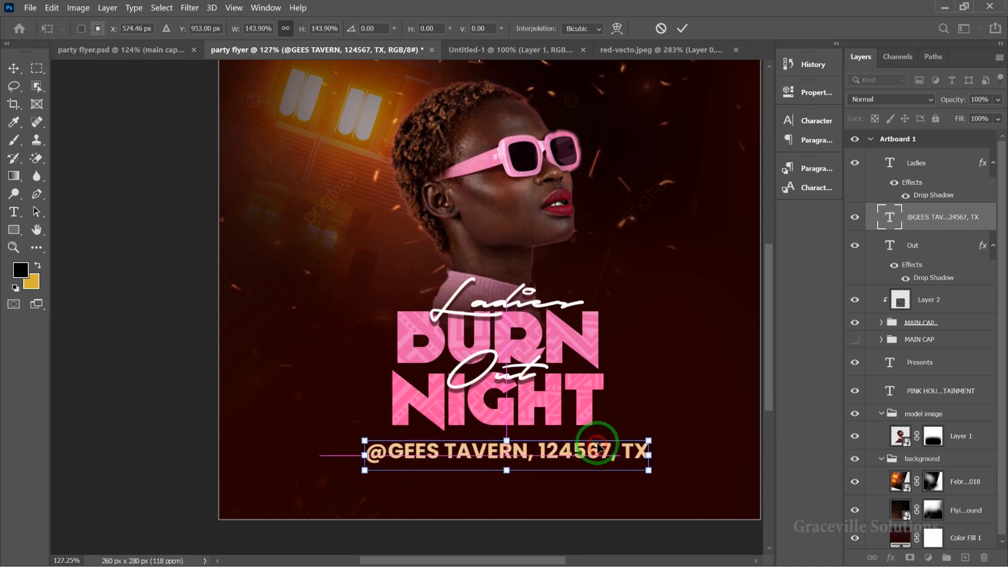
click(683, 29)
click(932, 168)
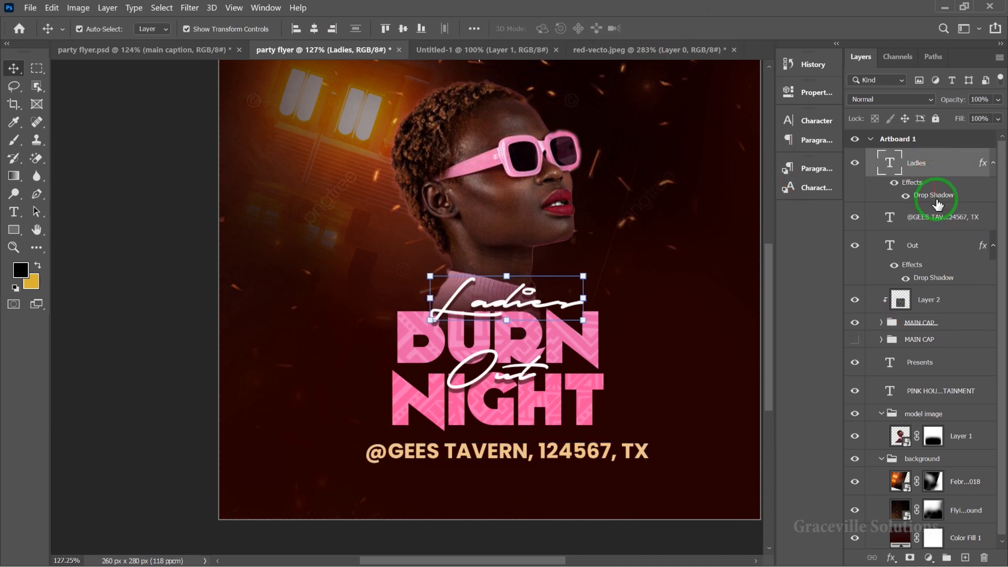
click(542, 456)
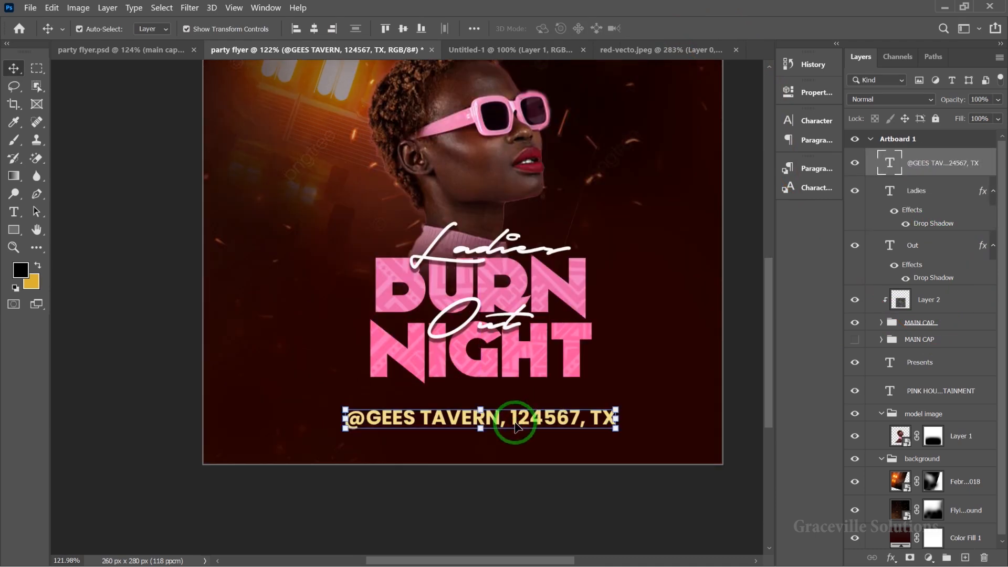
- Duplicate the venue line above the title and replace the copy's text with "FRIDAY, 6TH NOV. 2024"
drag(514, 425, 428, 217)
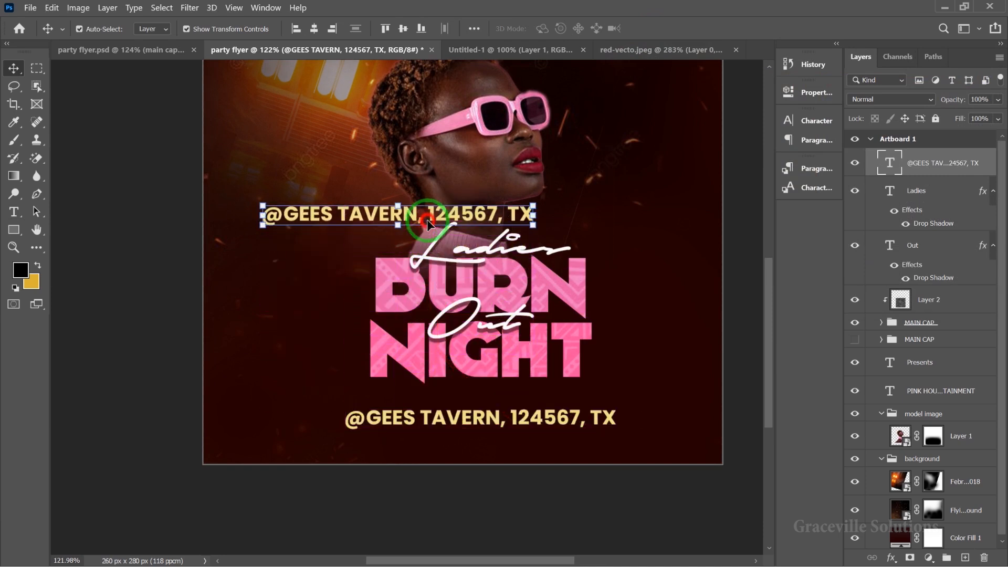
double_click(428, 217)
key(ctrl+a)
text(FRIDAY, 6TH NOV)
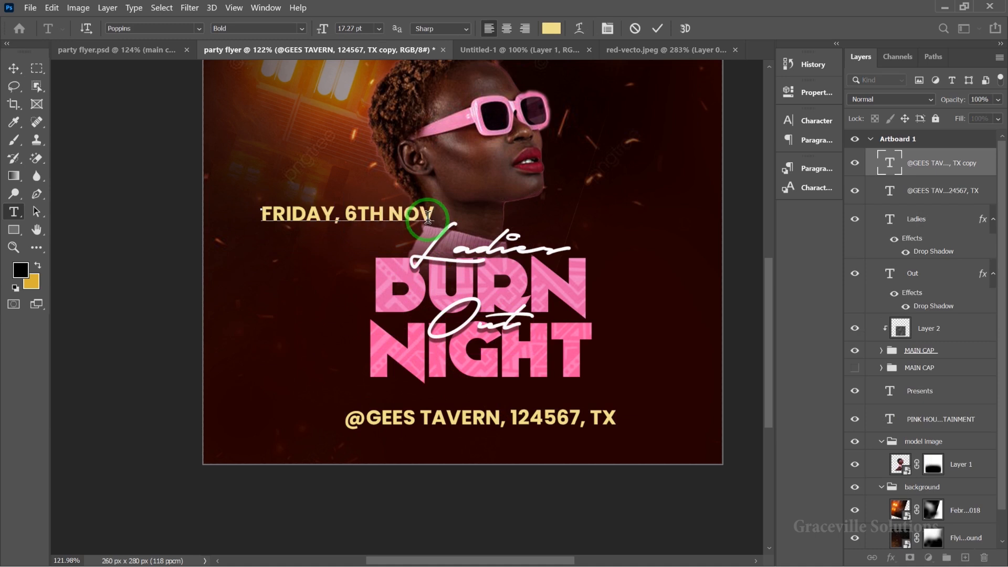
text(. 2024)
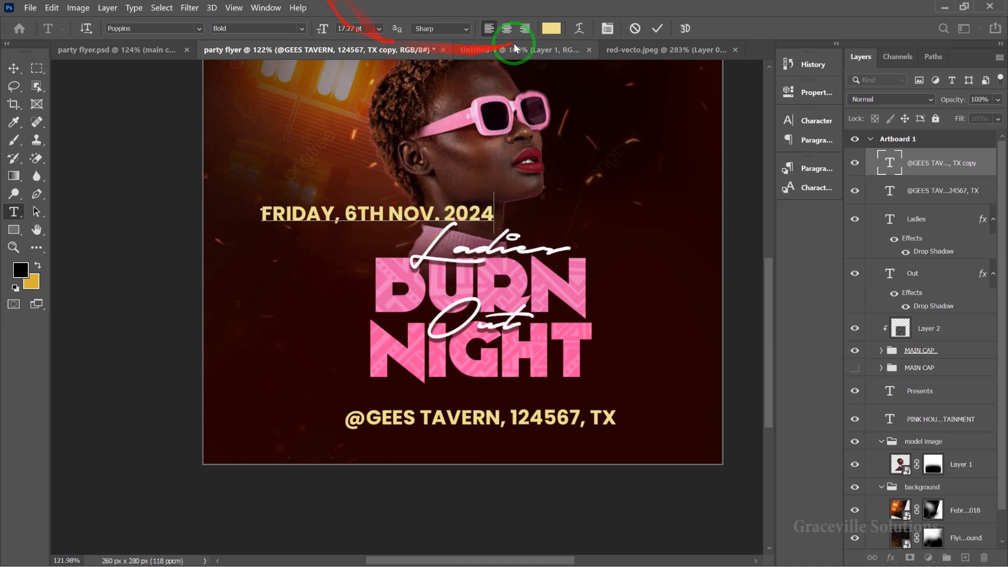
- Change the date line's text colour to off-white f7f7f4
key(ctrl+a)
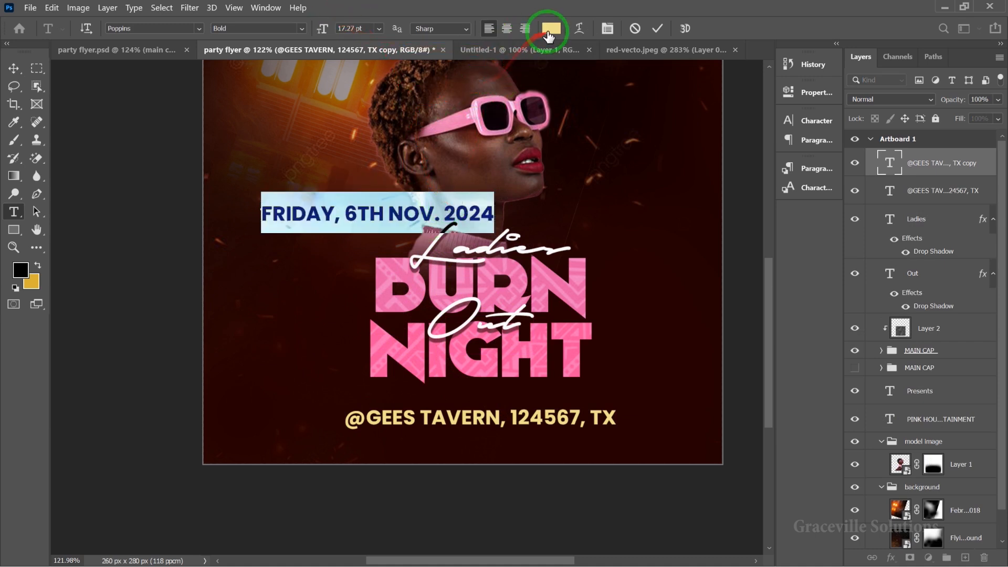
click(551, 29)
click(646, 86)
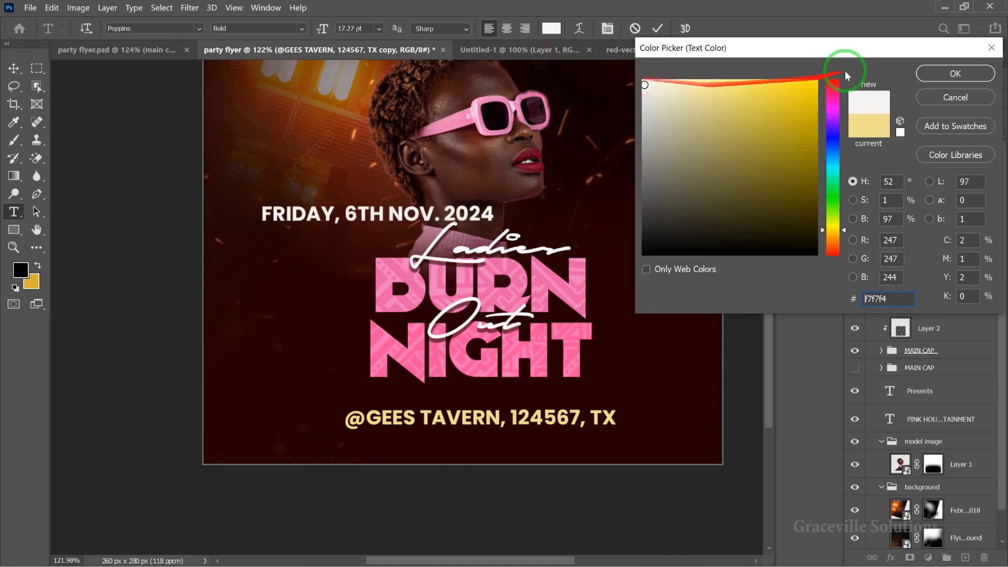
click(955, 74)
- Scale the date line to about 86% and place it centred between NIGHT and the venue line
click(19, 69)
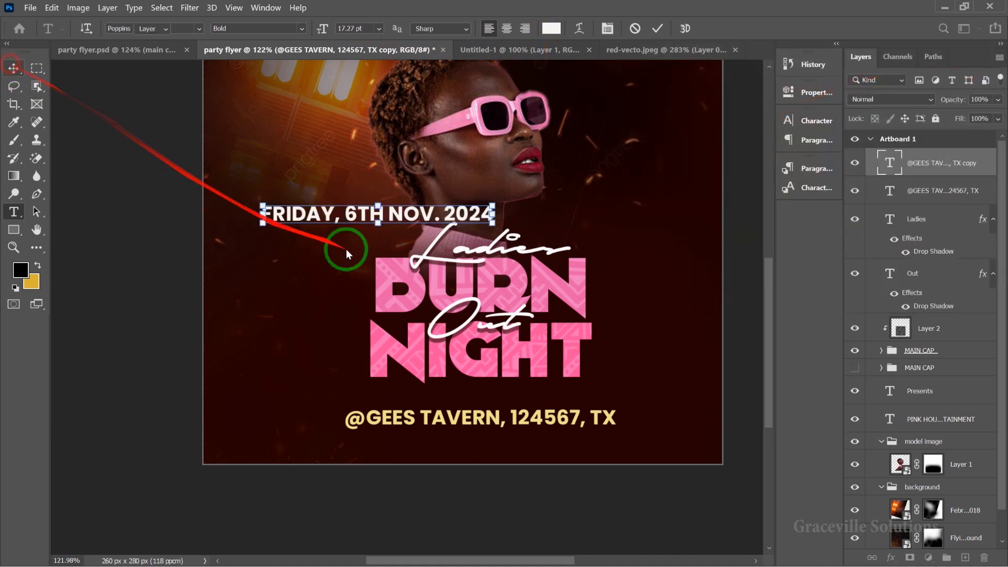
drag(440, 215, 573, 402)
scroll(553, 392, up, 2)
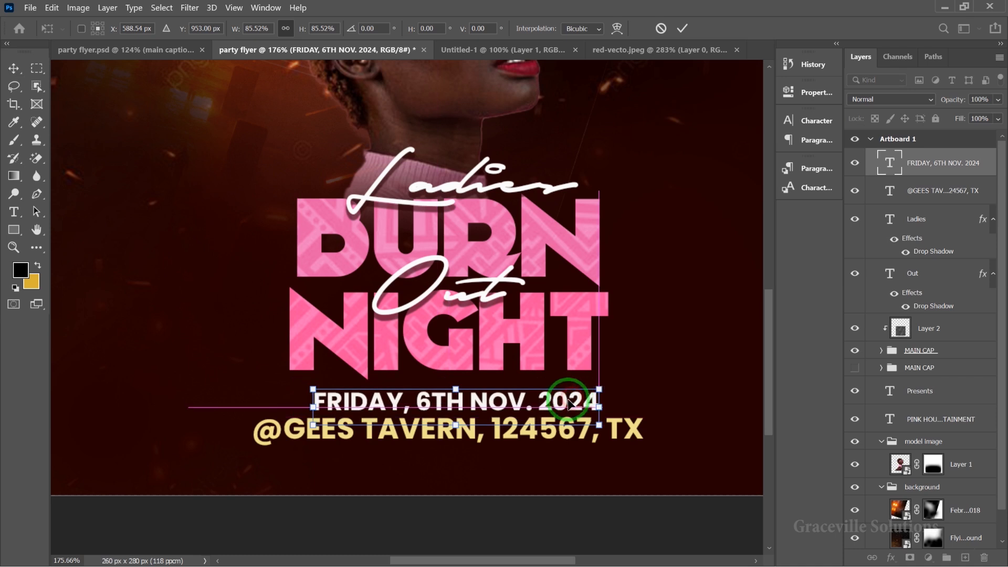
key(Up)
click(682, 28)
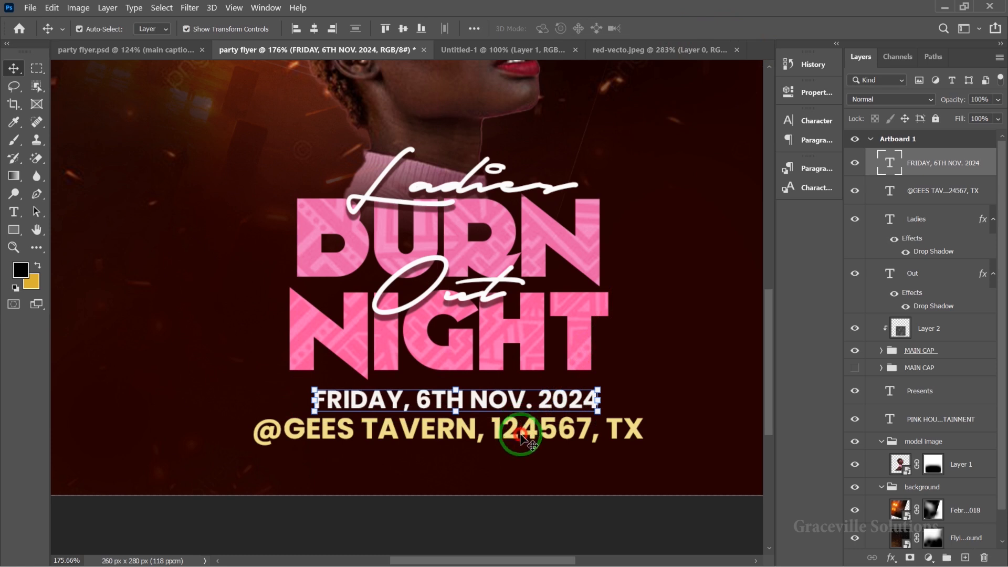
click(520, 439)
scroll(512, 435, down, 4)
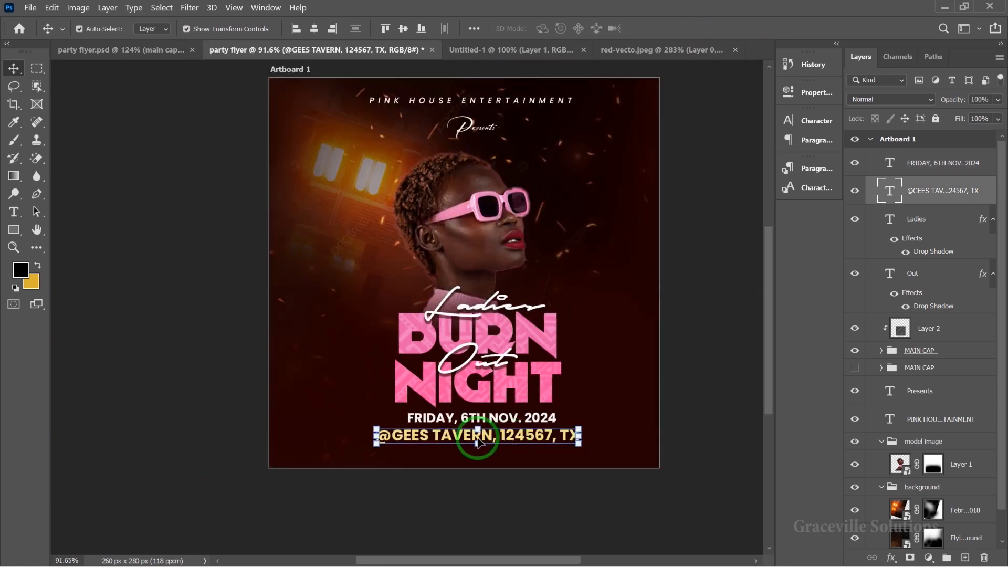
click(241, 333)
scroll(242, 334, down, 2)
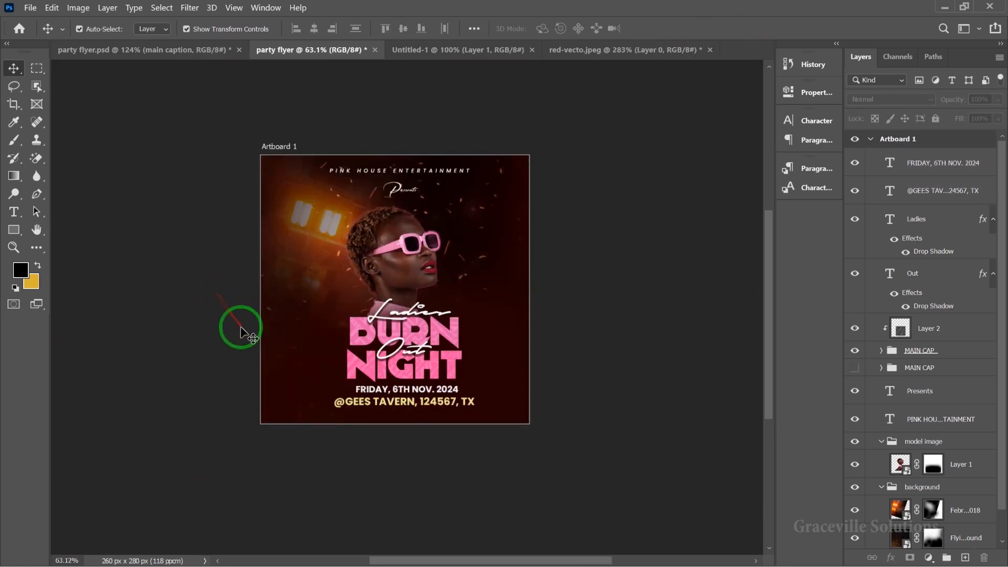
- Group the date, venue, Ladies, Out, pattern and visible MAIN CAP layers and name the group TEXTS
click(961, 166)
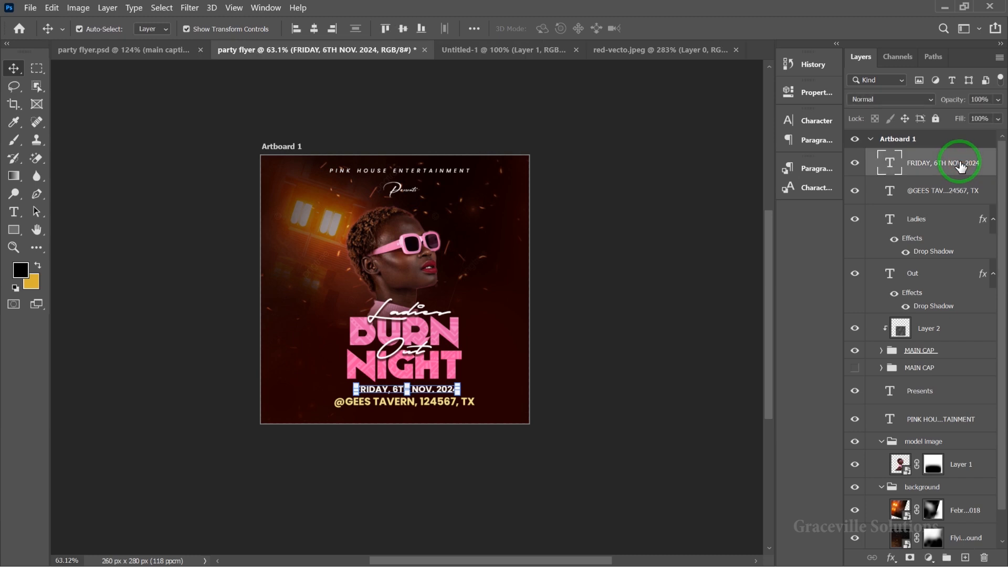
shift+click(943, 351)
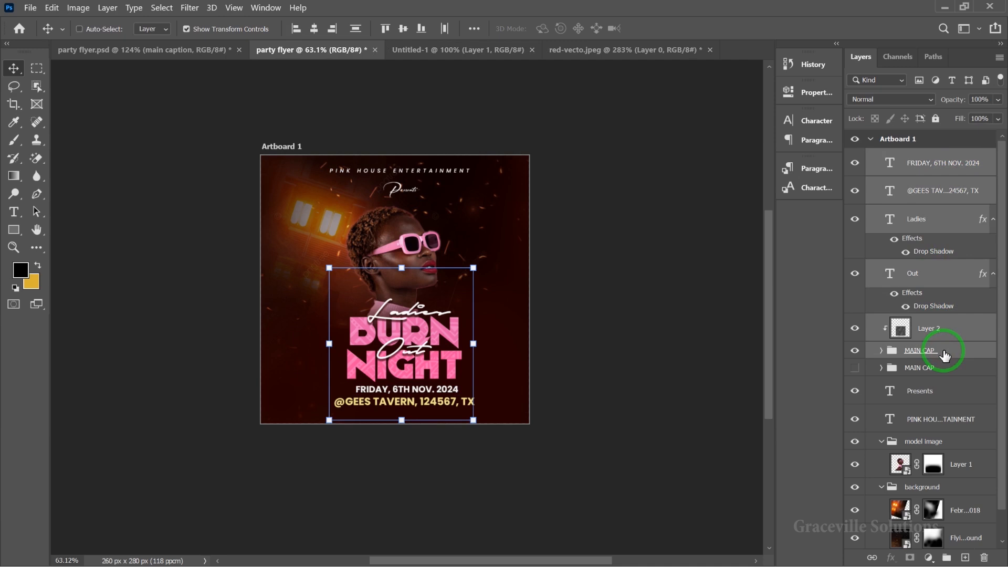
key(ctrl+g)
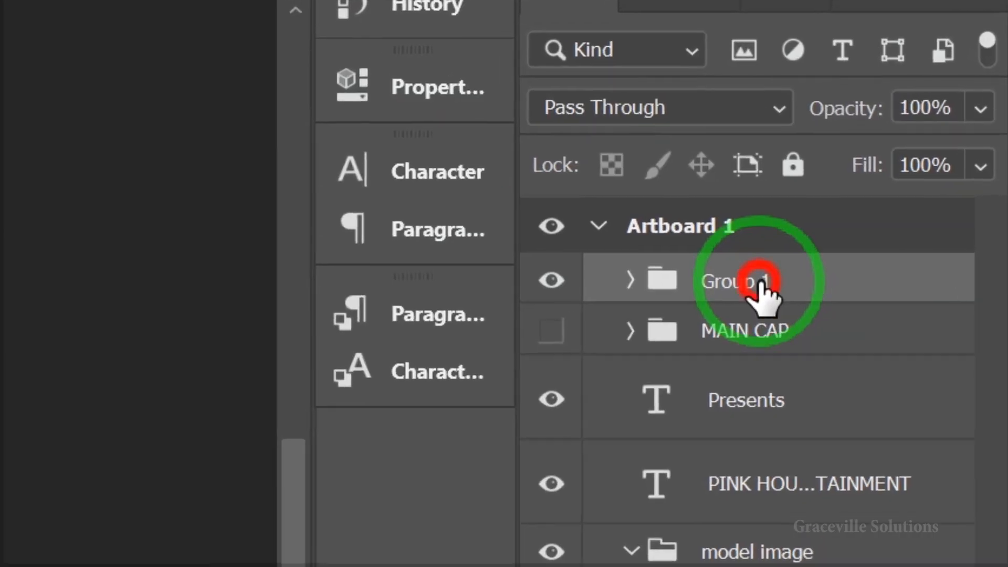
double_click(914, 157)
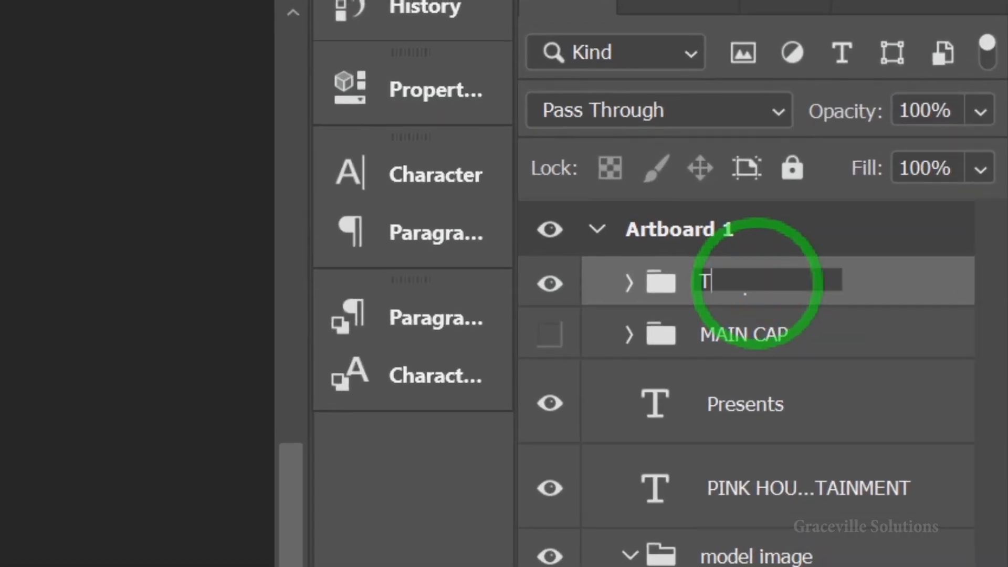
click(758, 286)
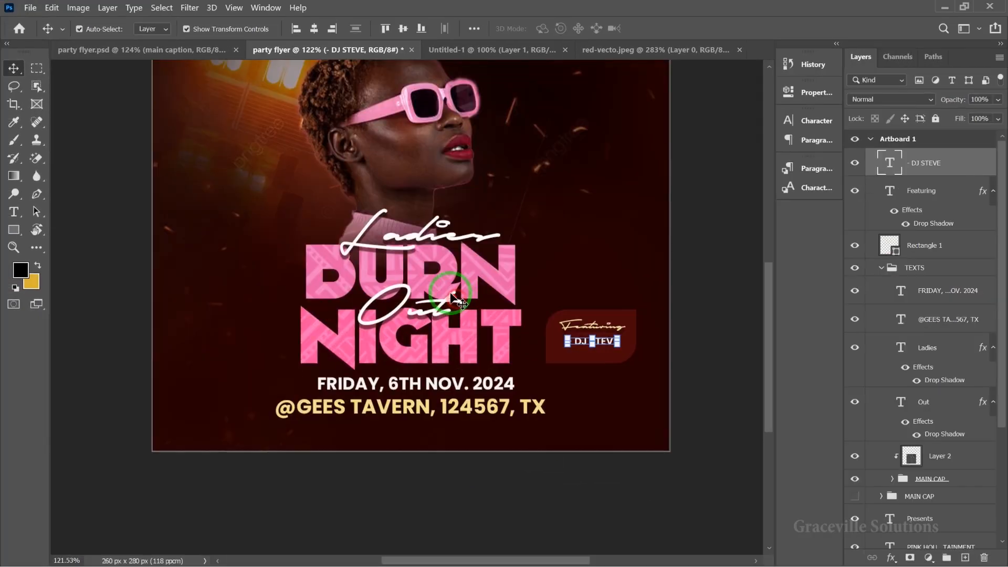
- Place the wine bottle image on the flyer as the topmost layer
scroll(430, 251, down, 5)
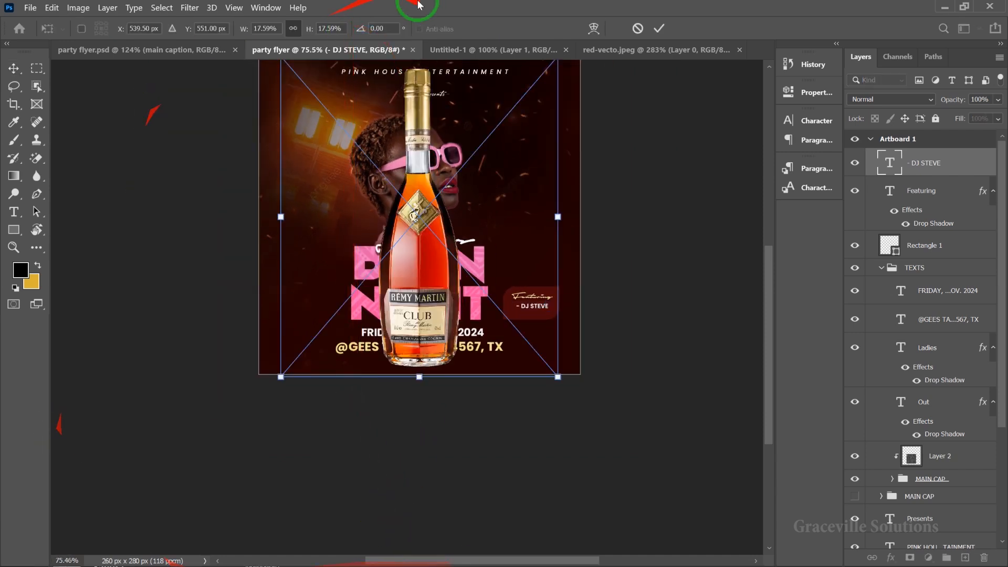
key(Return)
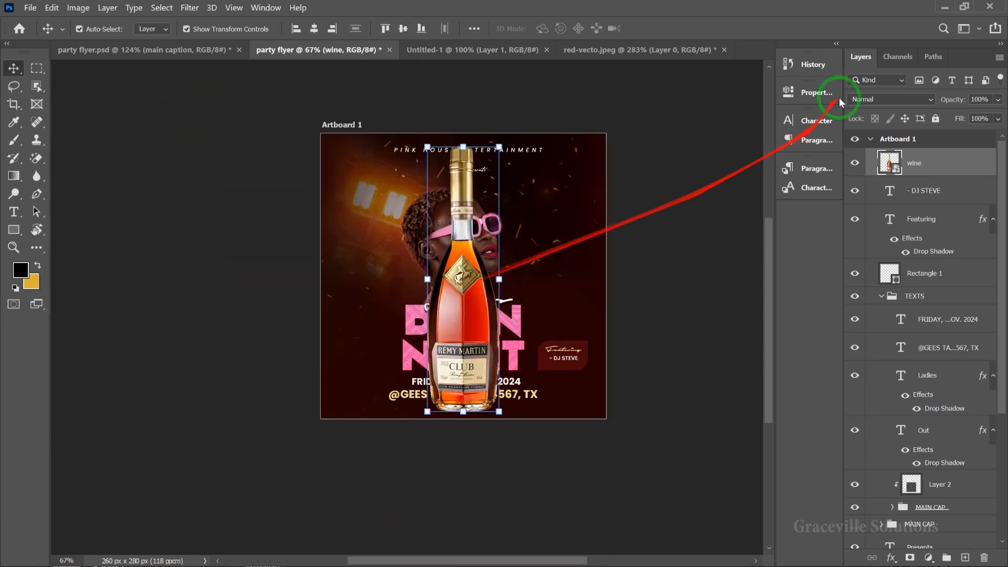
scroll(412, 334, down, 3)
scroll(413, 334, up, 5)
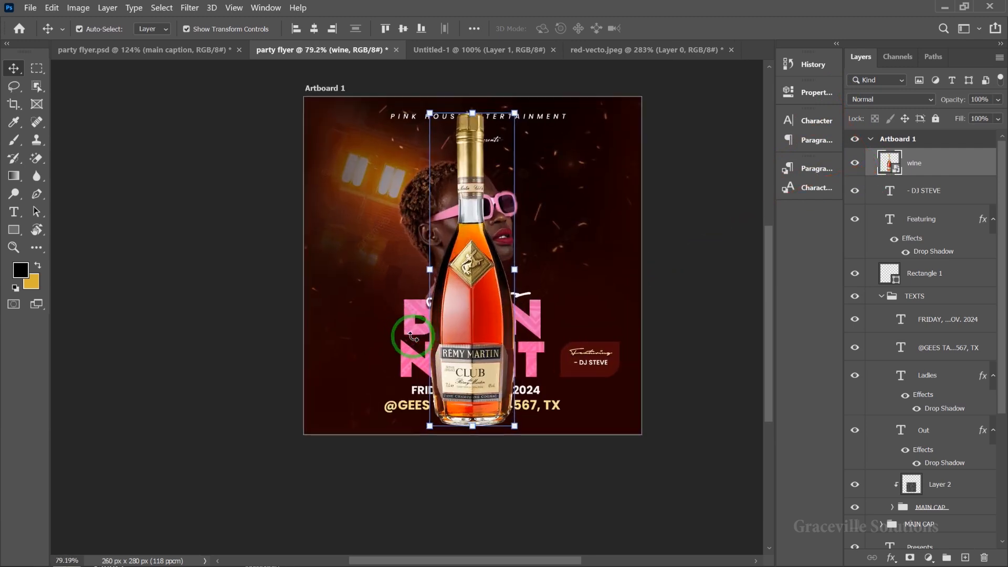
- Scale the wine bottle down to 4.05% and position it beside the BURN NIGHT title, on the side opposite the Featuring box
drag(478, 271, 534, 246)
drag(533, 372, 364, 310)
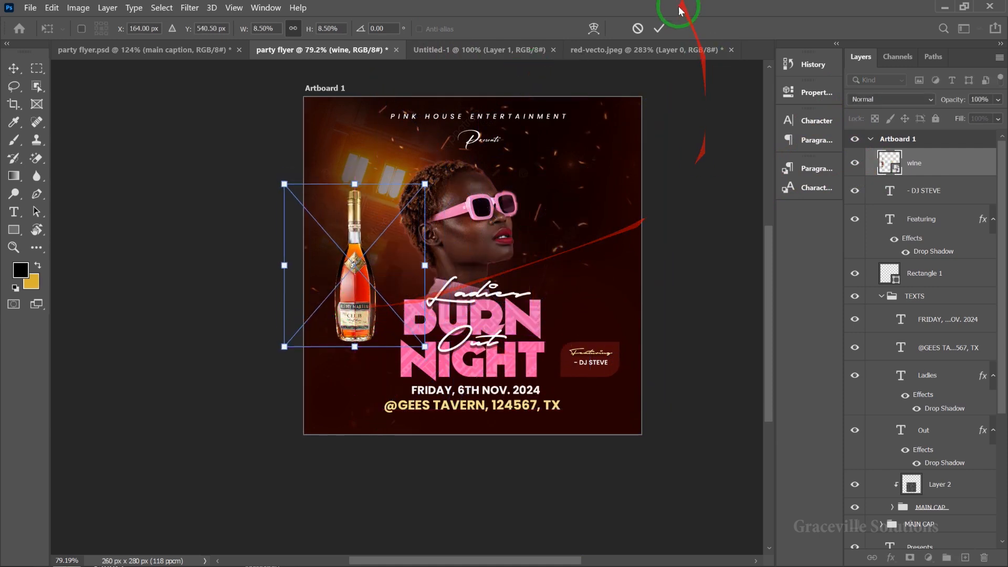
click(656, 33)
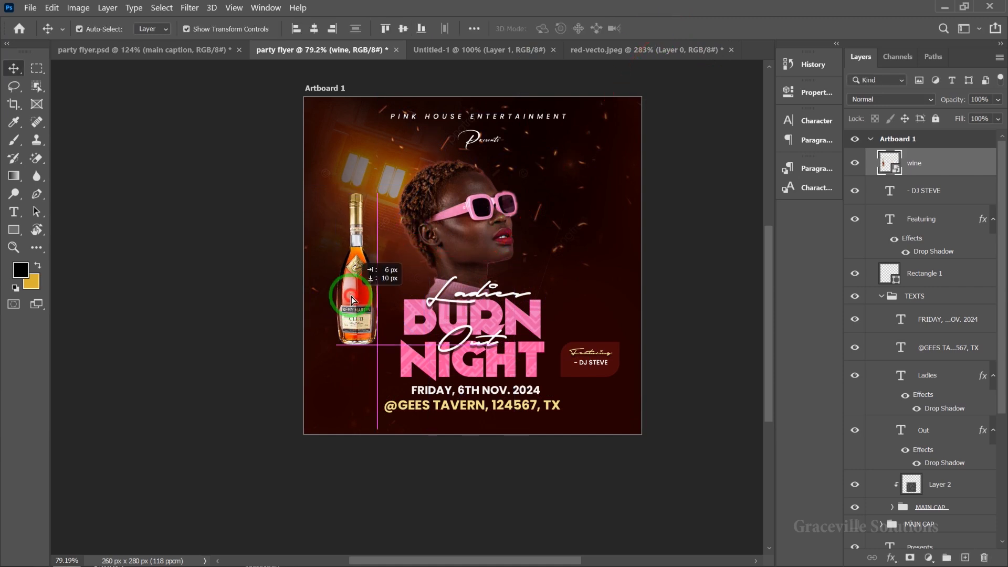
drag(379, 219, 348, 343)
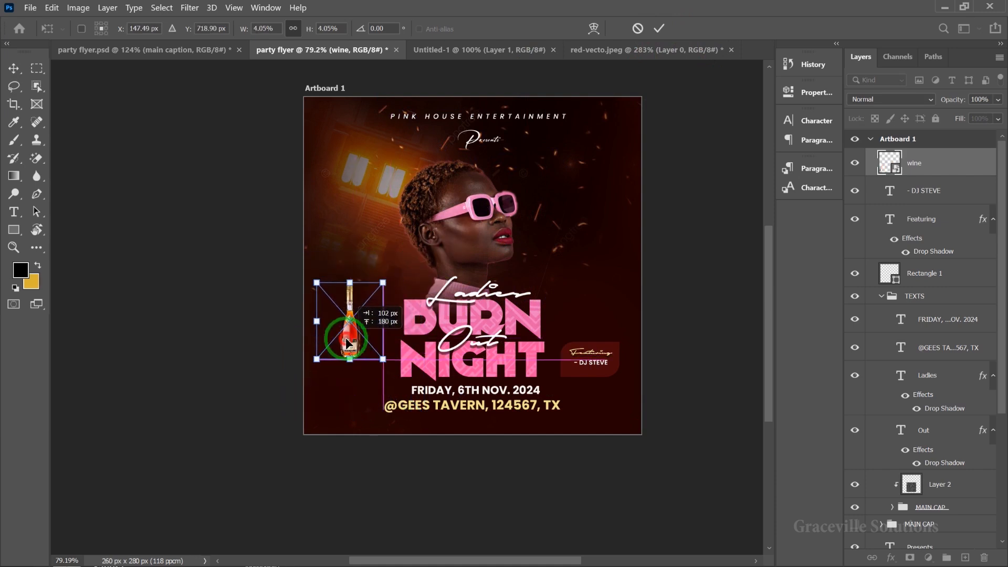
click(659, 29)
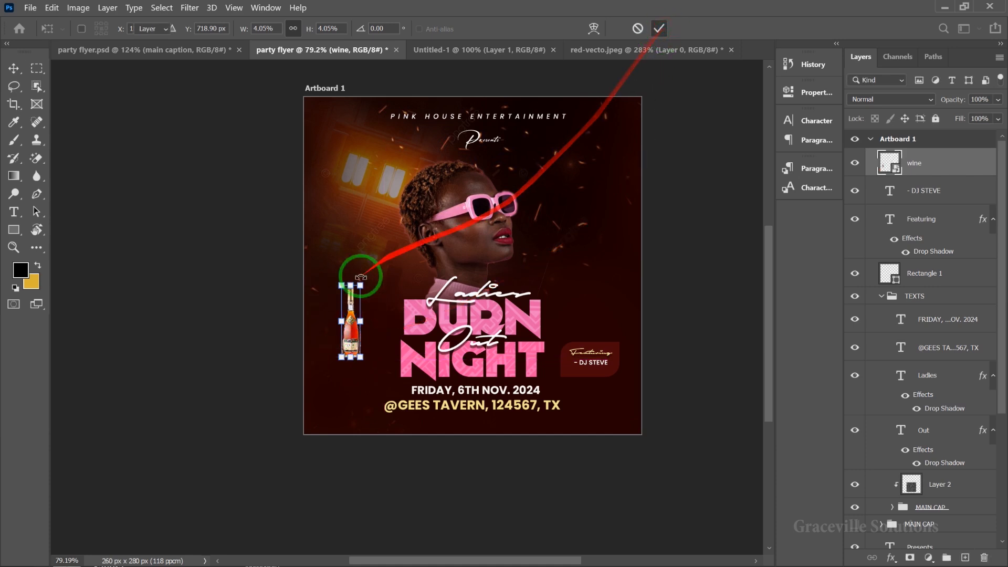
- Duplicate the wine bottle directly below the original and flip the copy vertically
scroll(352, 279, up, 3)
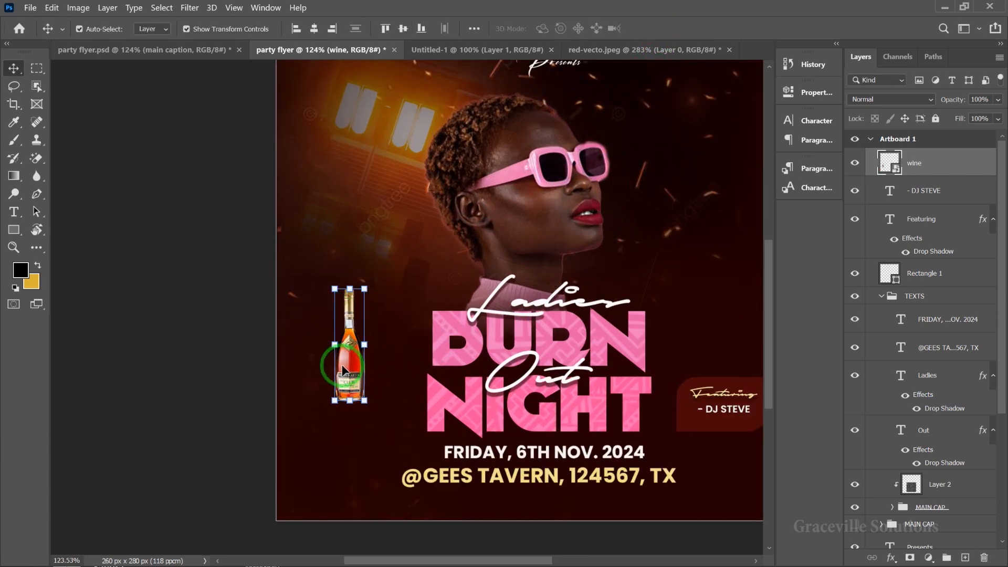
drag(347, 373, 343, 473)
key(ctrl+t)
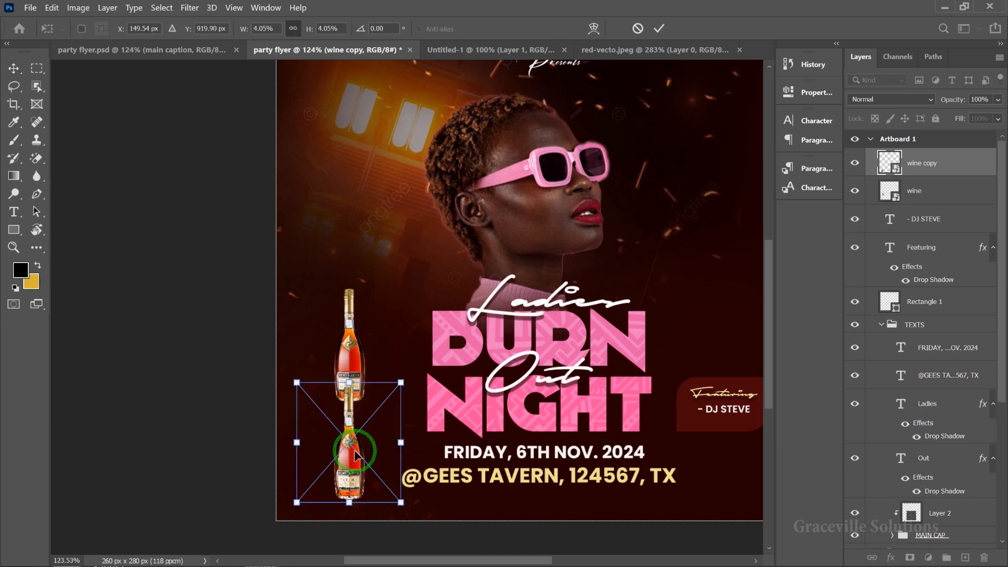
right_click(357, 455)
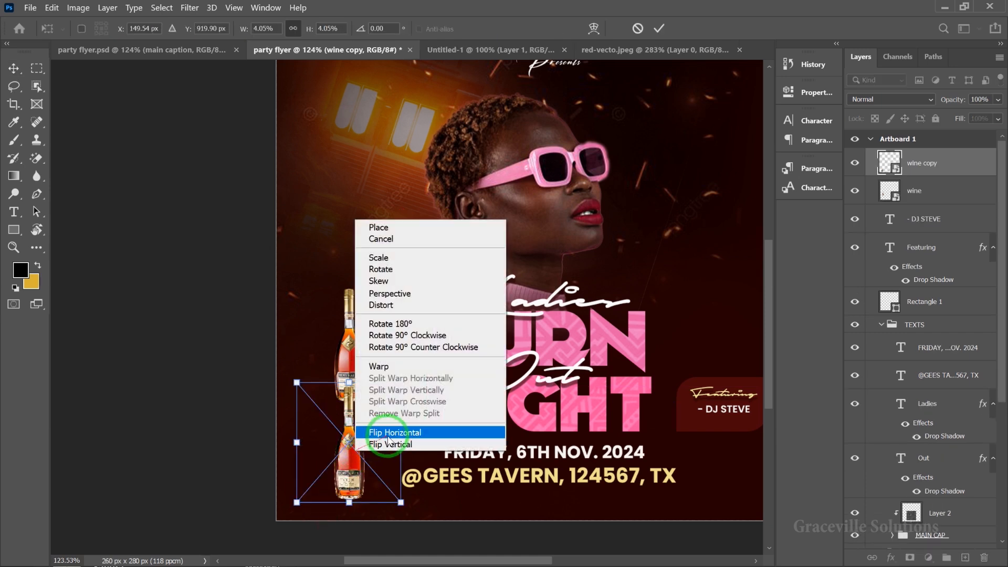
click(383, 445)
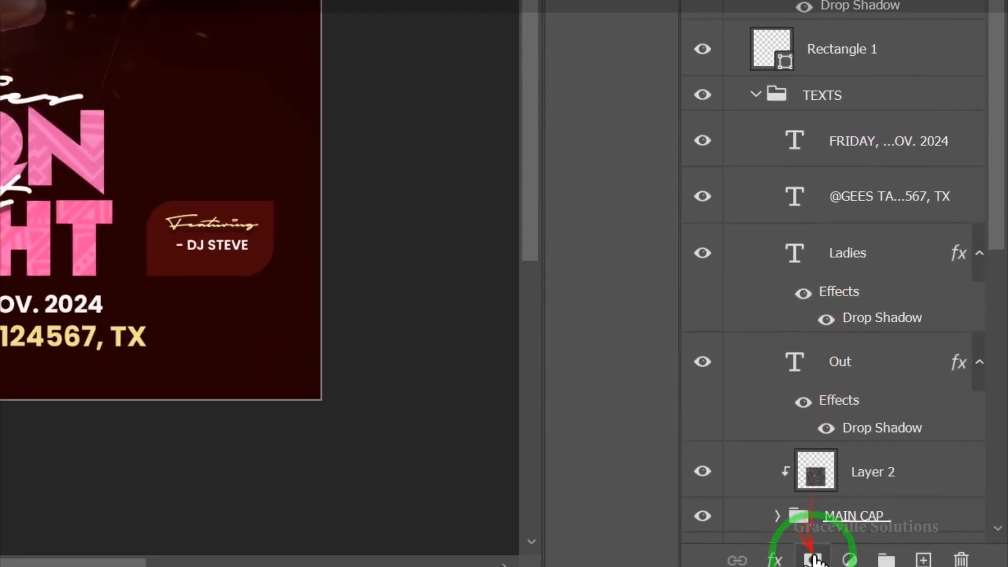
- Add a layer mask to the flipped bottle and fade its lower part with a black-to-transparent linear gradient
click(814, 559)
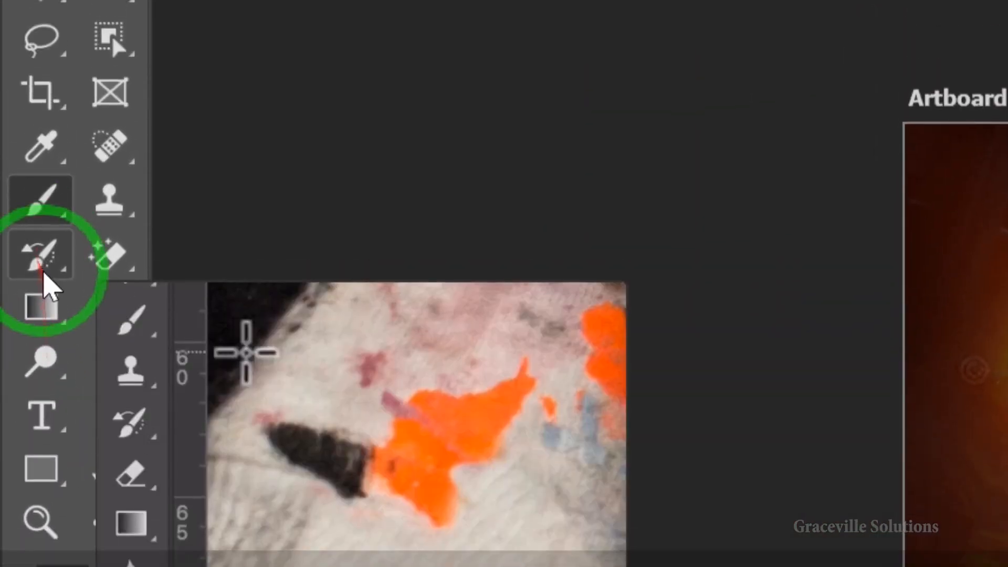
click(15, 177)
right_click(50, 307)
click(202, 287)
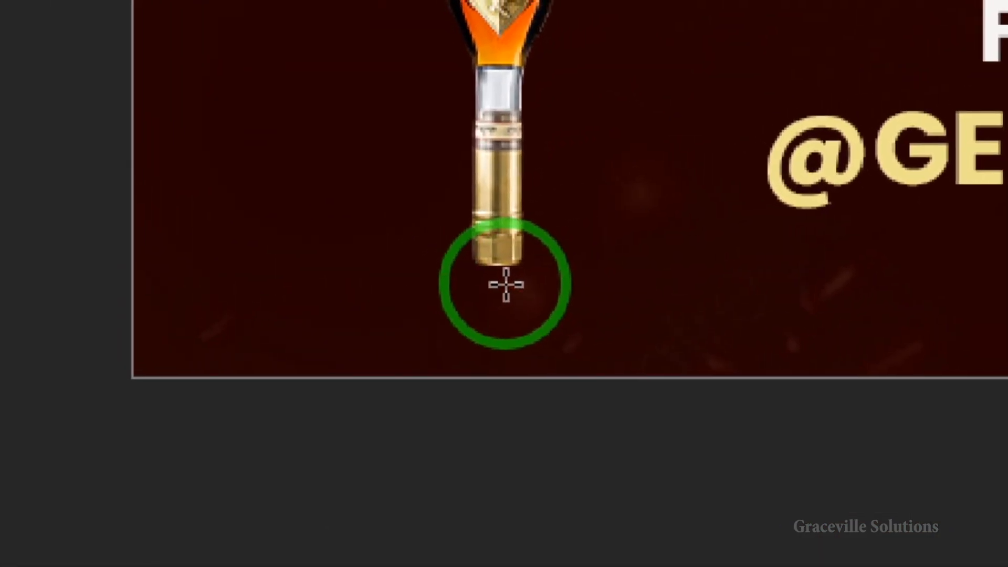
key(v)
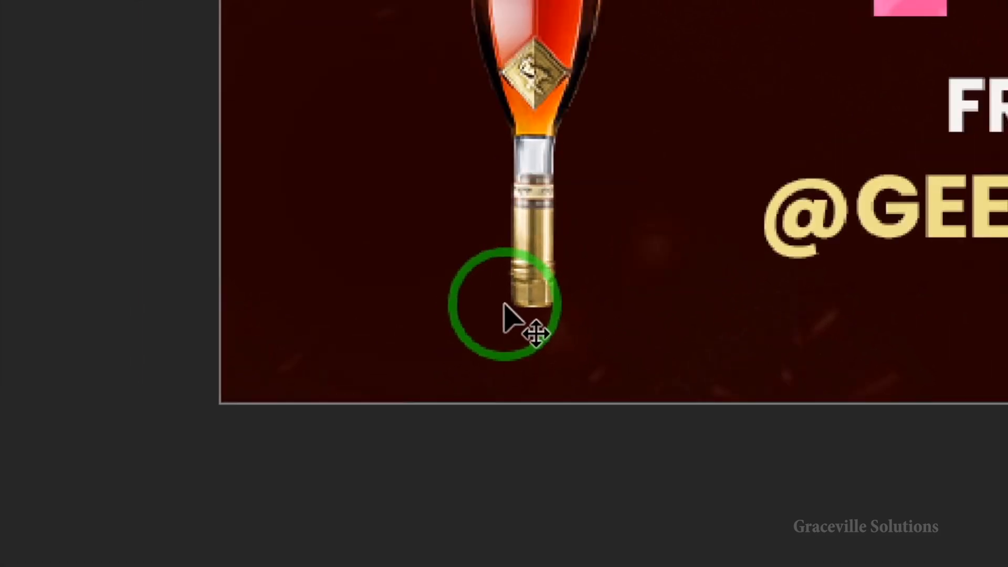
drag(536, 341, 552, 36)
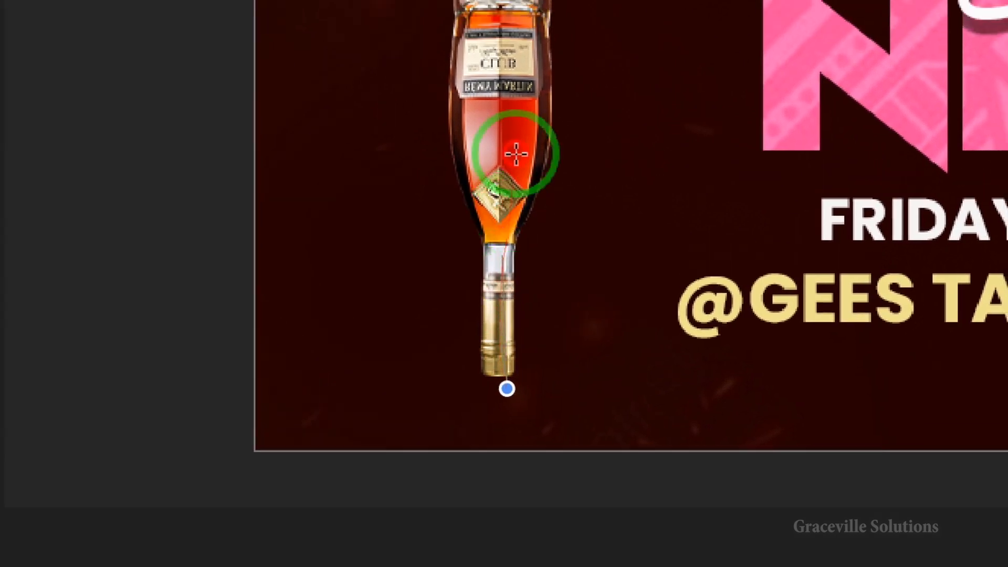
drag(513, 141, 473, 407)
drag(497, 529, 503, 240)
drag(506, 118, 505, 121)
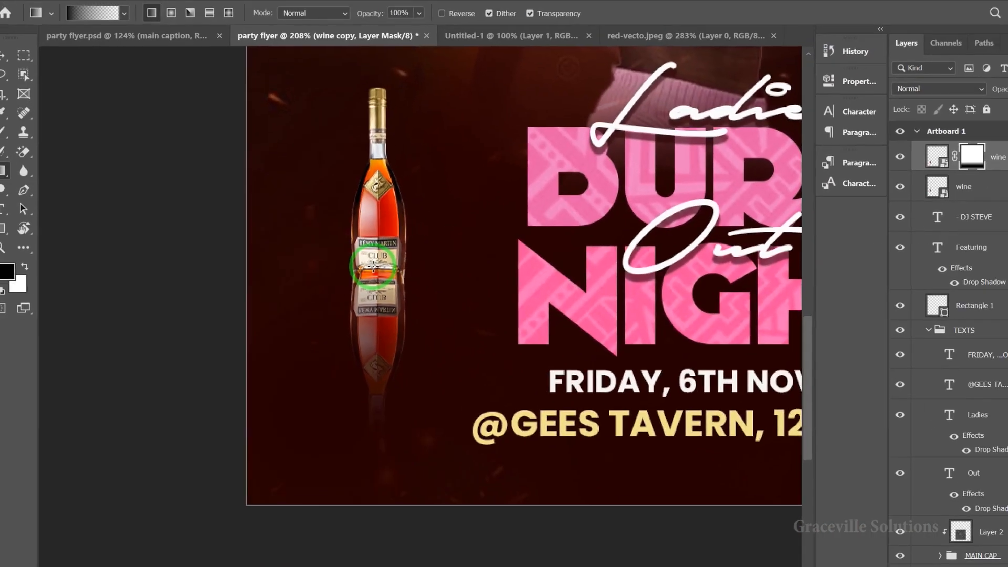
scroll(373, 267, down, 3)
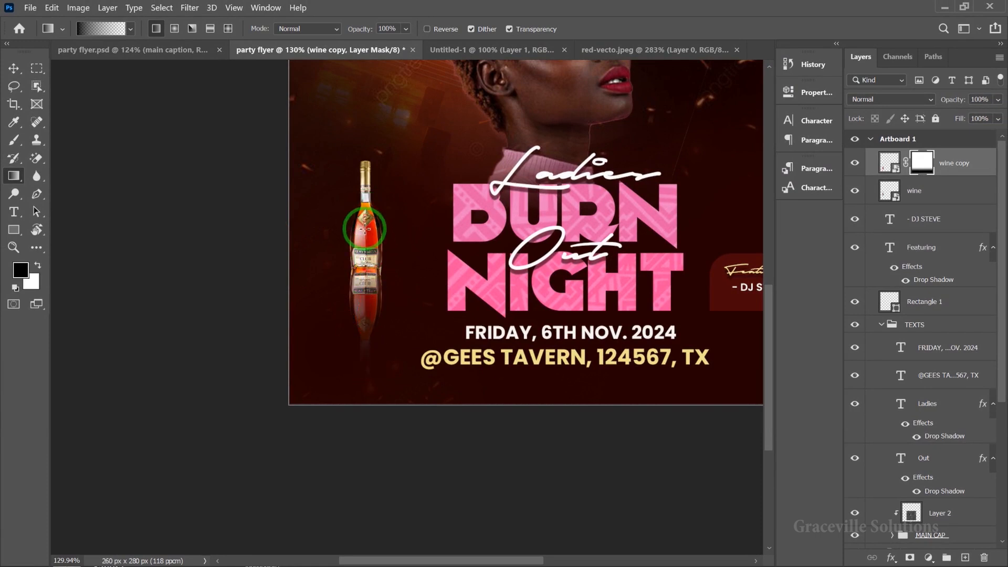
- Move the faded bottle copy down so it sits as a reflection just beneath the base of the original
click(10, 68)
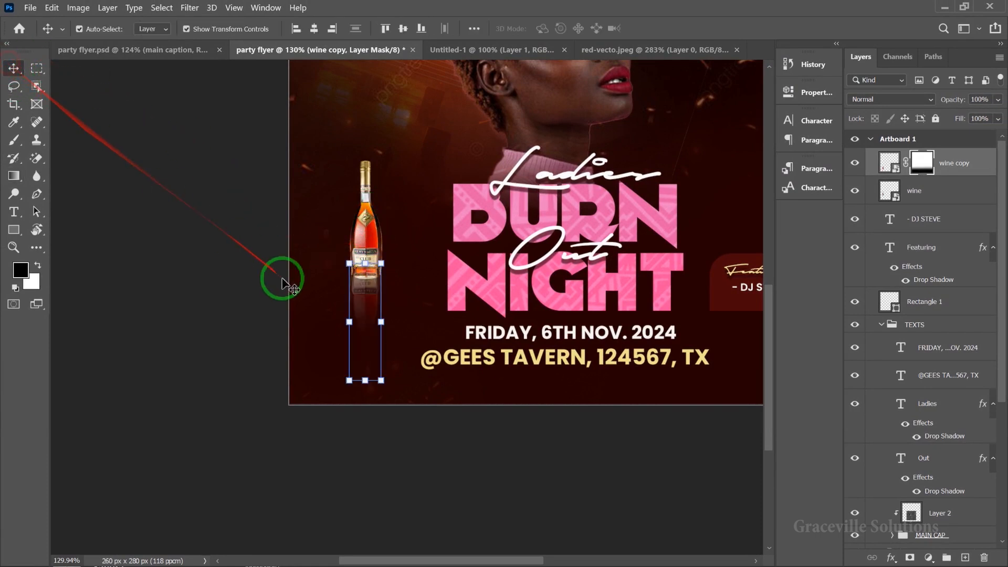
scroll(342, 282, up, 2)
drag(383, 285, 371, 305)
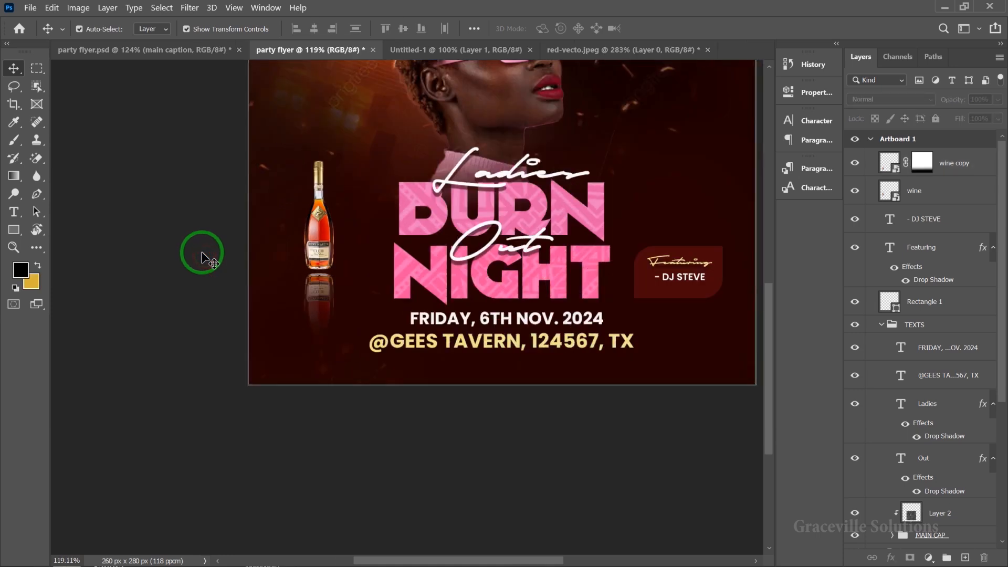
- Lower the opacity of the bottle reflection layer to about 58%
click(970, 167)
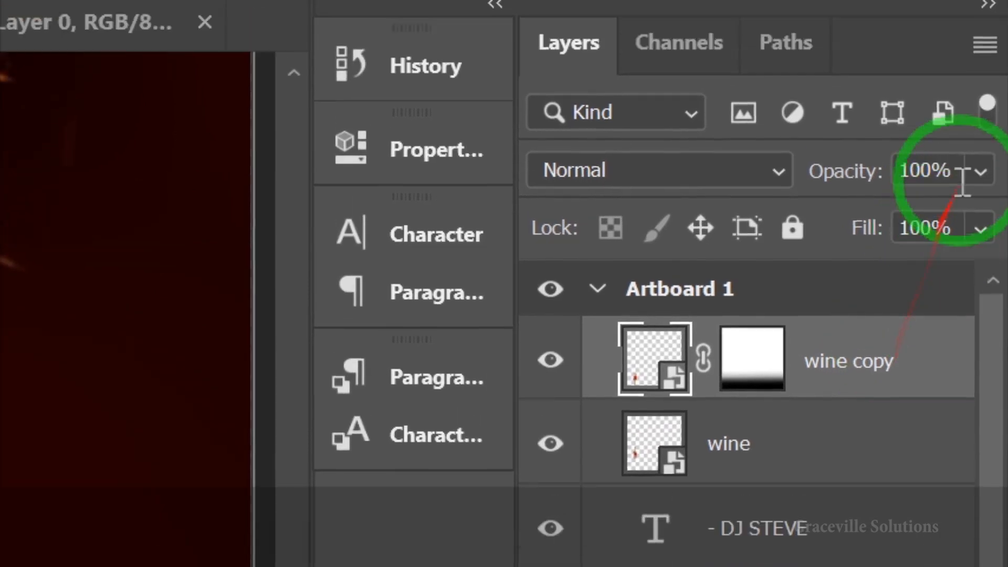
click(981, 171)
drag(956, 216, 888, 214)
drag(886, 294, 899, 291)
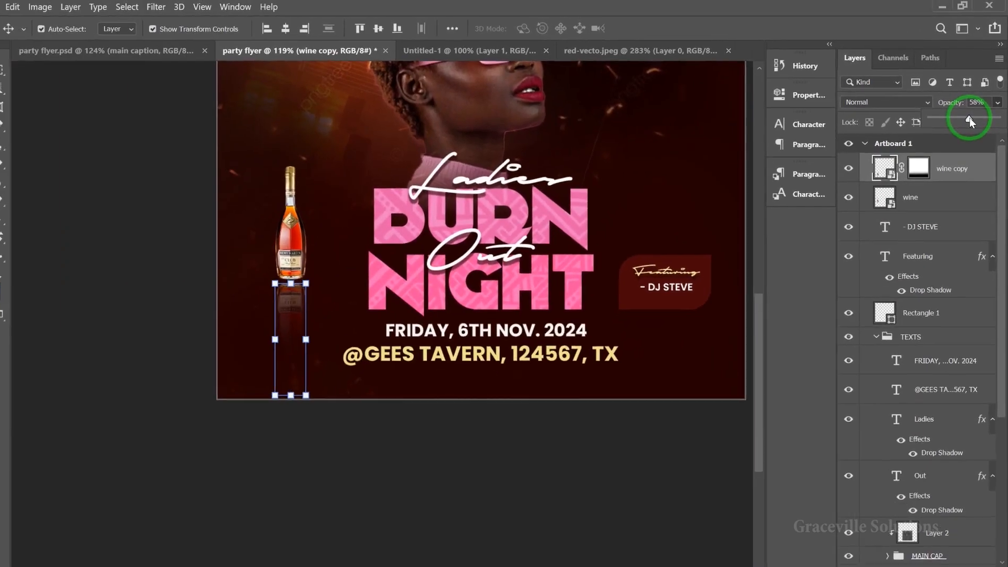
scroll(238, 236, up, 3)
click(236, 250)
scroll(236, 252, down, 8)
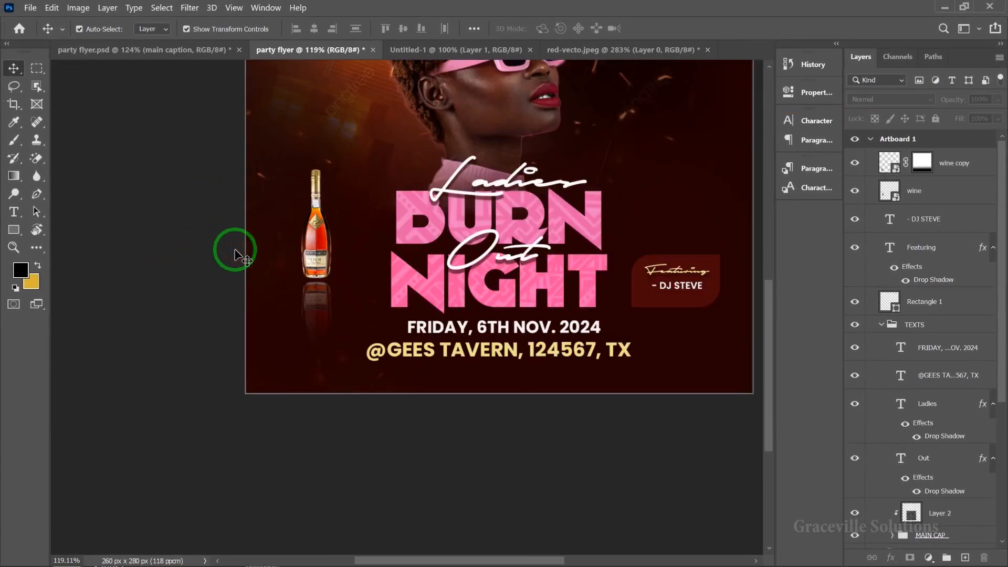
drag(289, 288, 265, 353)
scroll(265, 360, down, 3)
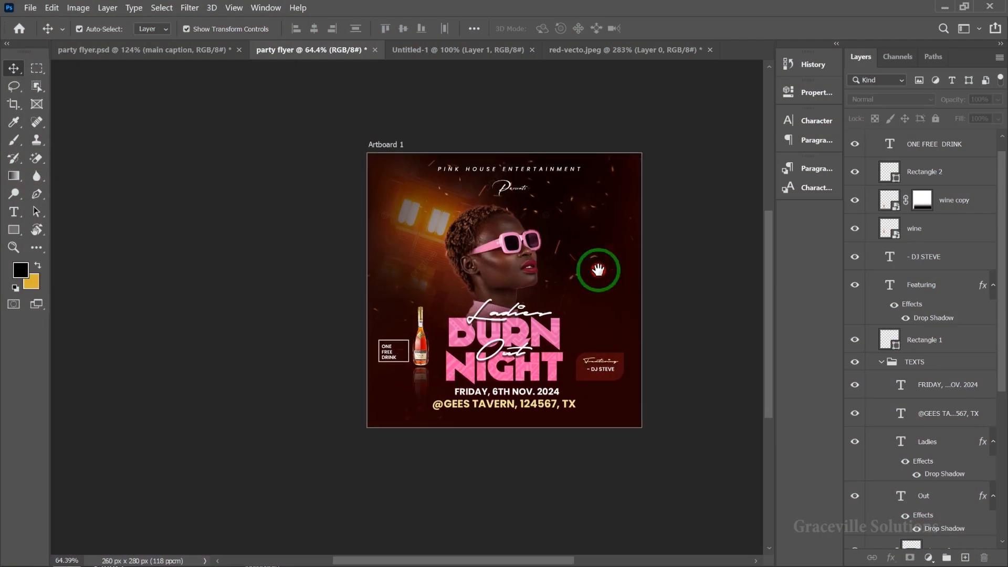
drag(599, 270, 535, 273)
scroll(618, 276, up, 6)
scroll(618, 275, down, 5)
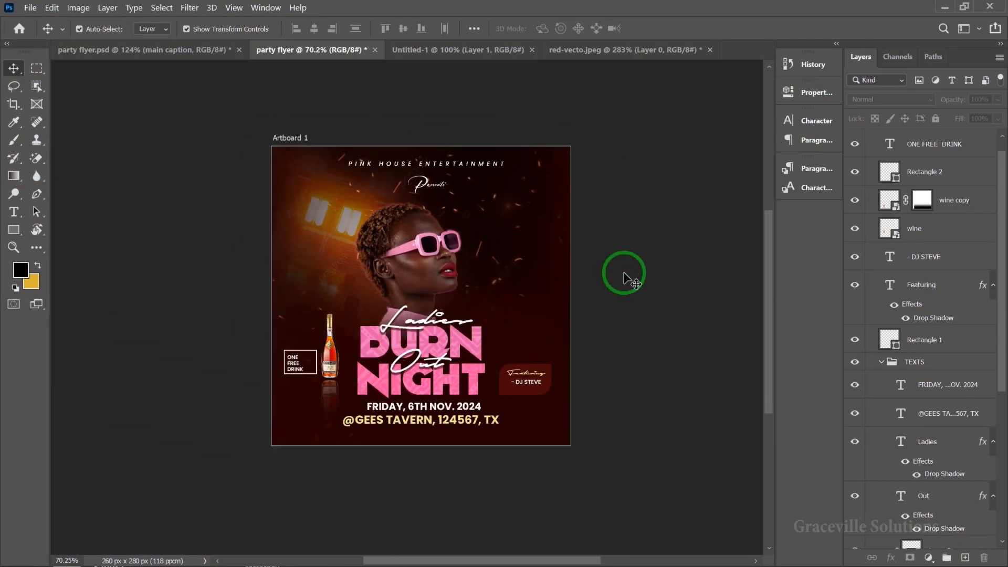